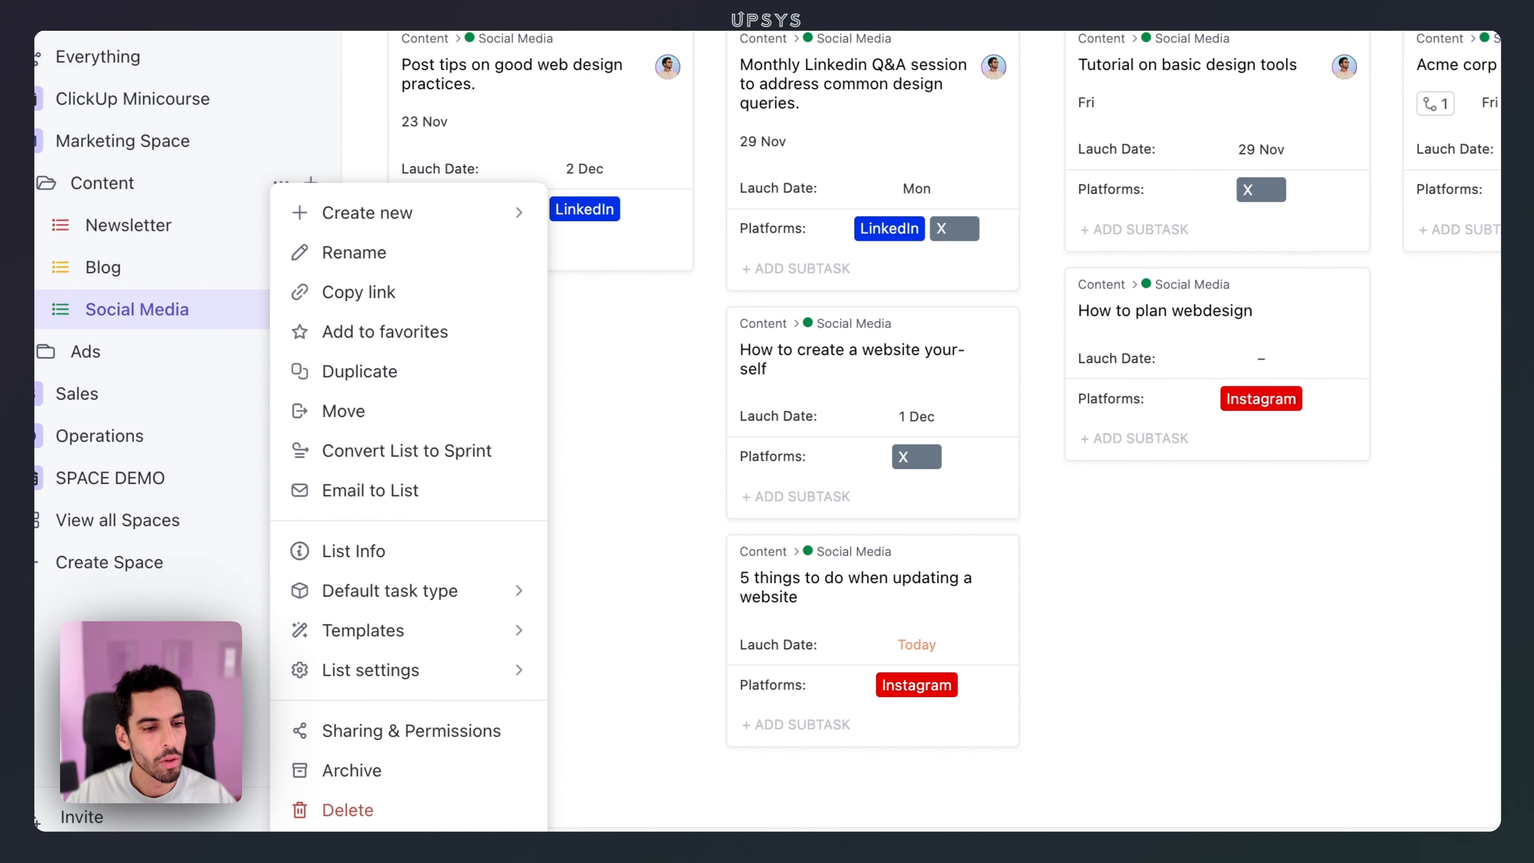
# Step: Add an active status named SHOOTING to the Social Media list's statuses
pyautogui.moveTo(473, 683)
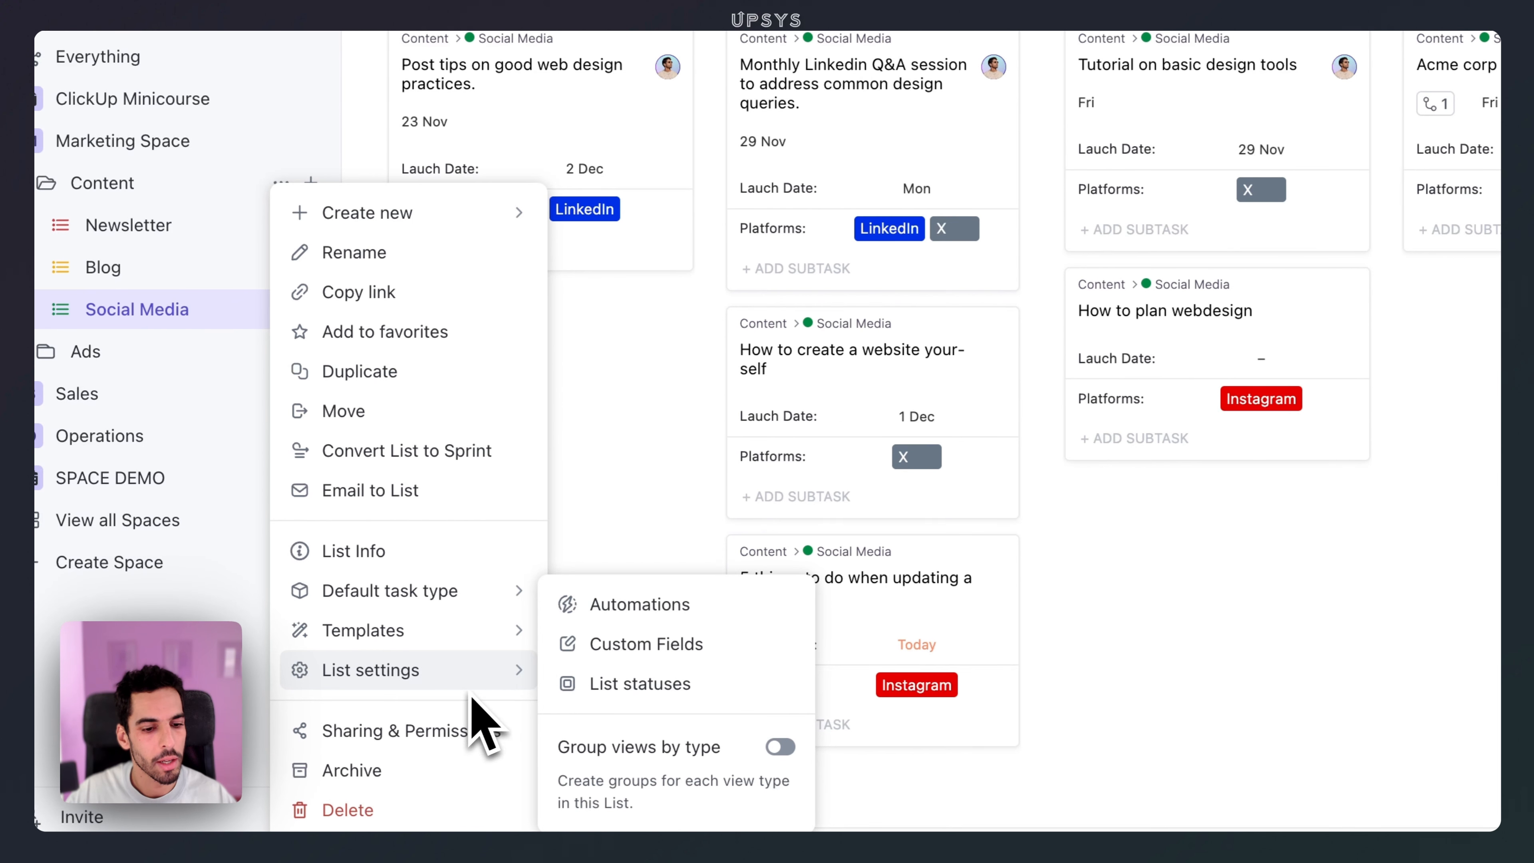
pyautogui.click(634, 684)
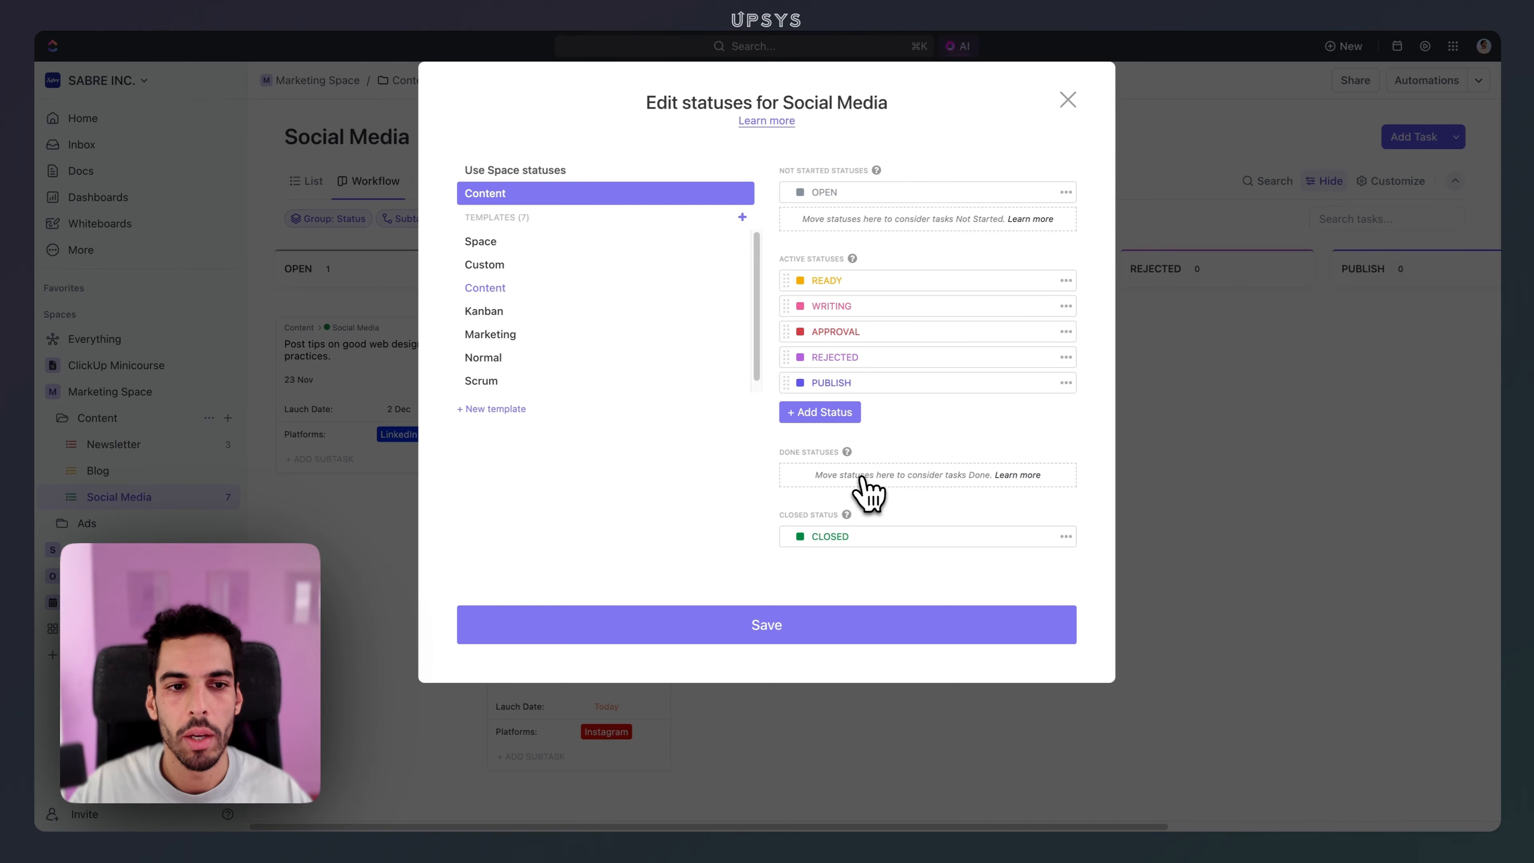
pyautogui.click(855, 420)
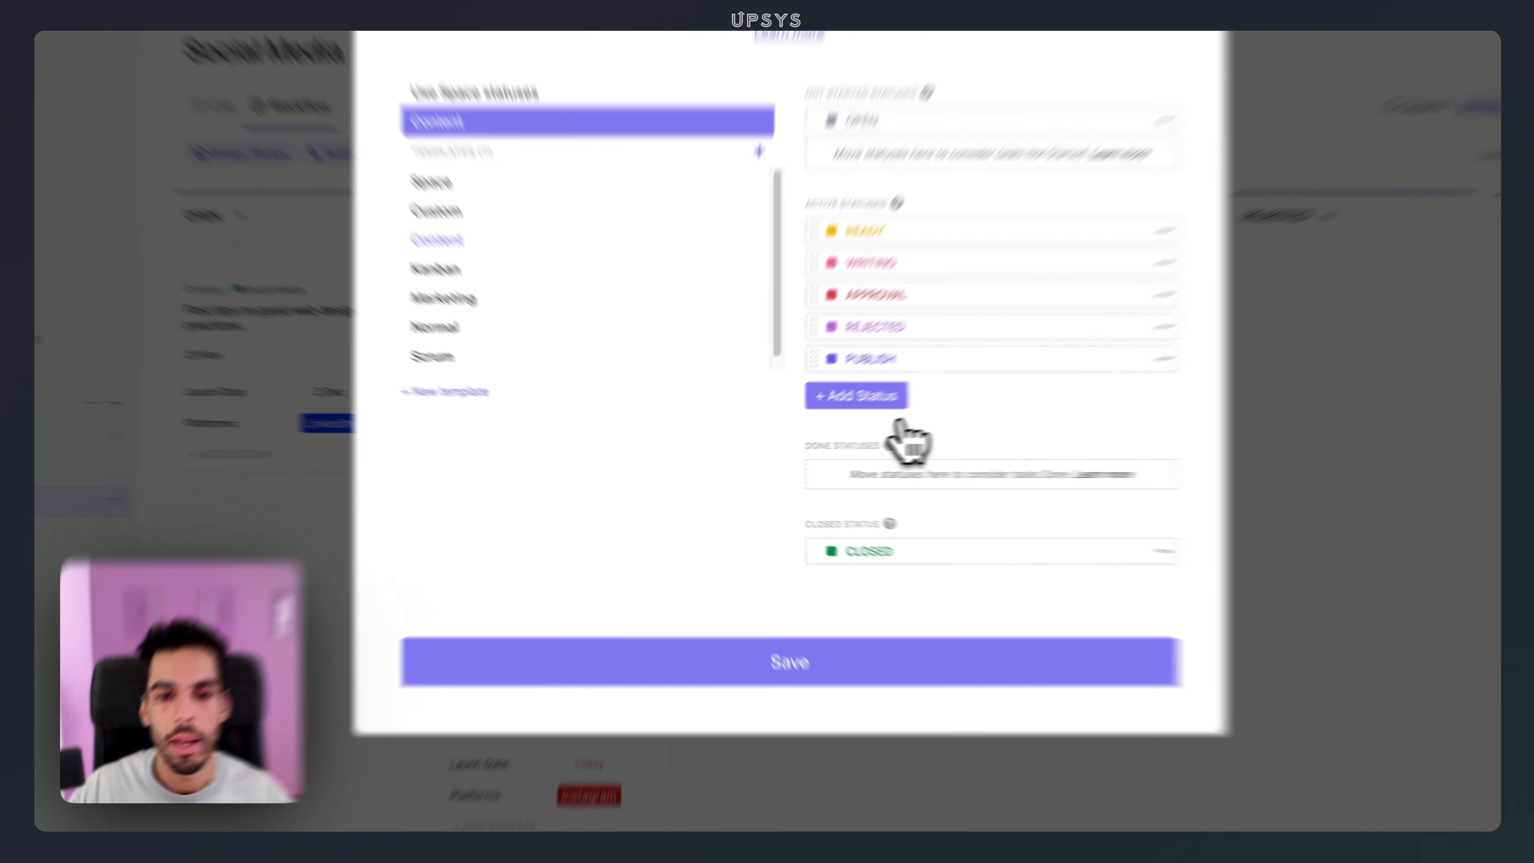
pyautogui.write('SHOOTING')
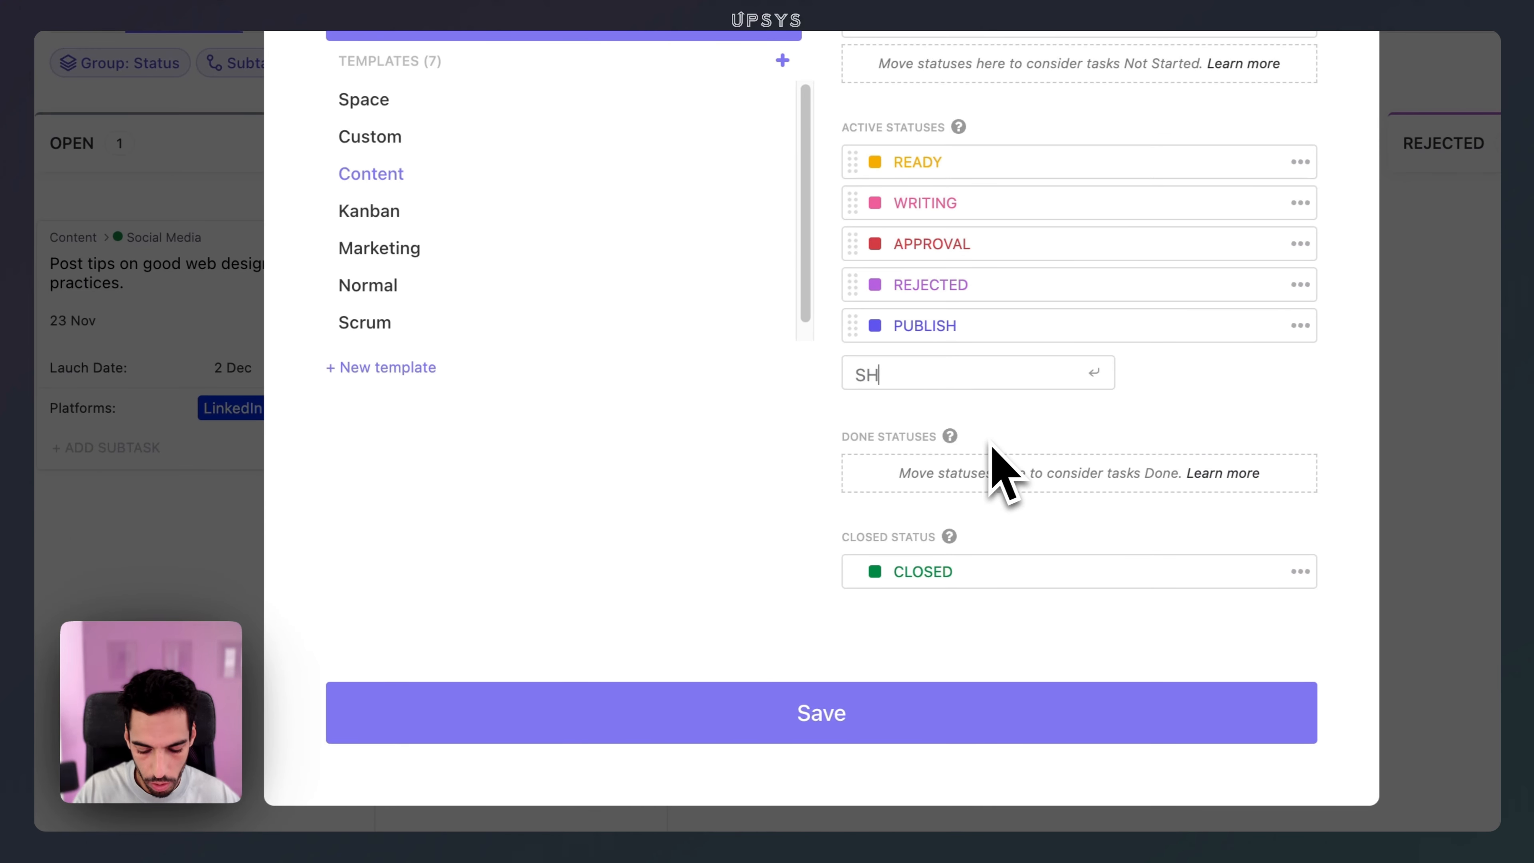
pyautogui.press('Return')
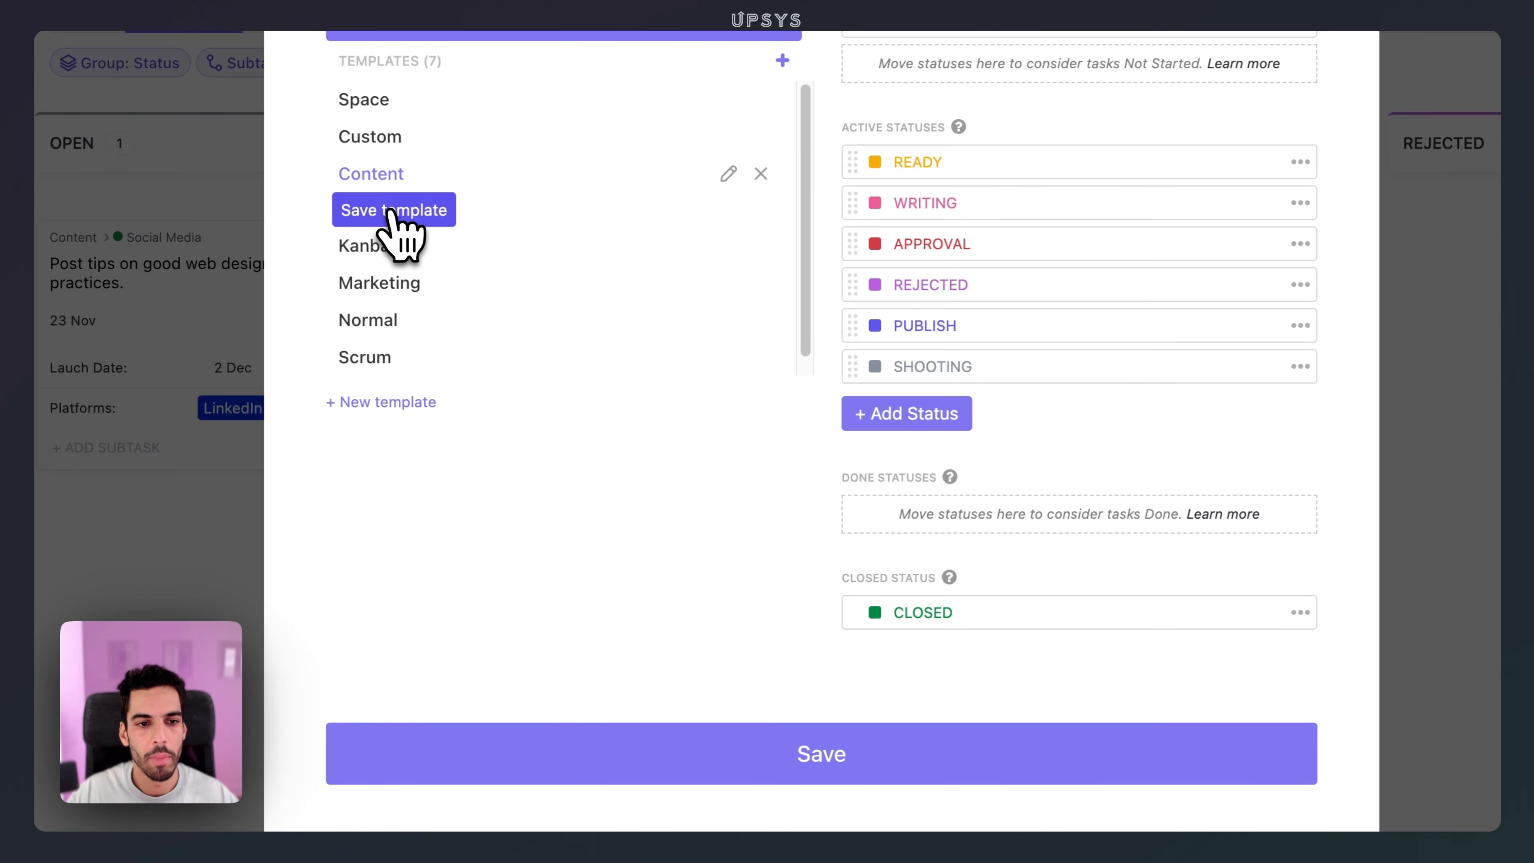
# Step: Move the SHOOTING status between WRITING and APPROVAL and give it a blue color
pyautogui.click(399, 218)
pyautogui.click(854, 373)
pyautogui.moveTo(855, 373); pyautogui.dragTo(852, 233)
pyautogui.click(875, 244)
pyautogui.click(925, 154)
# Step: Save the changes to the Content status template and to the Social Media list's statuses
pyautogui.click(401, 213)
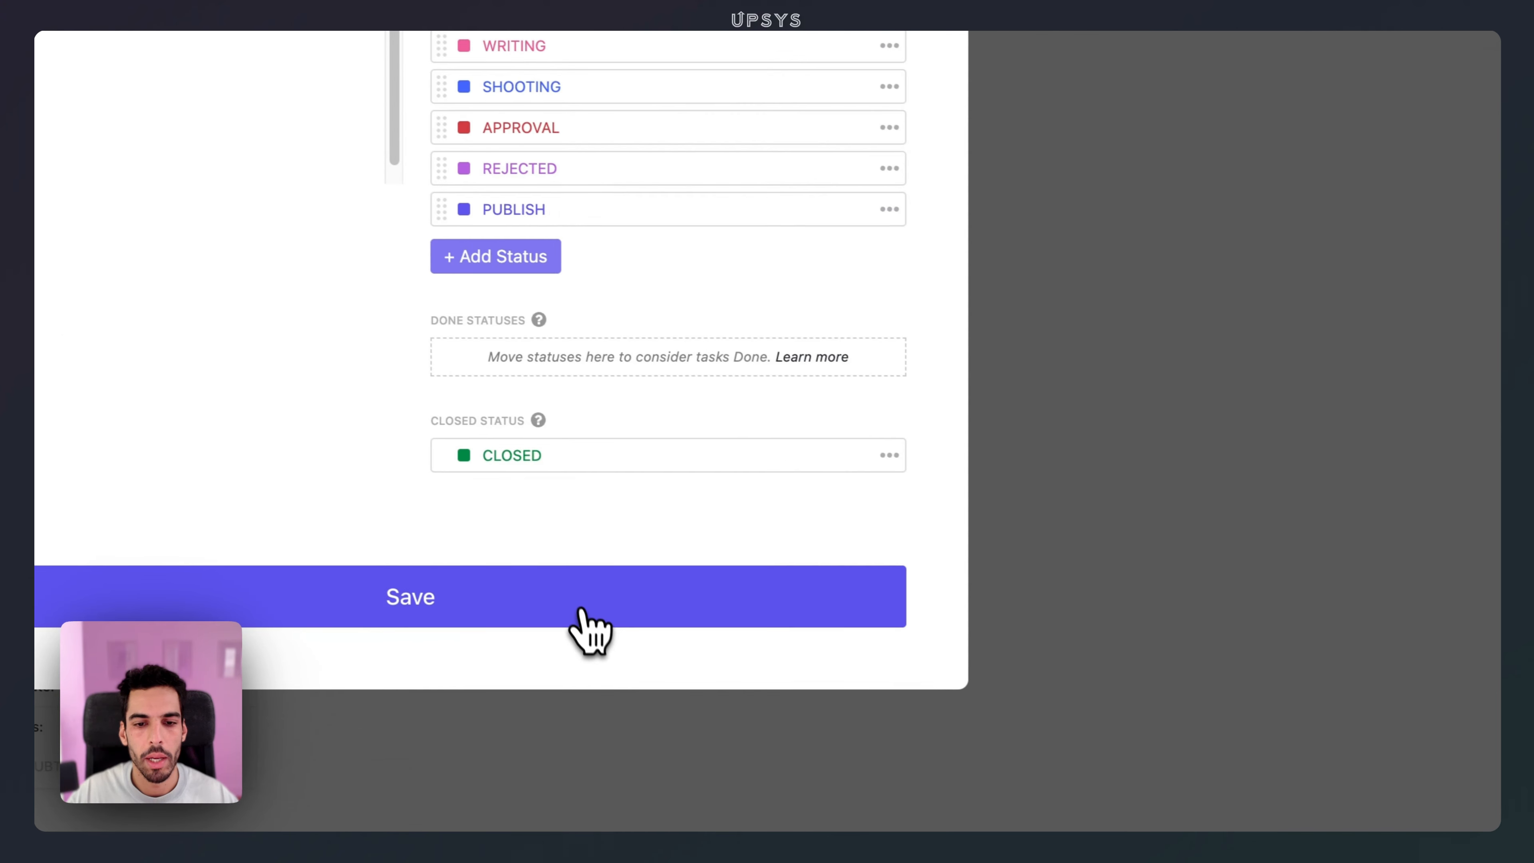
pyautogui.click(949, 771)
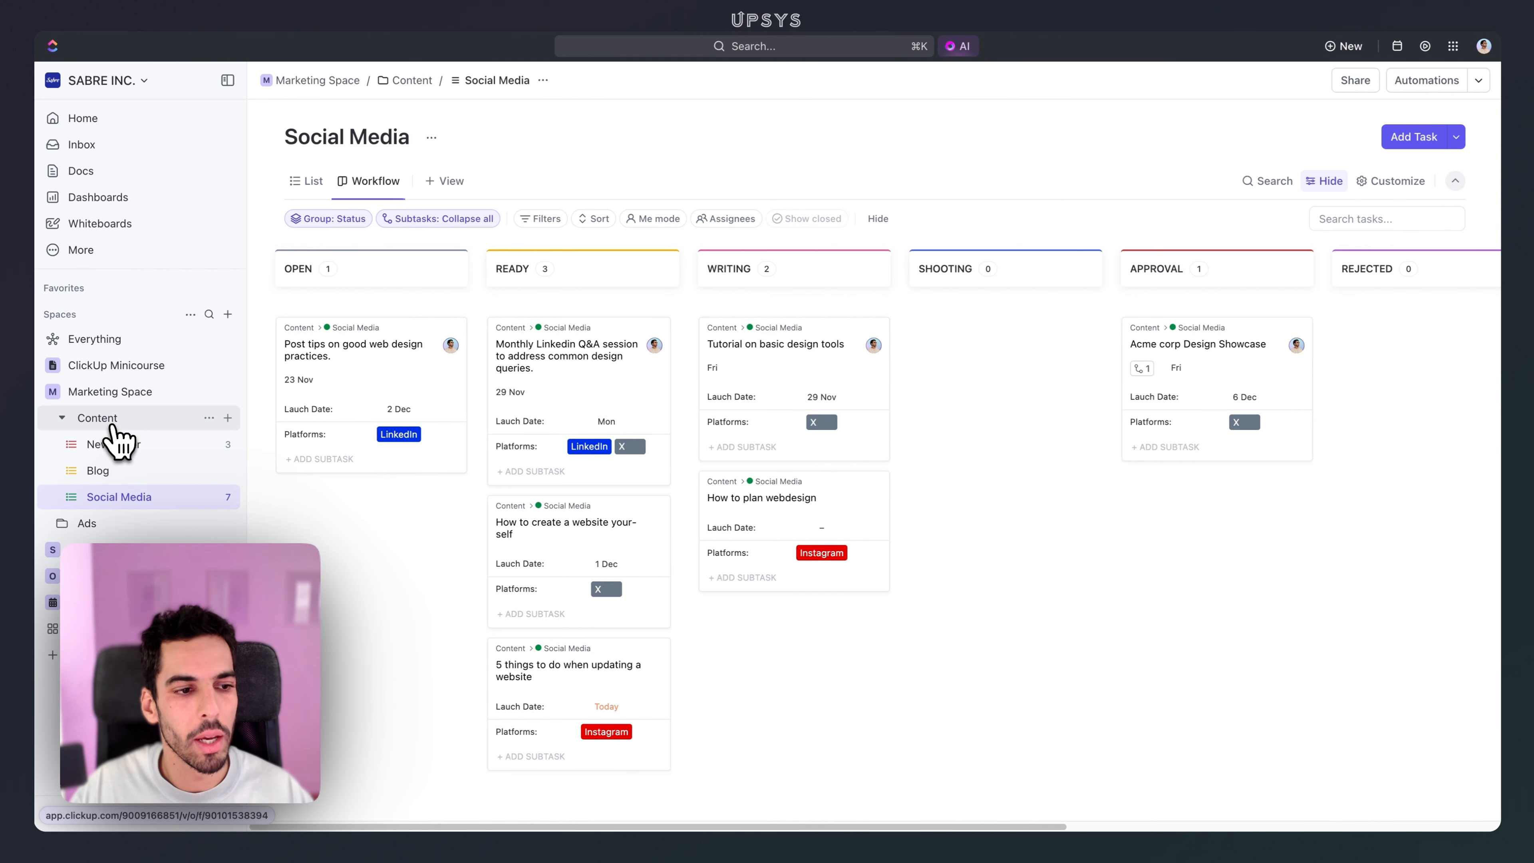
# Step: Apply the Content status template to the Content folder and save its statuses
pyautogui.rightClick(113, 424)
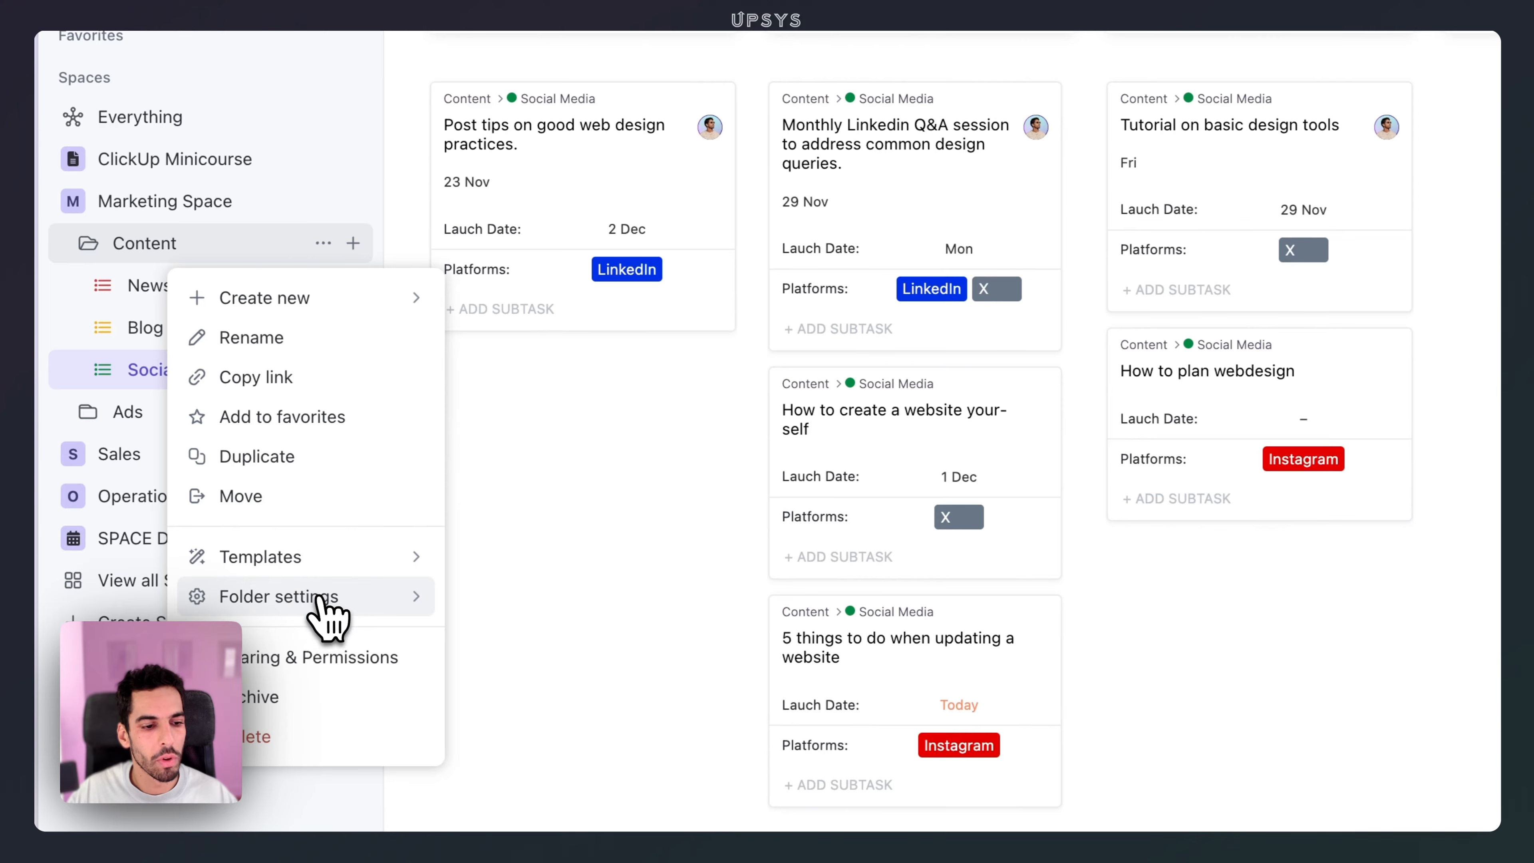
pyautogui.moveTo(387, 611)
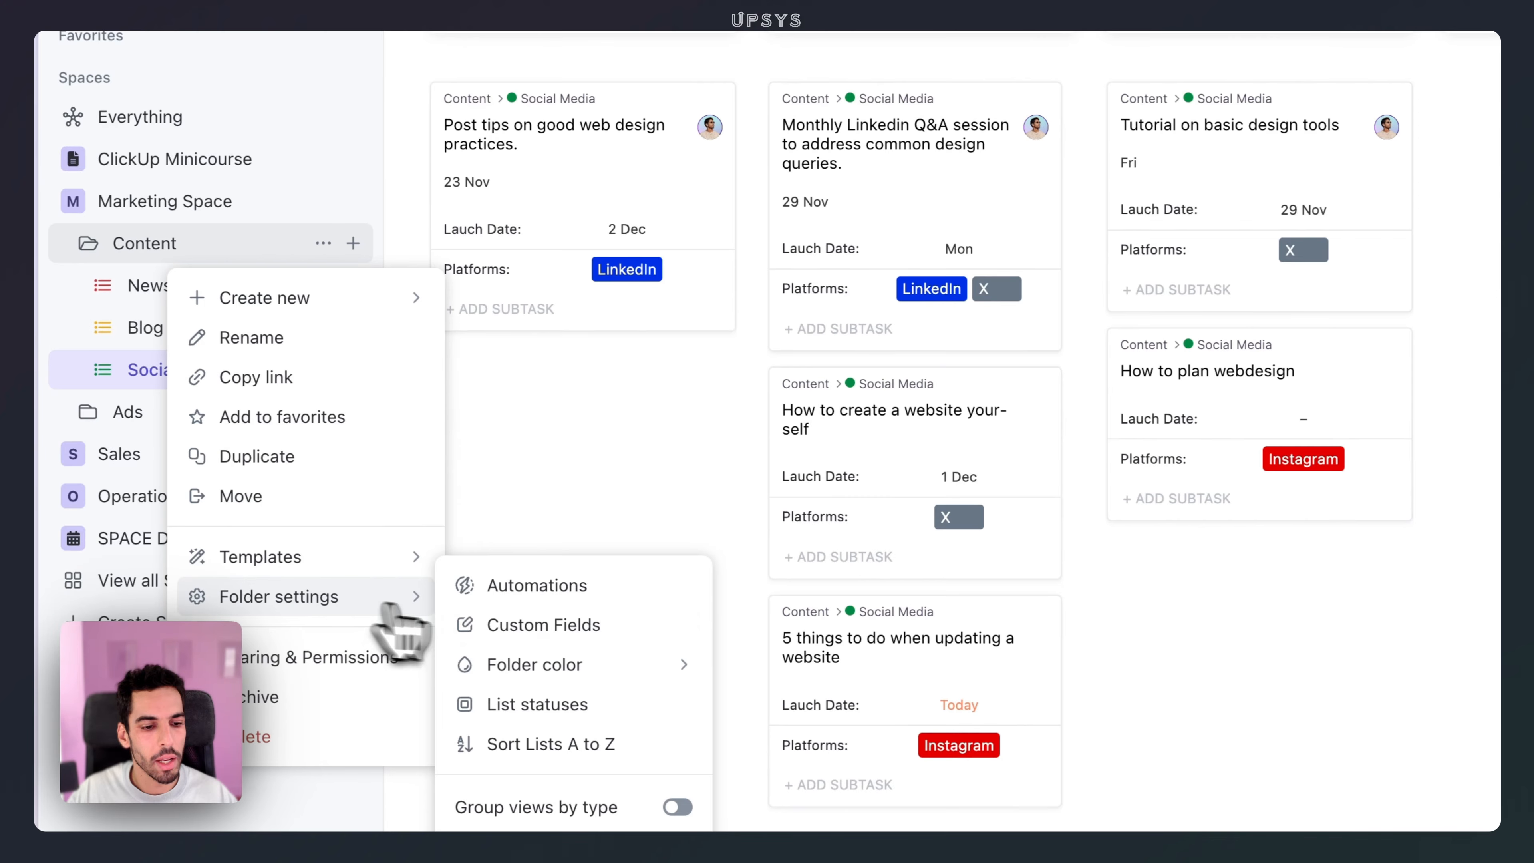
pyautogui.click(571, 714)
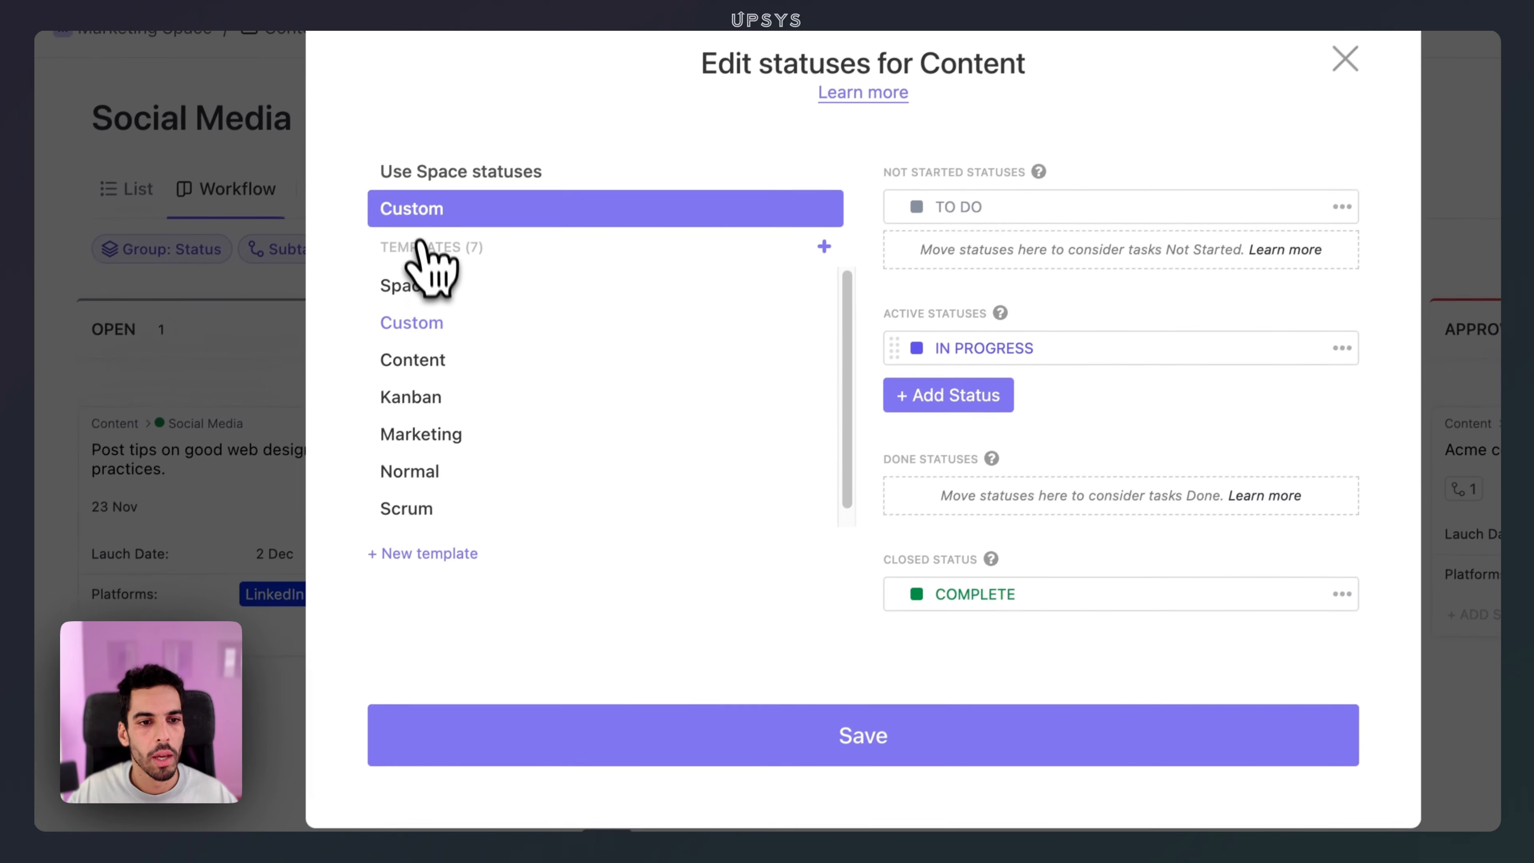
pyautogui.click(425, 360)
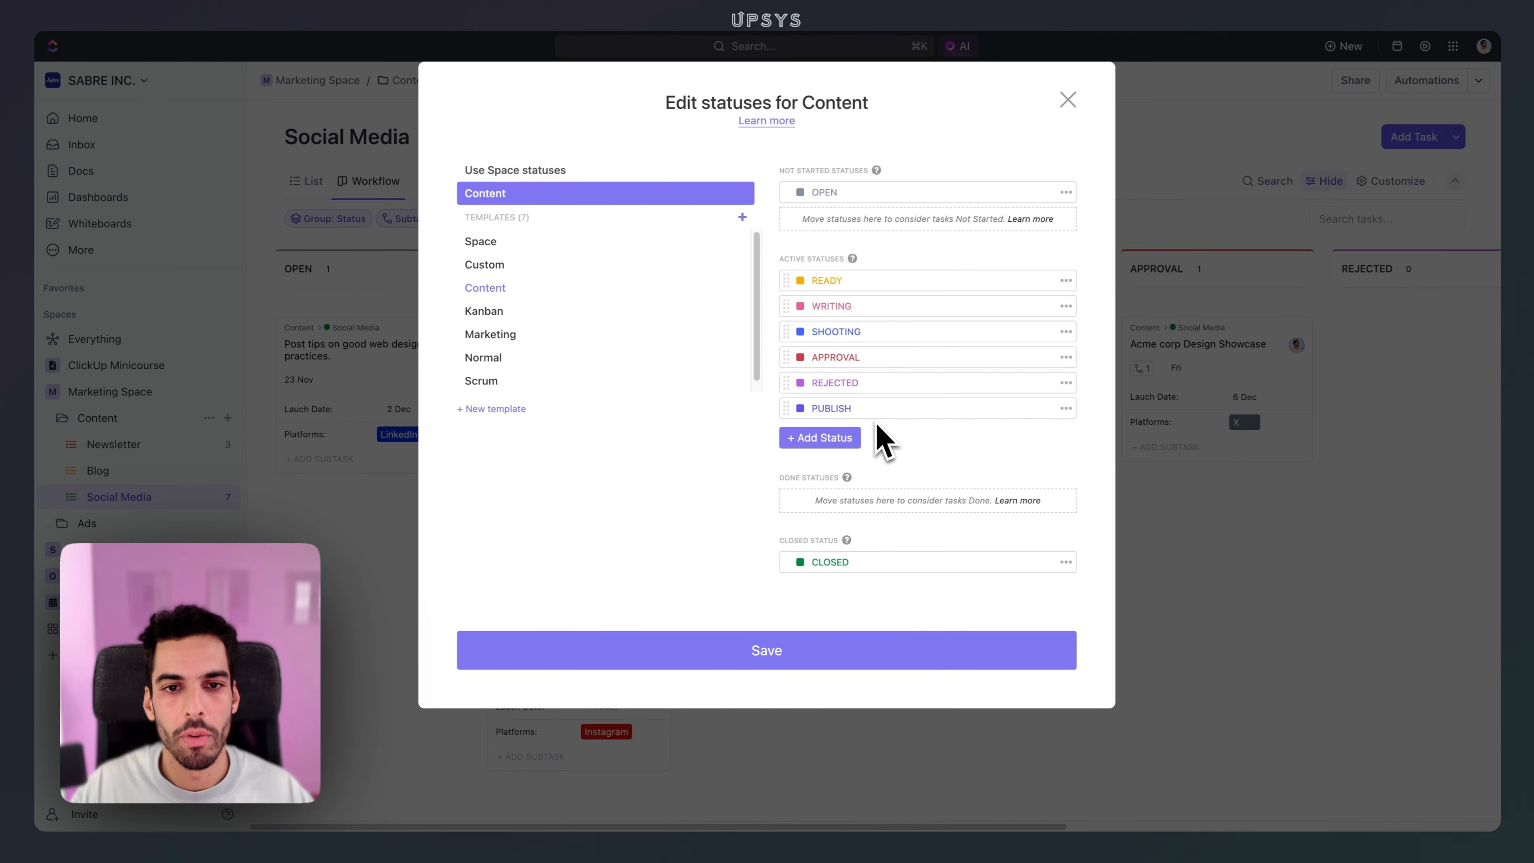
pyautogui.click(846, 650)
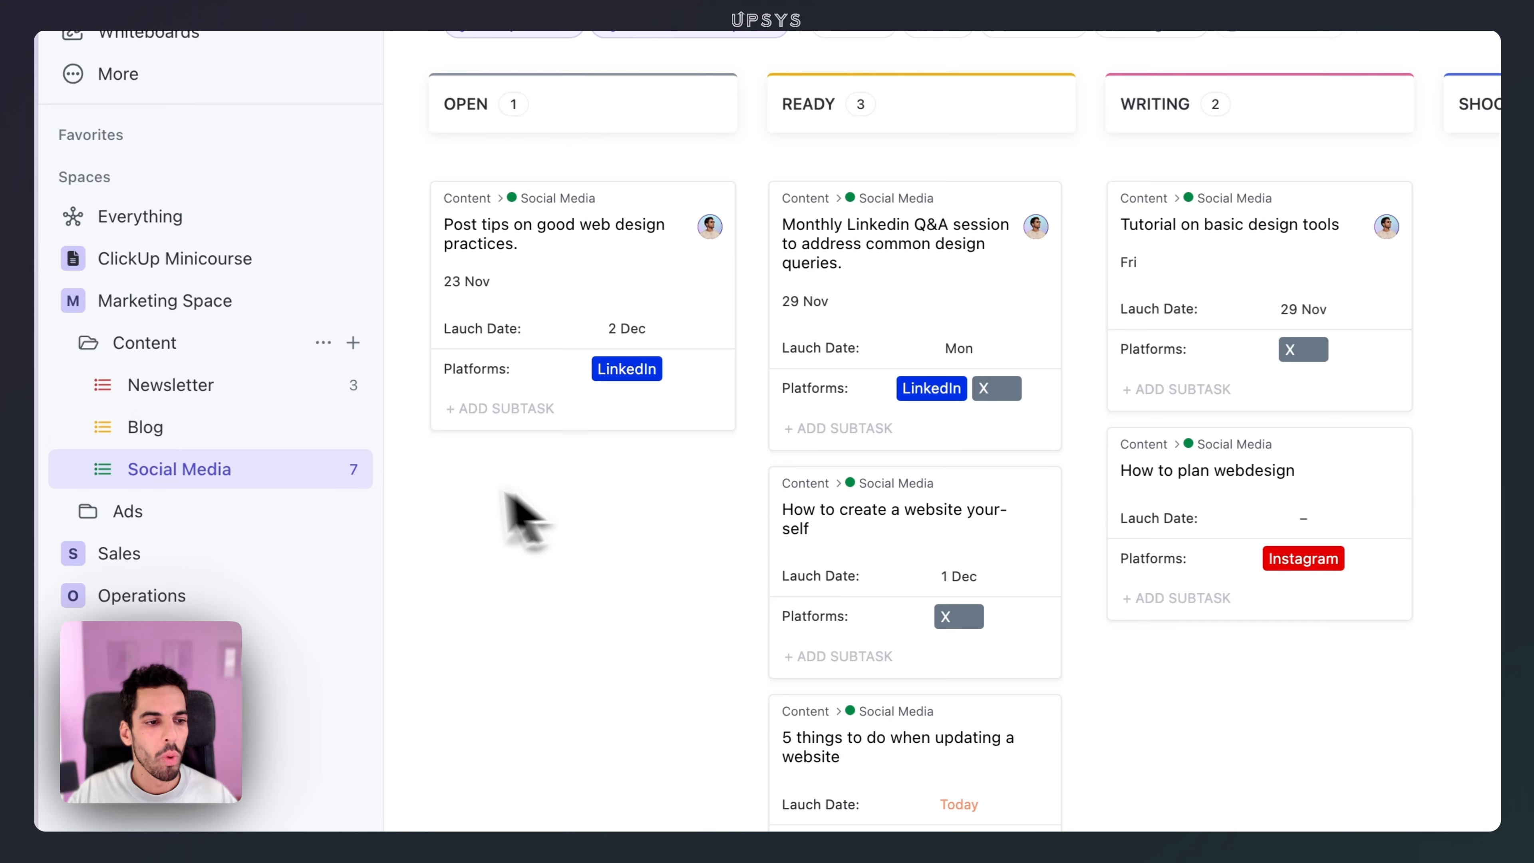
# Step: Open the Newsletter list and check the statuses available for the Launch Christmas Email Marketing Campaign task
pyautogui.click(269, 396)
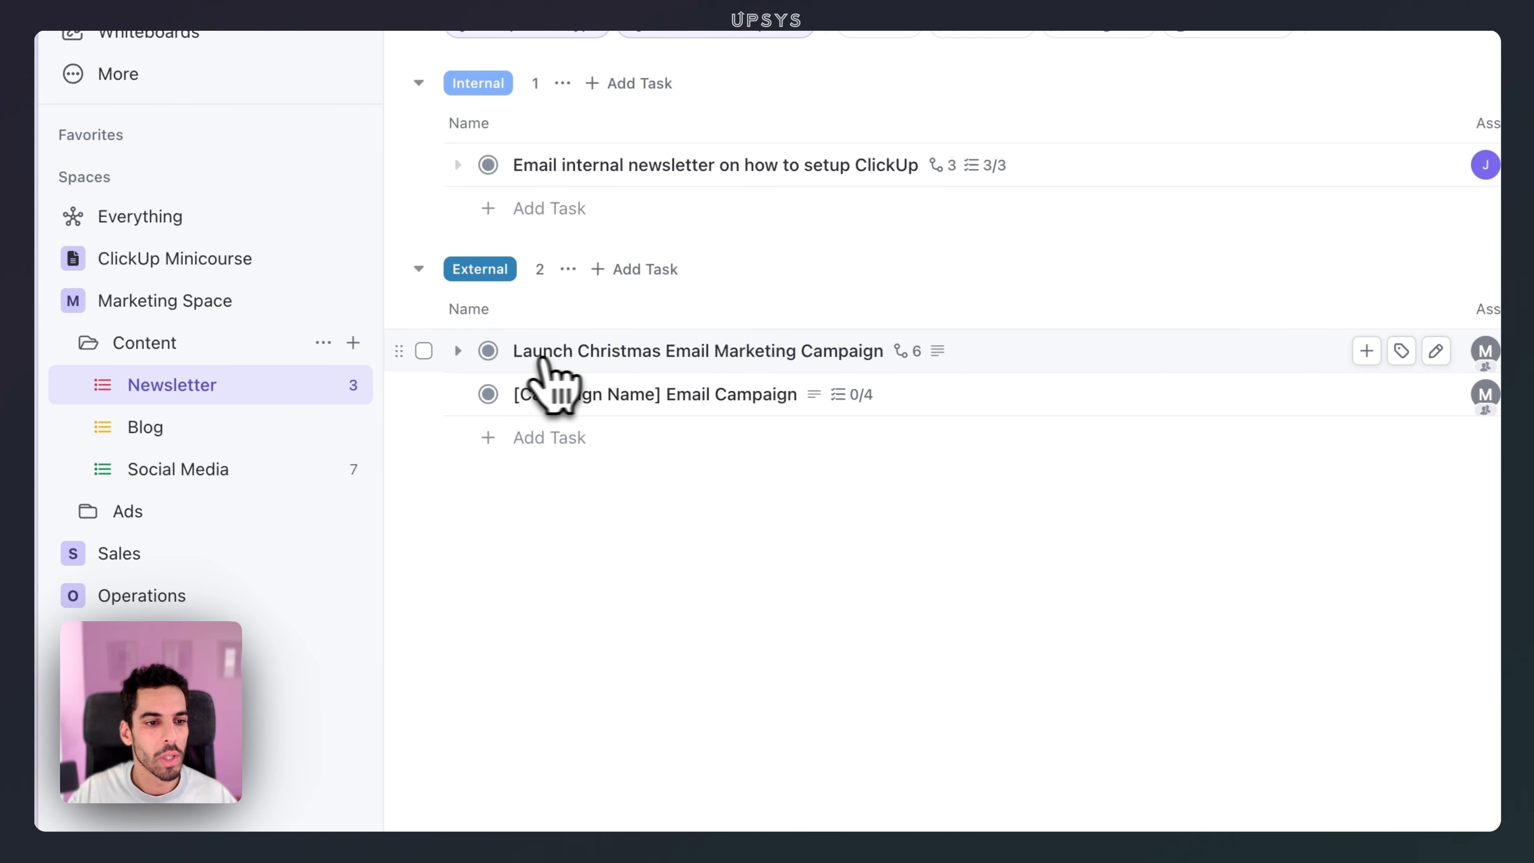
pyautogui.click(488, 352)
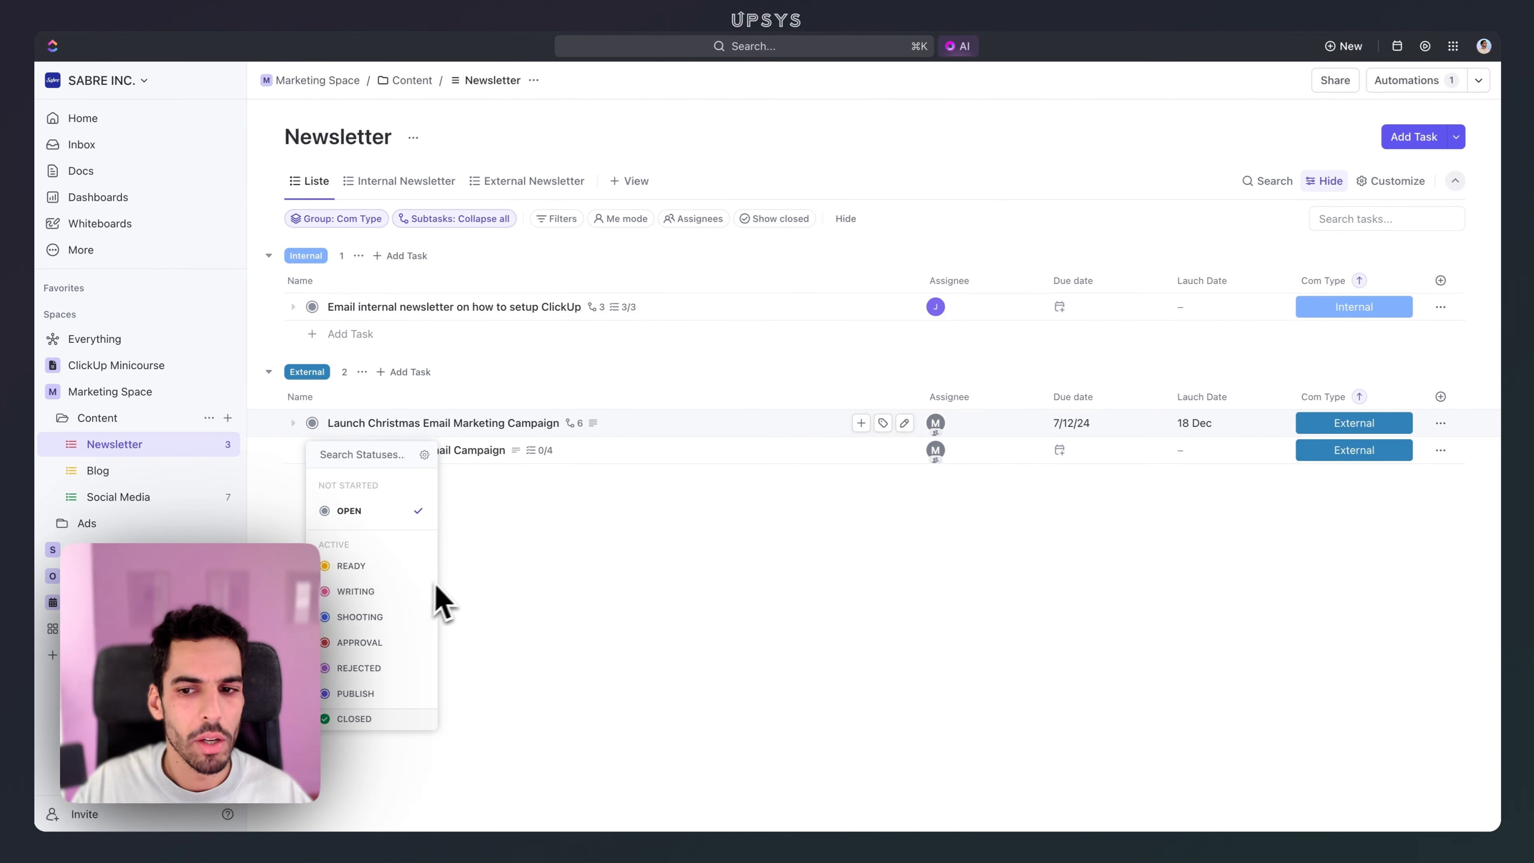
pyautogui.press('Escape')
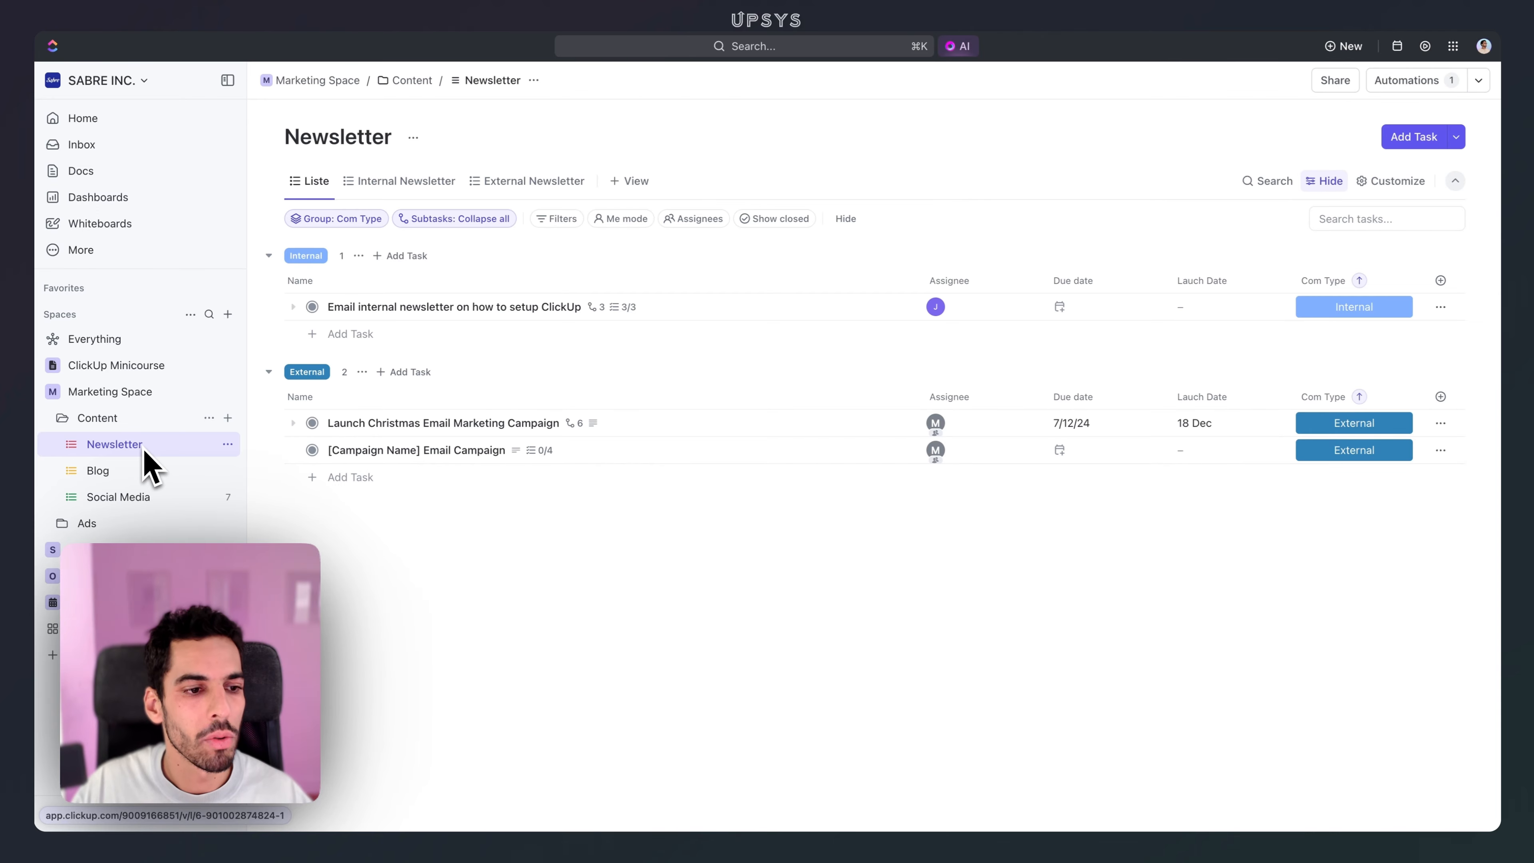
# Step: Open the Newsletter list's status settings and save them with the Custom statuses
pyautogui.rightClick(145, 449)
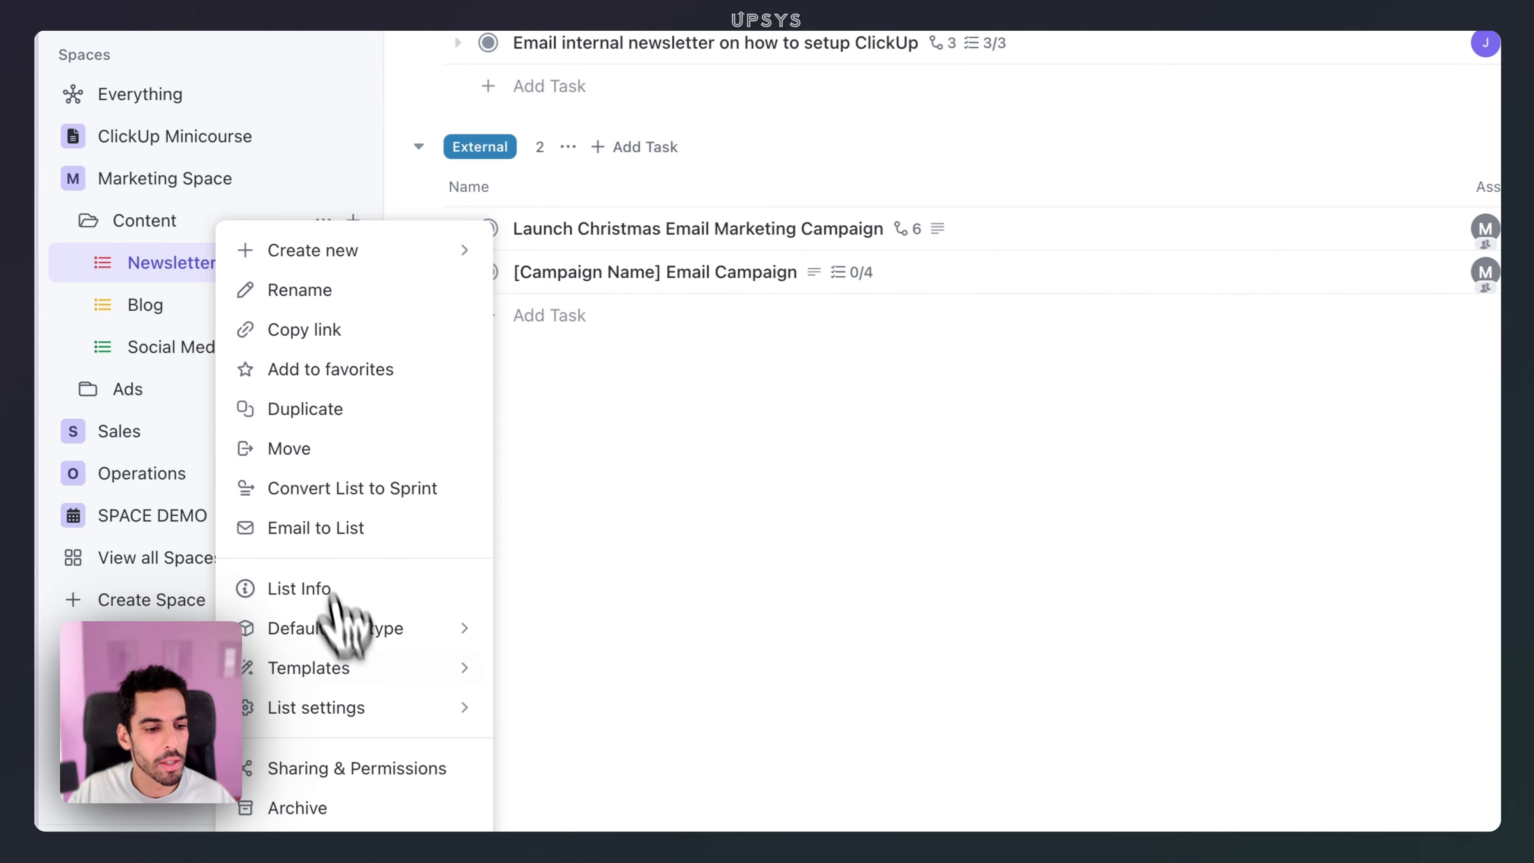
pyautogui.moveTo(236, 729)
pyautogui.click(511, 723)
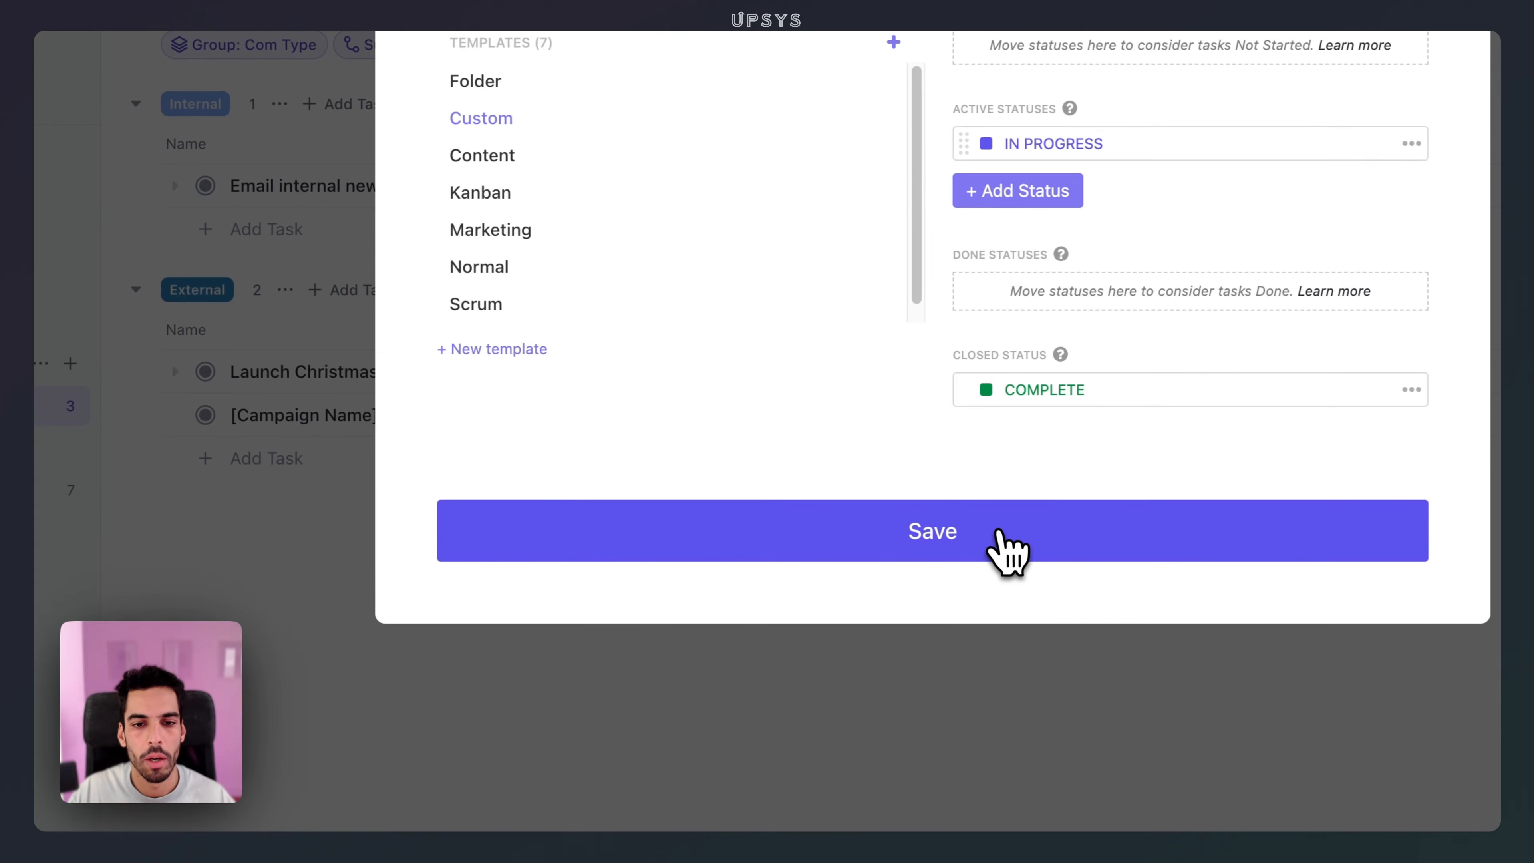
pyautogui.click(848, 668)
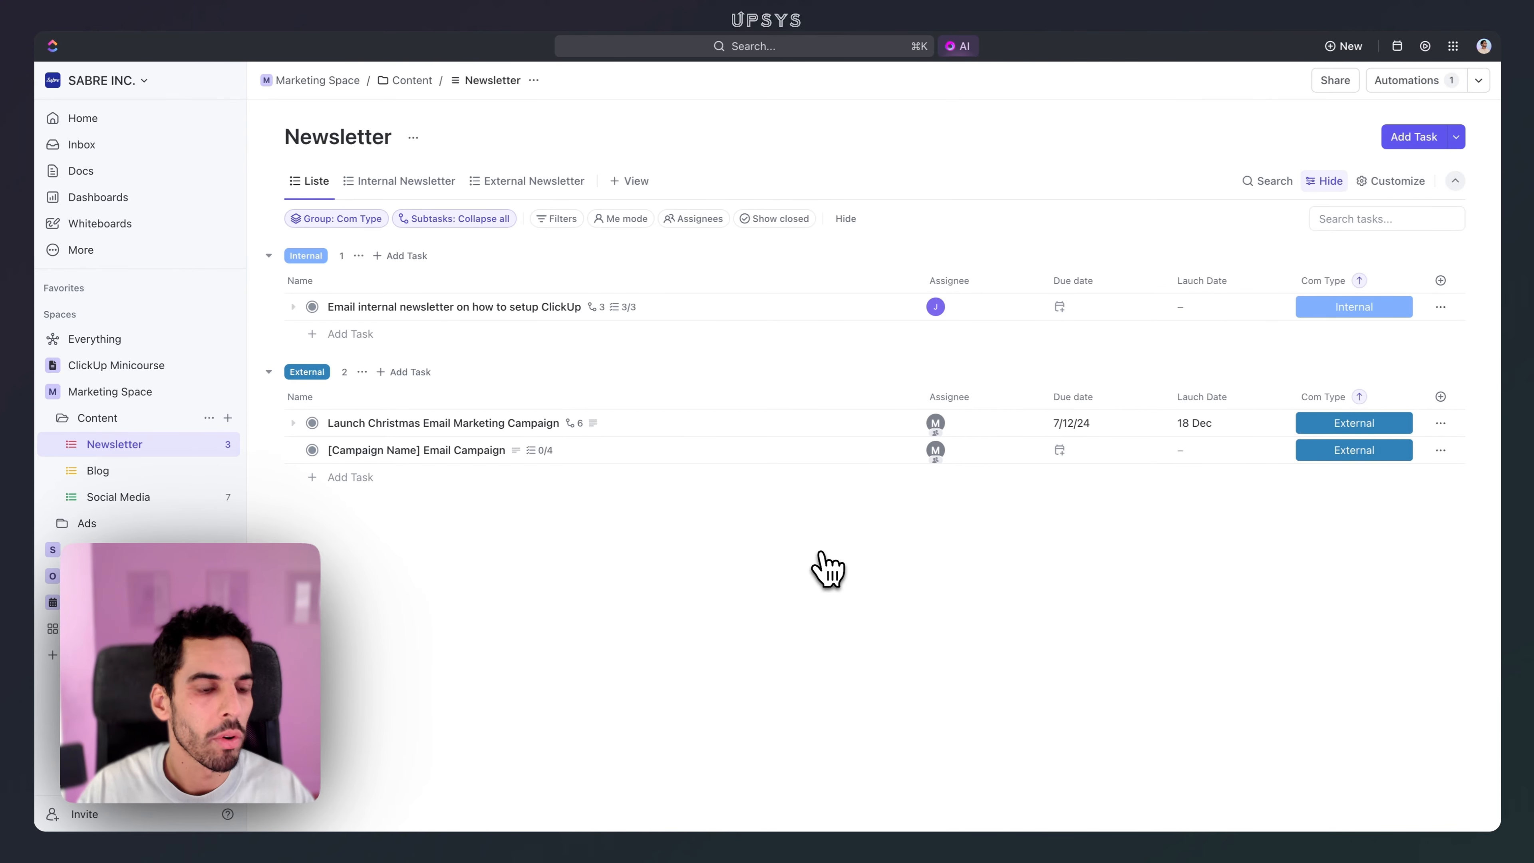
# Step: Expand the Ads folder in the Marketing Space
pyautogui.click(61, 524)
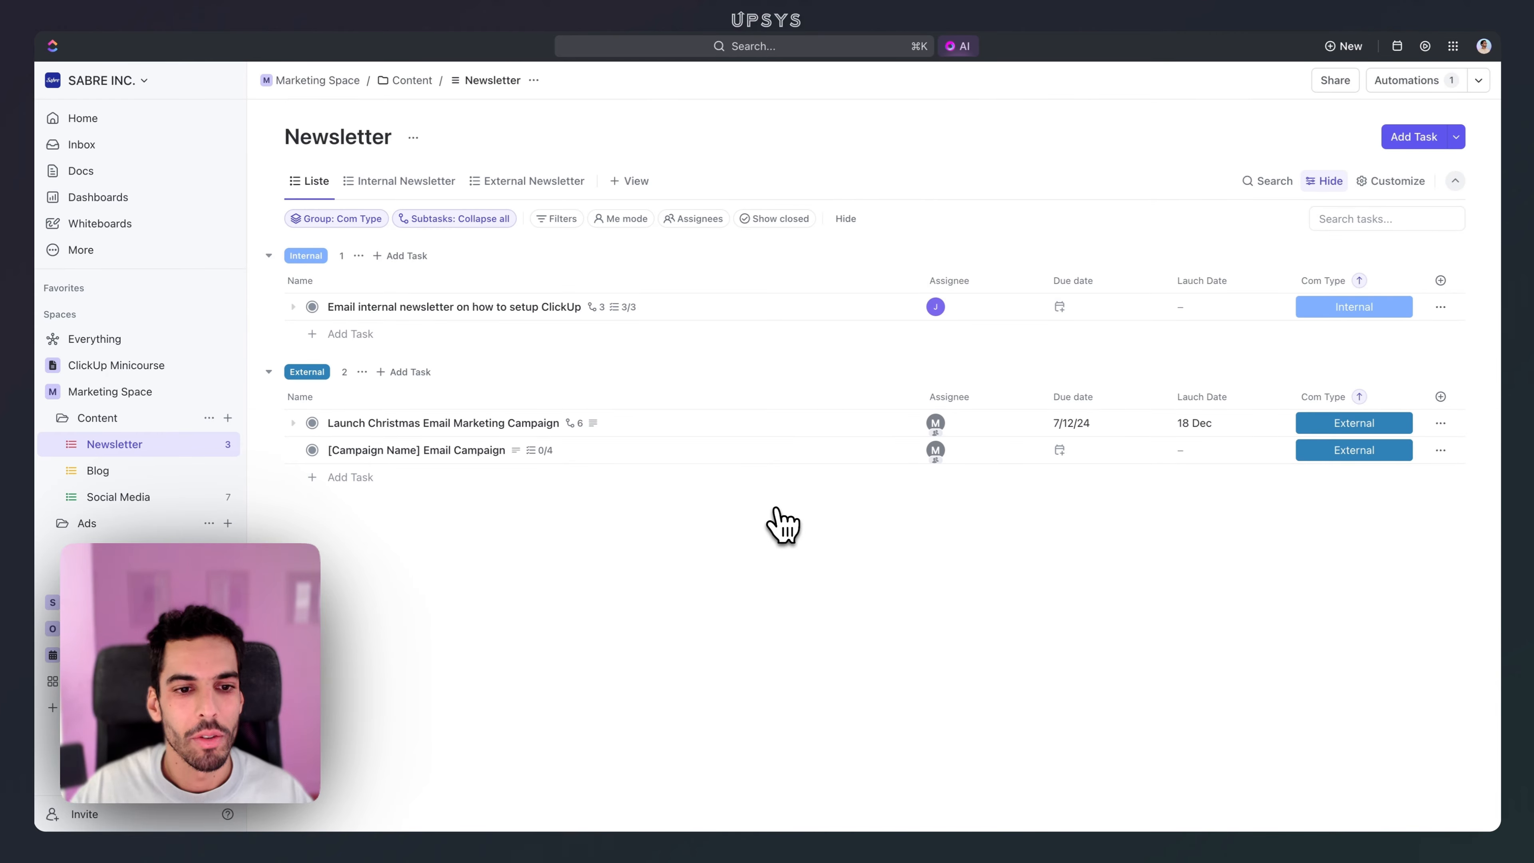
# Step: Create a tag named review on the Launch Christmas Email Marketing Campaign task
pyautogui.click(882, 423)
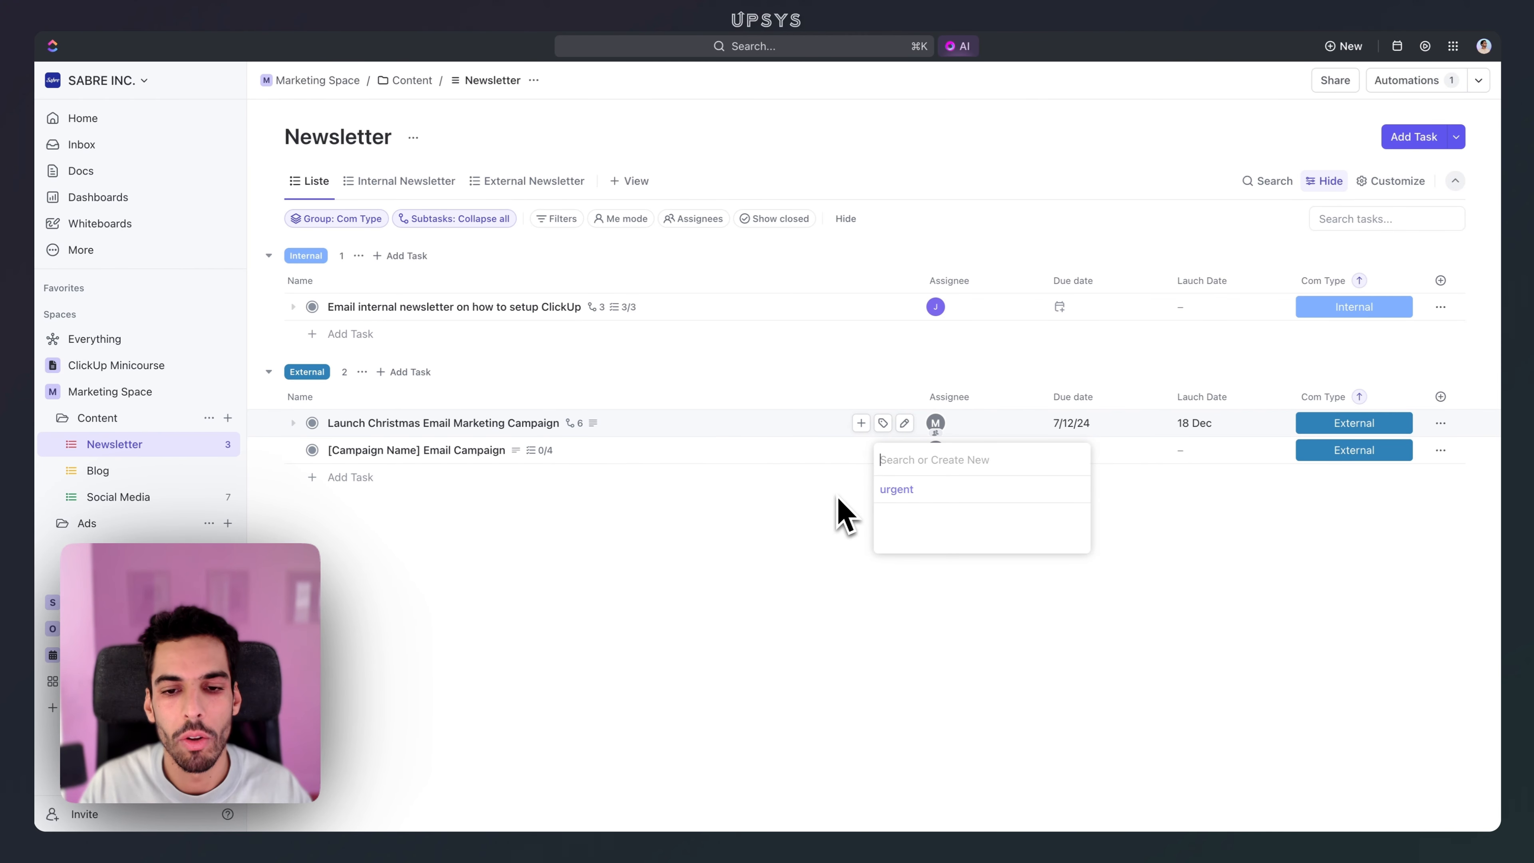
pyautogui.write('r')
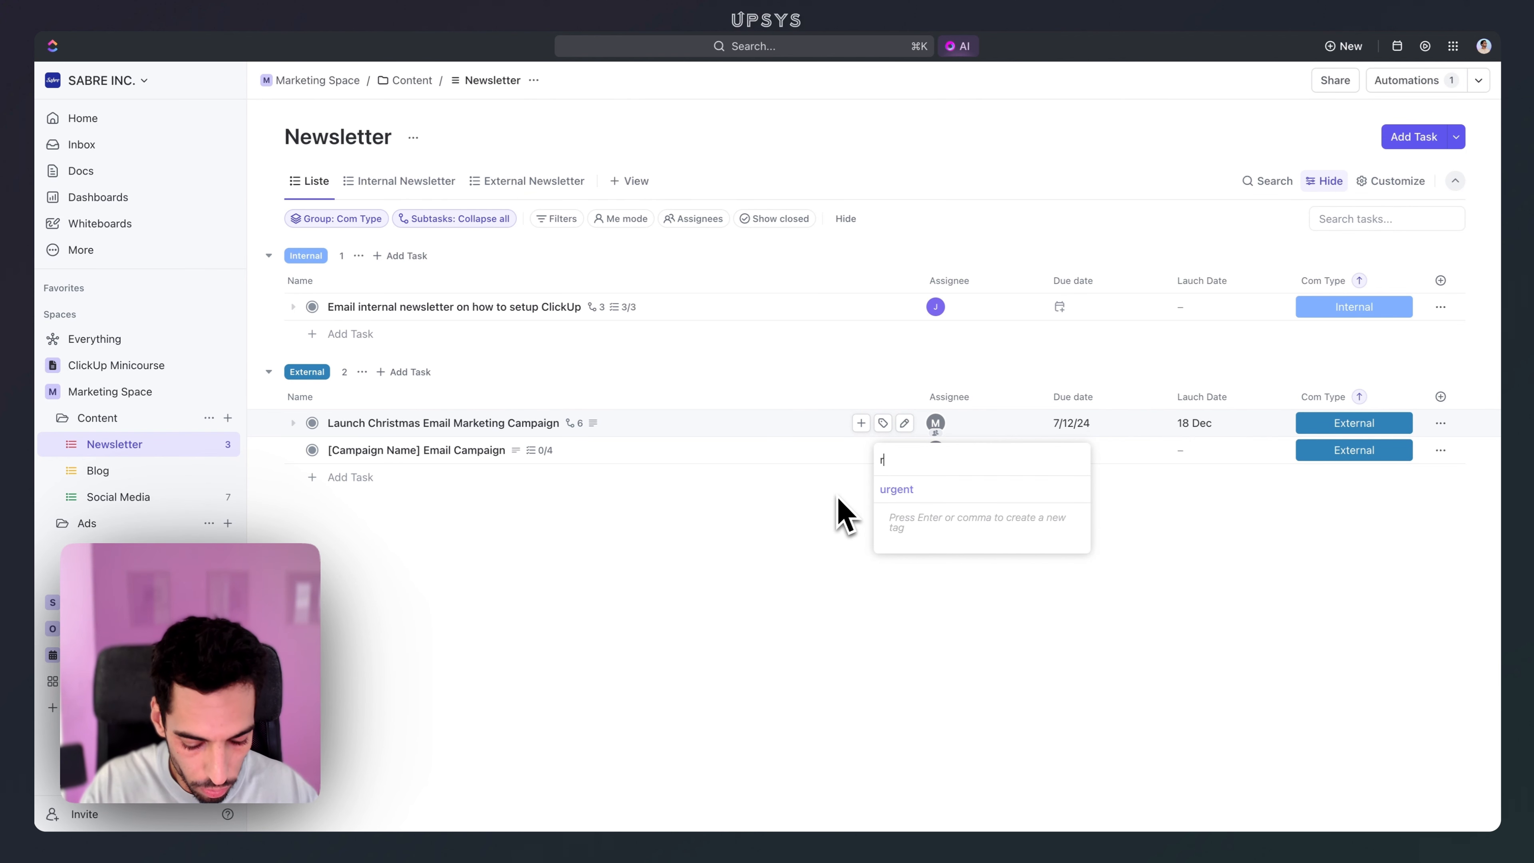
pyautogui.write('eview')
pyautogui.press('Return')
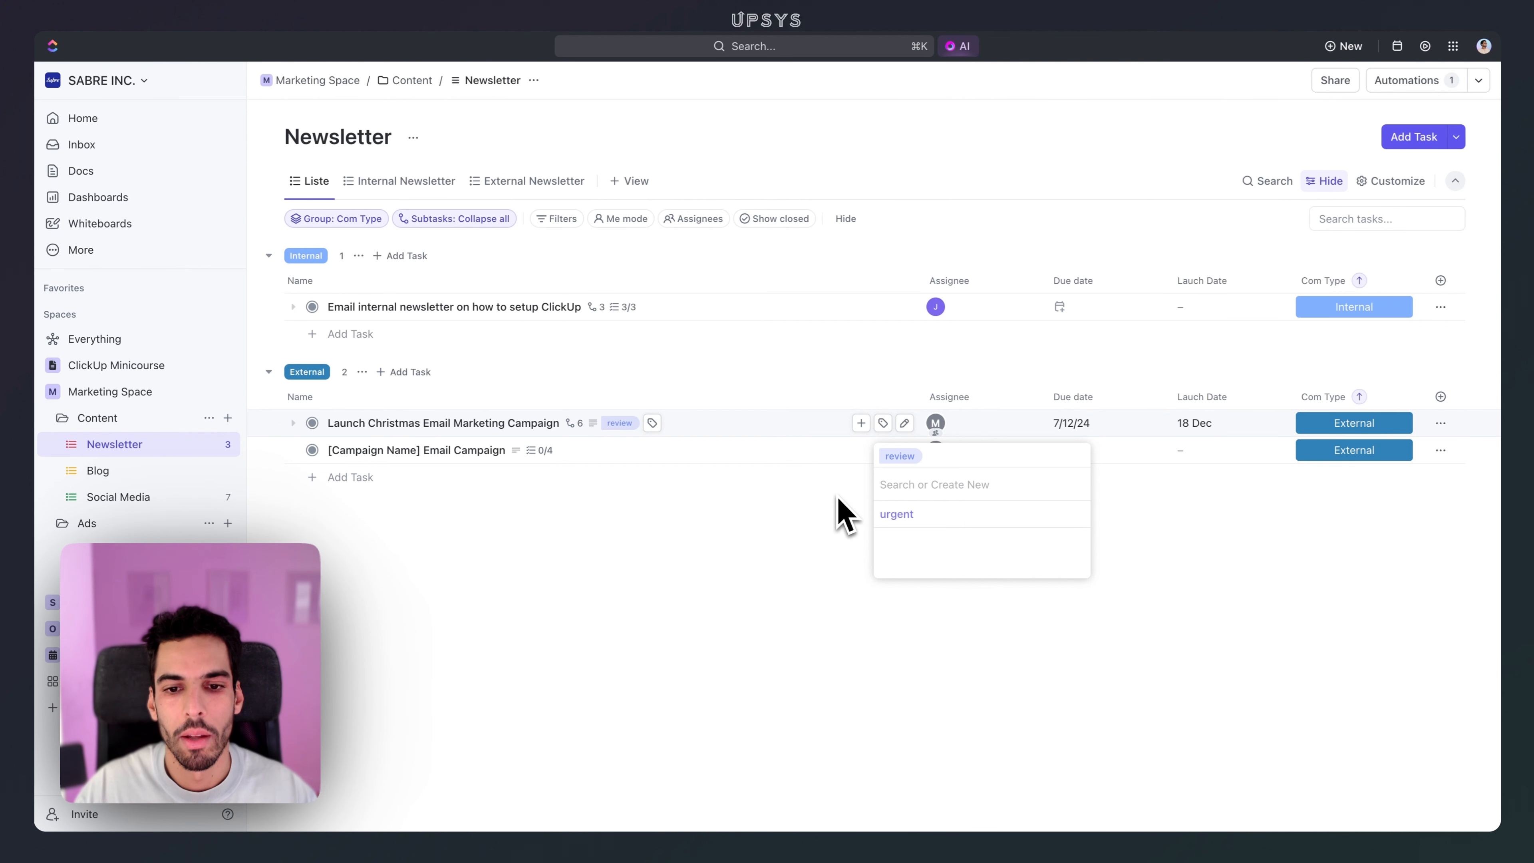
pyautogui.click(578, 592)
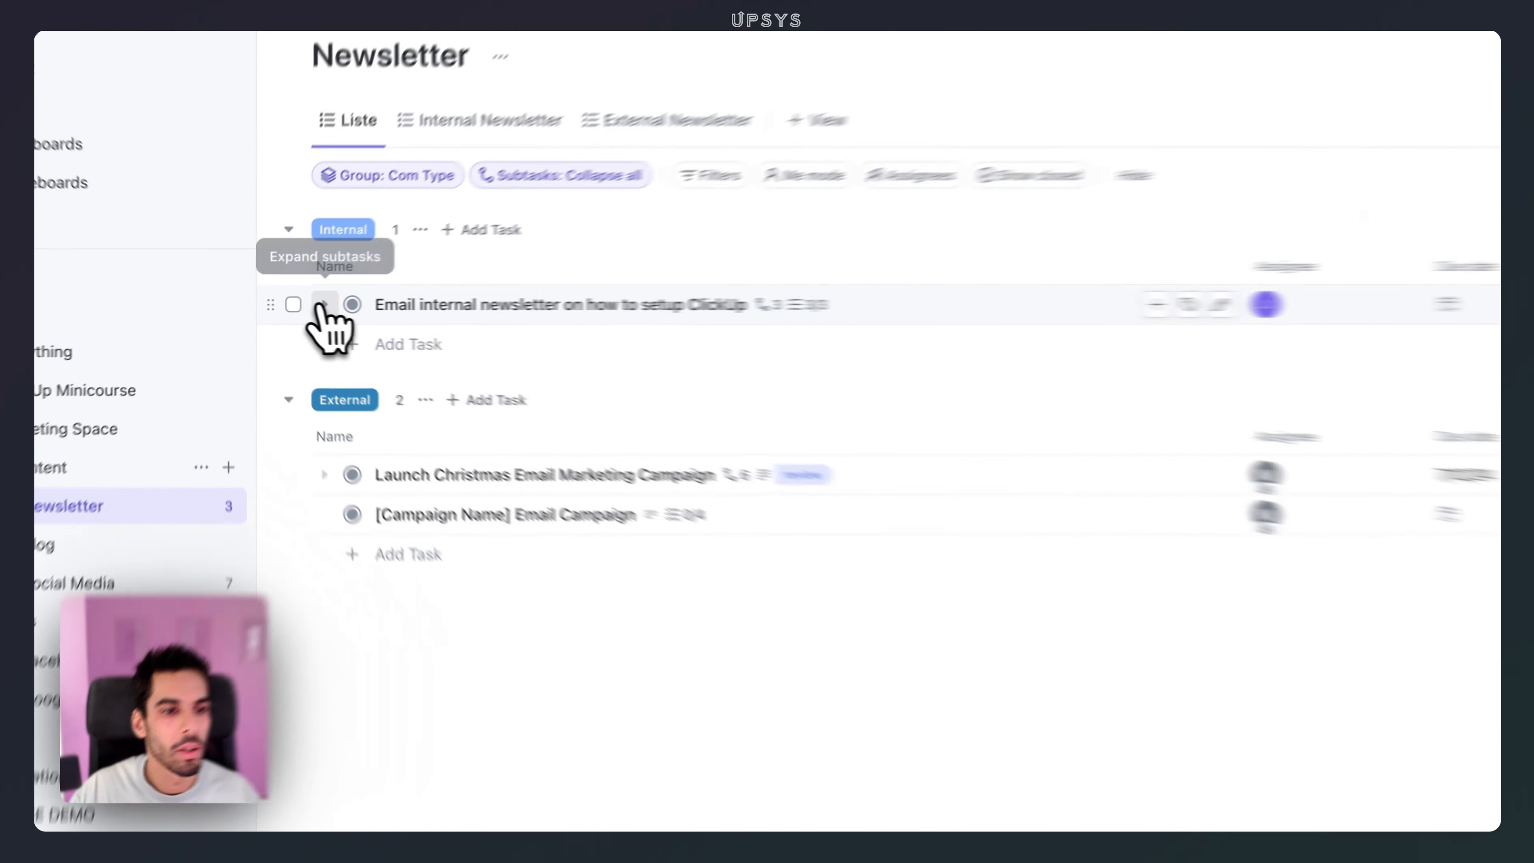
# Step: Expand the subtasks of the internal newsletter task and tag the Schedule the article subtask with review
pyautogui.click(325, 304)
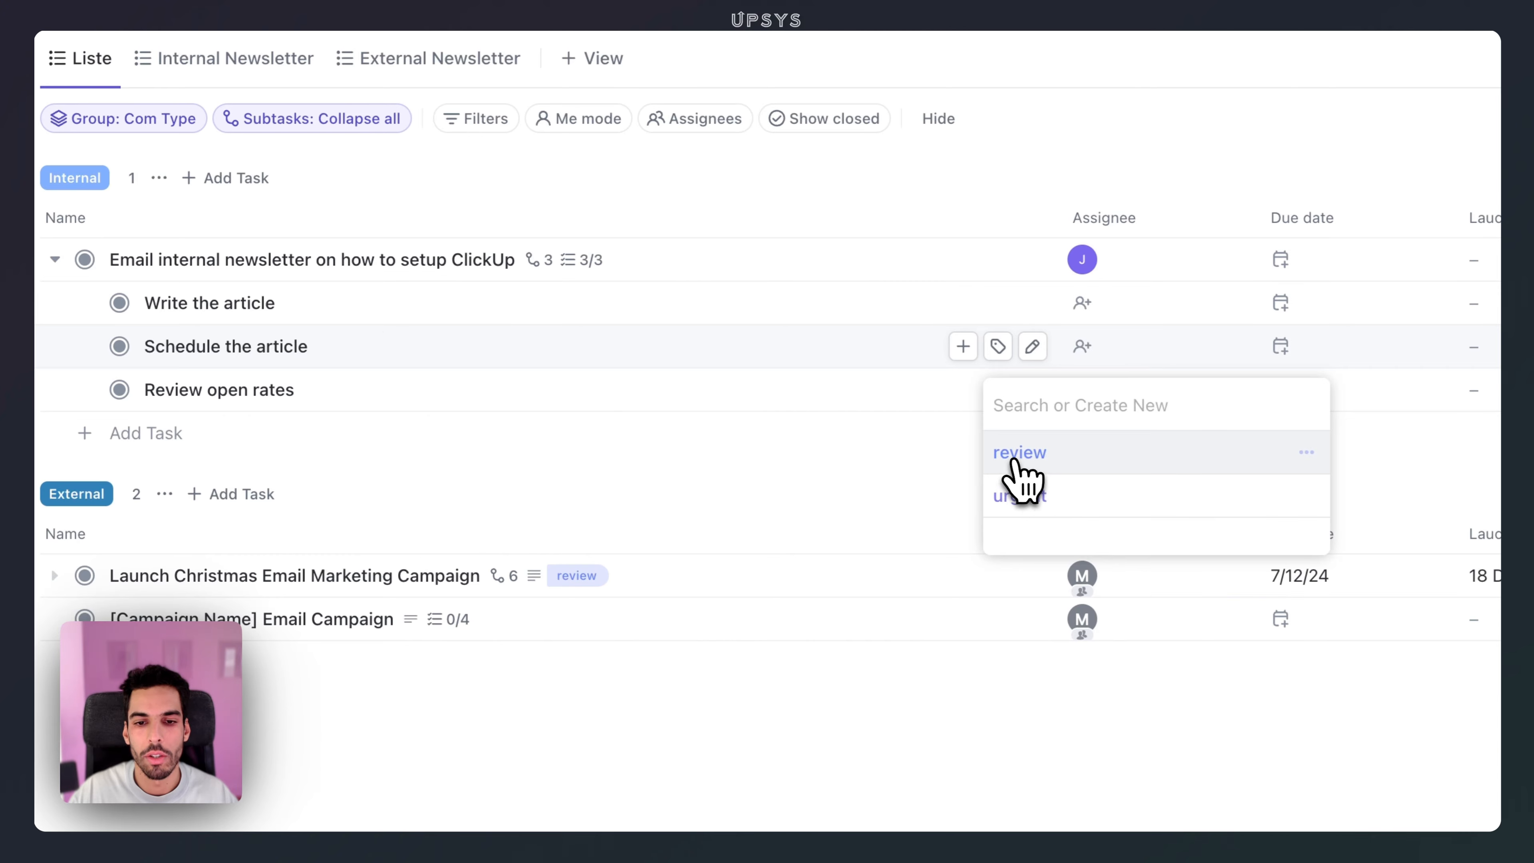
pyautogui.click(1017, 461)
pyautogui.click(780, 447)
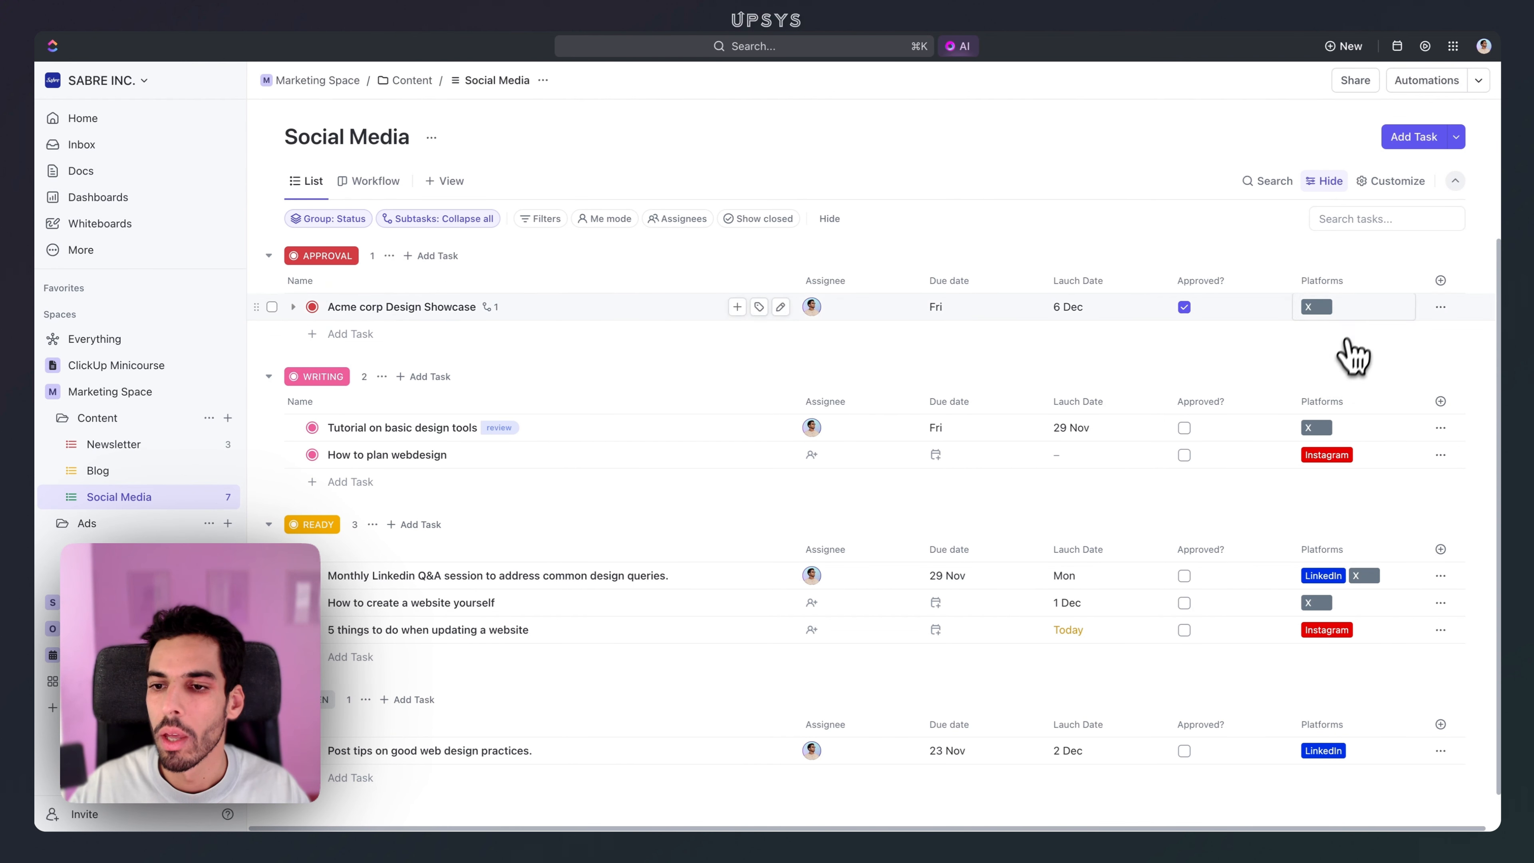
# Step: Add Instagram and LinkedIn to the Platforms field of the Acme corp Design Showcase task in the Social Media list
pyautogui.click(1332, 313)
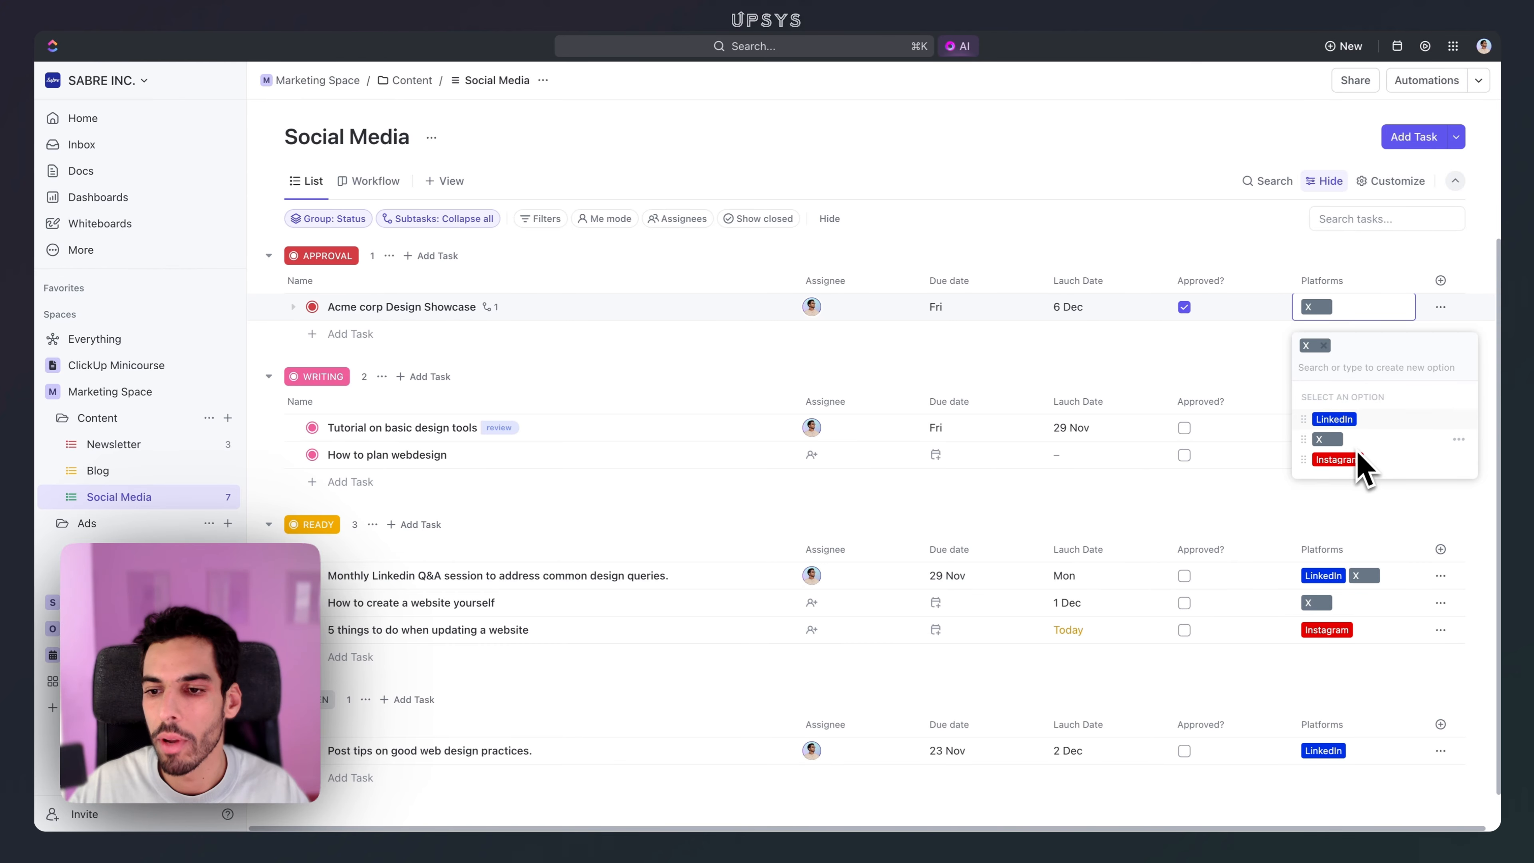
pyautogui.click(1352, 460)
pyautogui.click(1230, 445)
pyautogui.click(1170, 182)
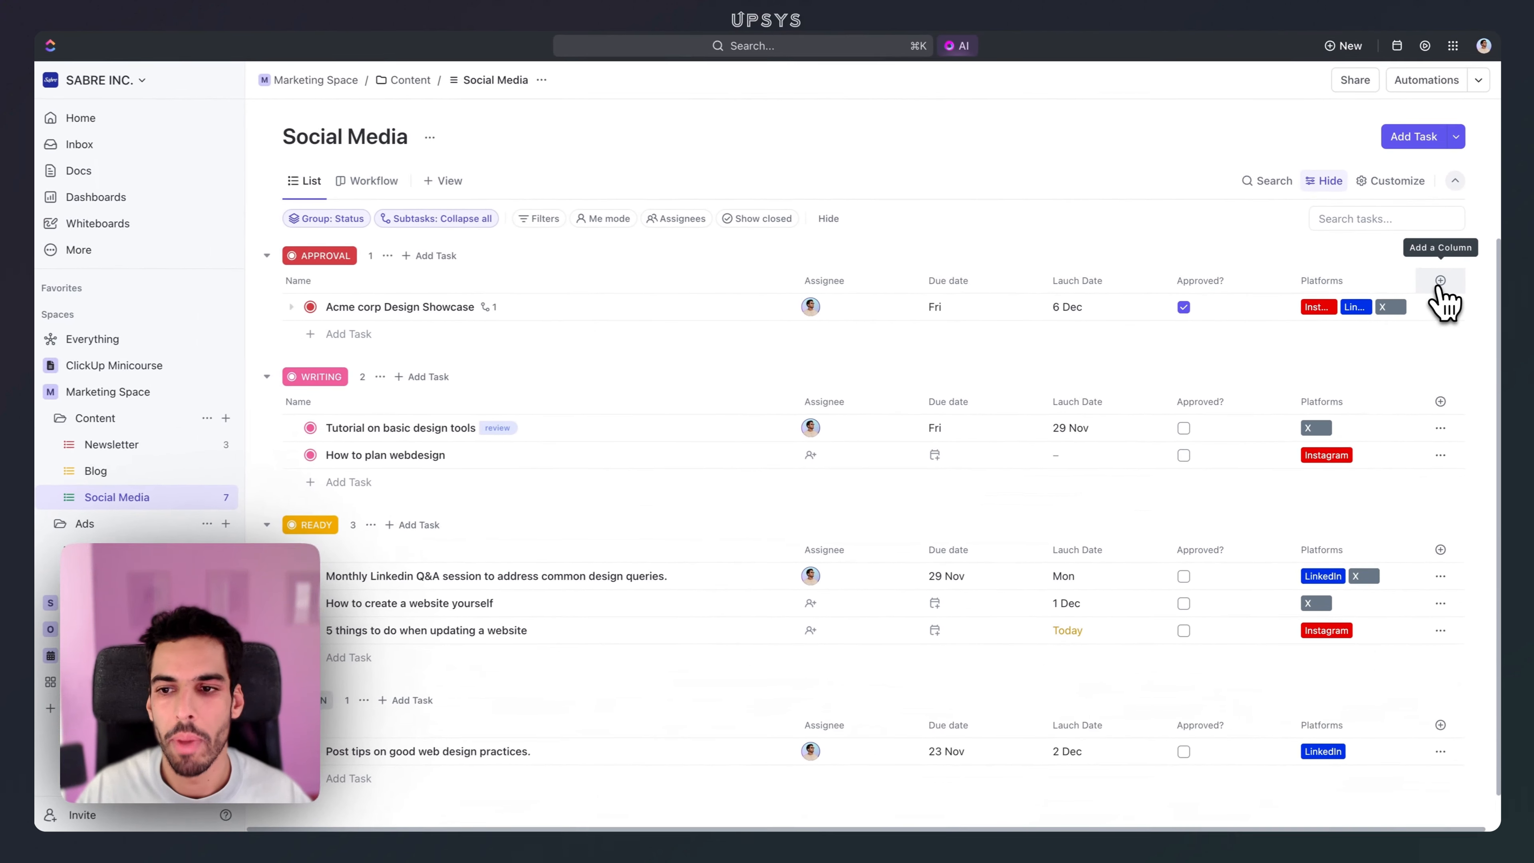
# Step: Start a new dropdown column in the Social Media list and name the field Content Type
pyautogui.click(1441, 281)
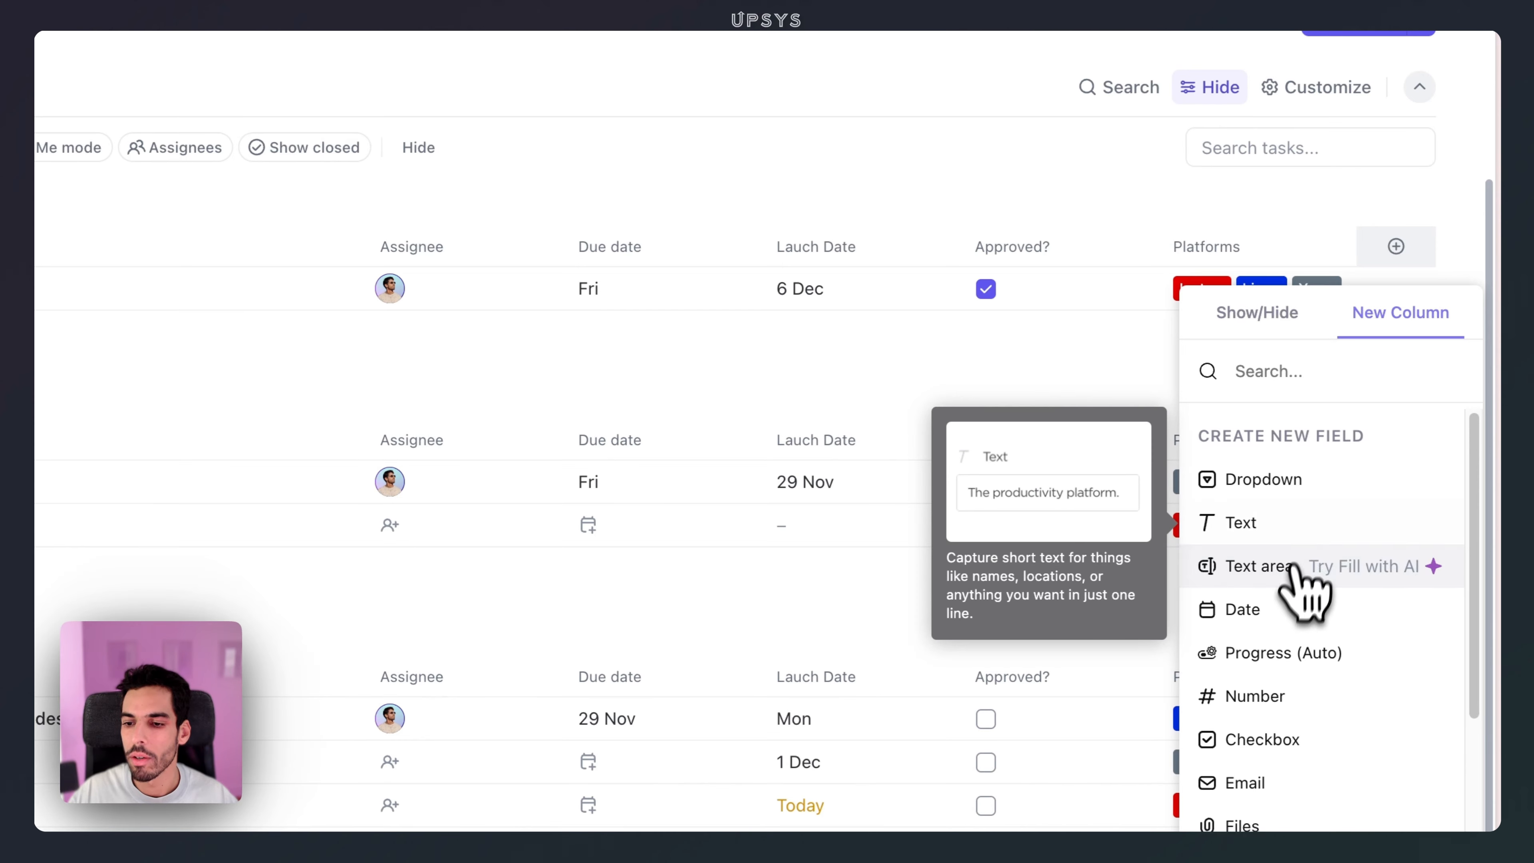
pyautogui.scroll(-2, 1310, 519)
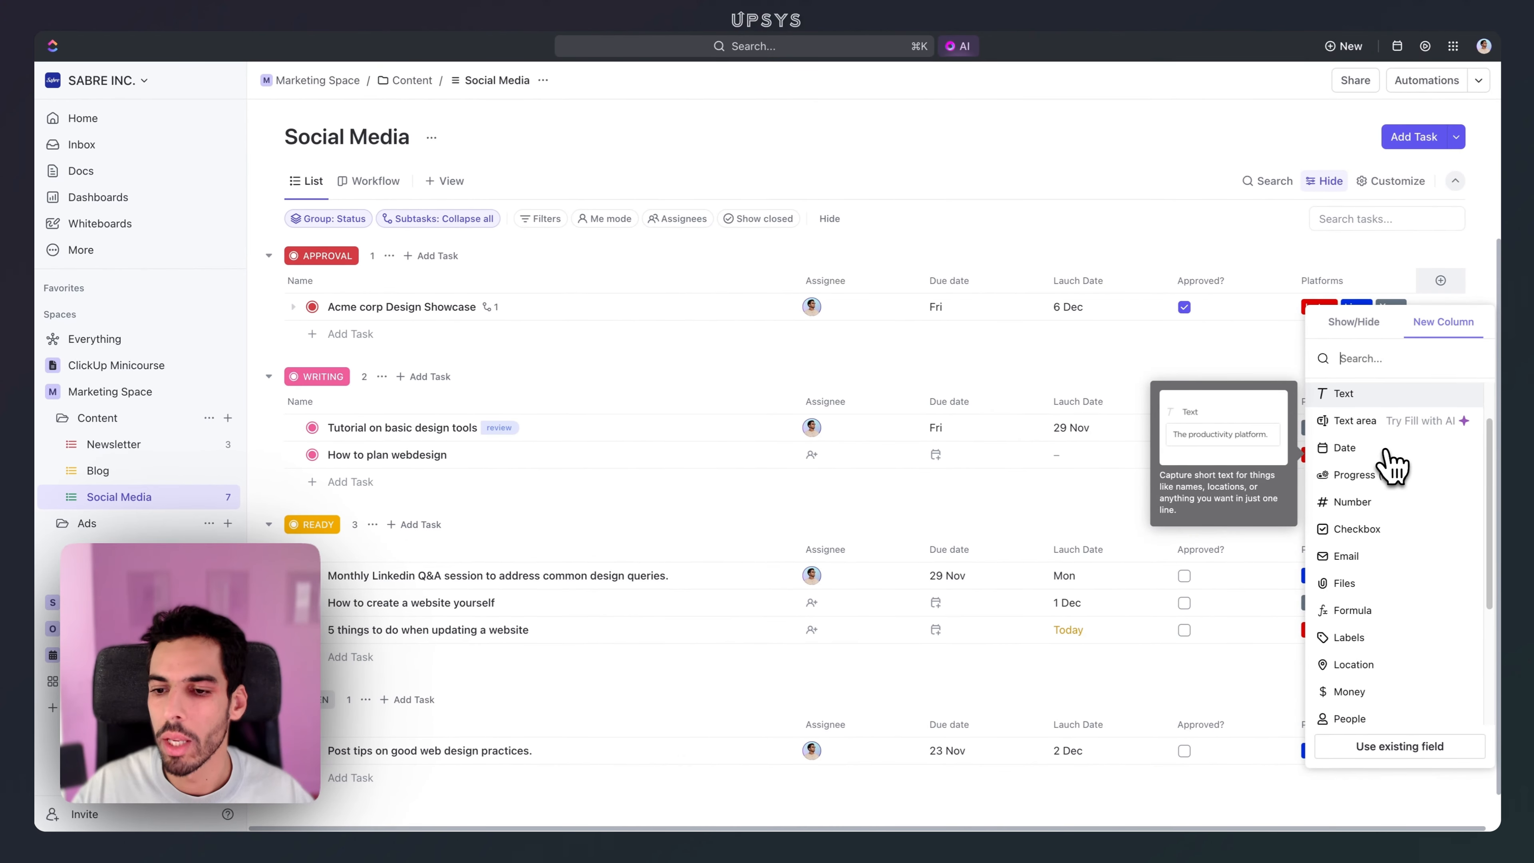
pyautogui.scroll(-3, 1393, 463)
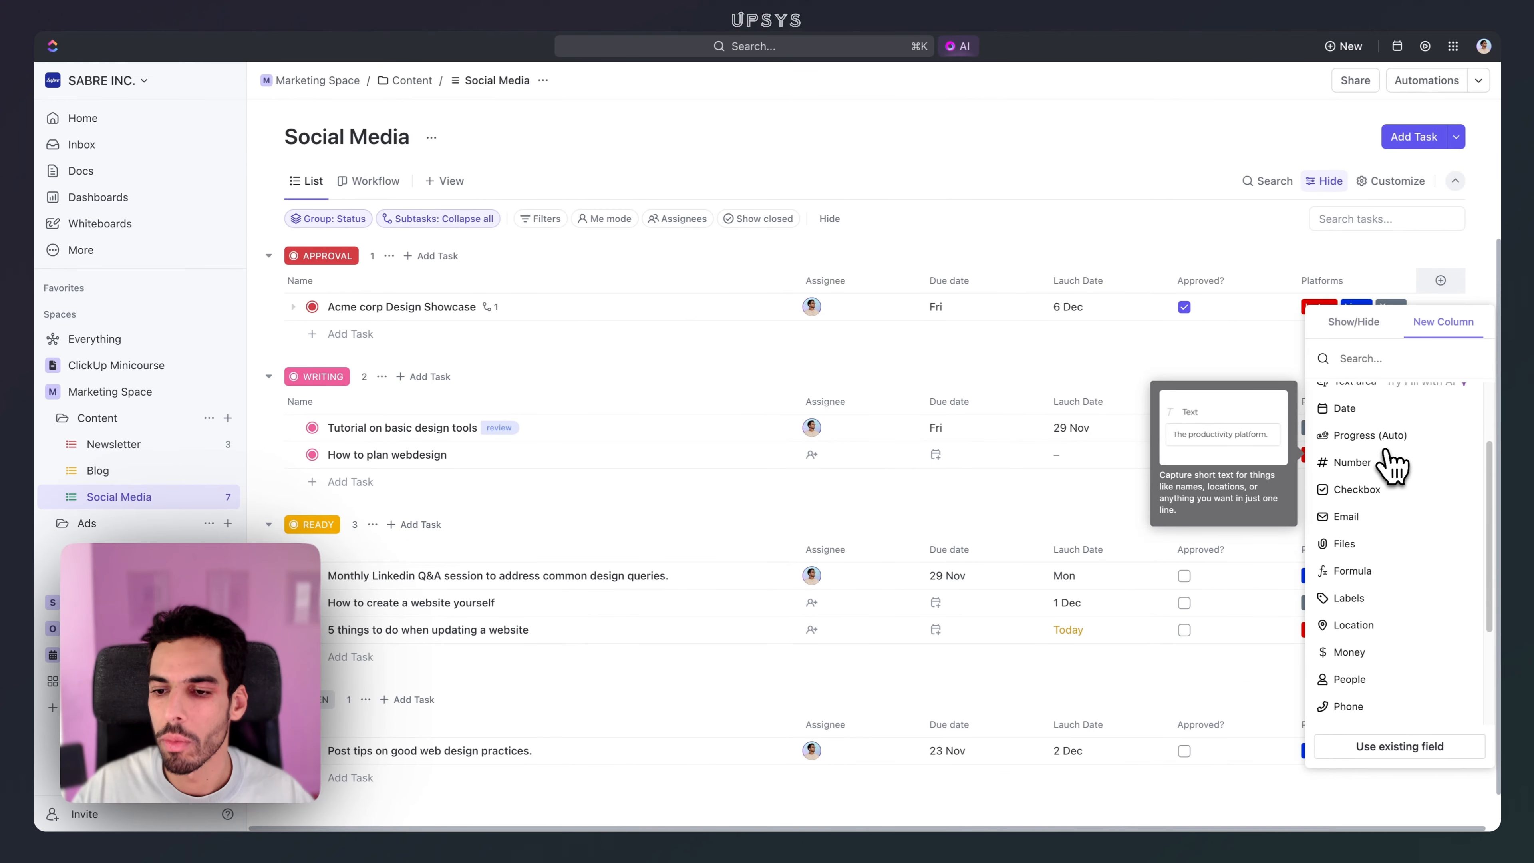
pyautogui.scroll(5, 1393, 463)
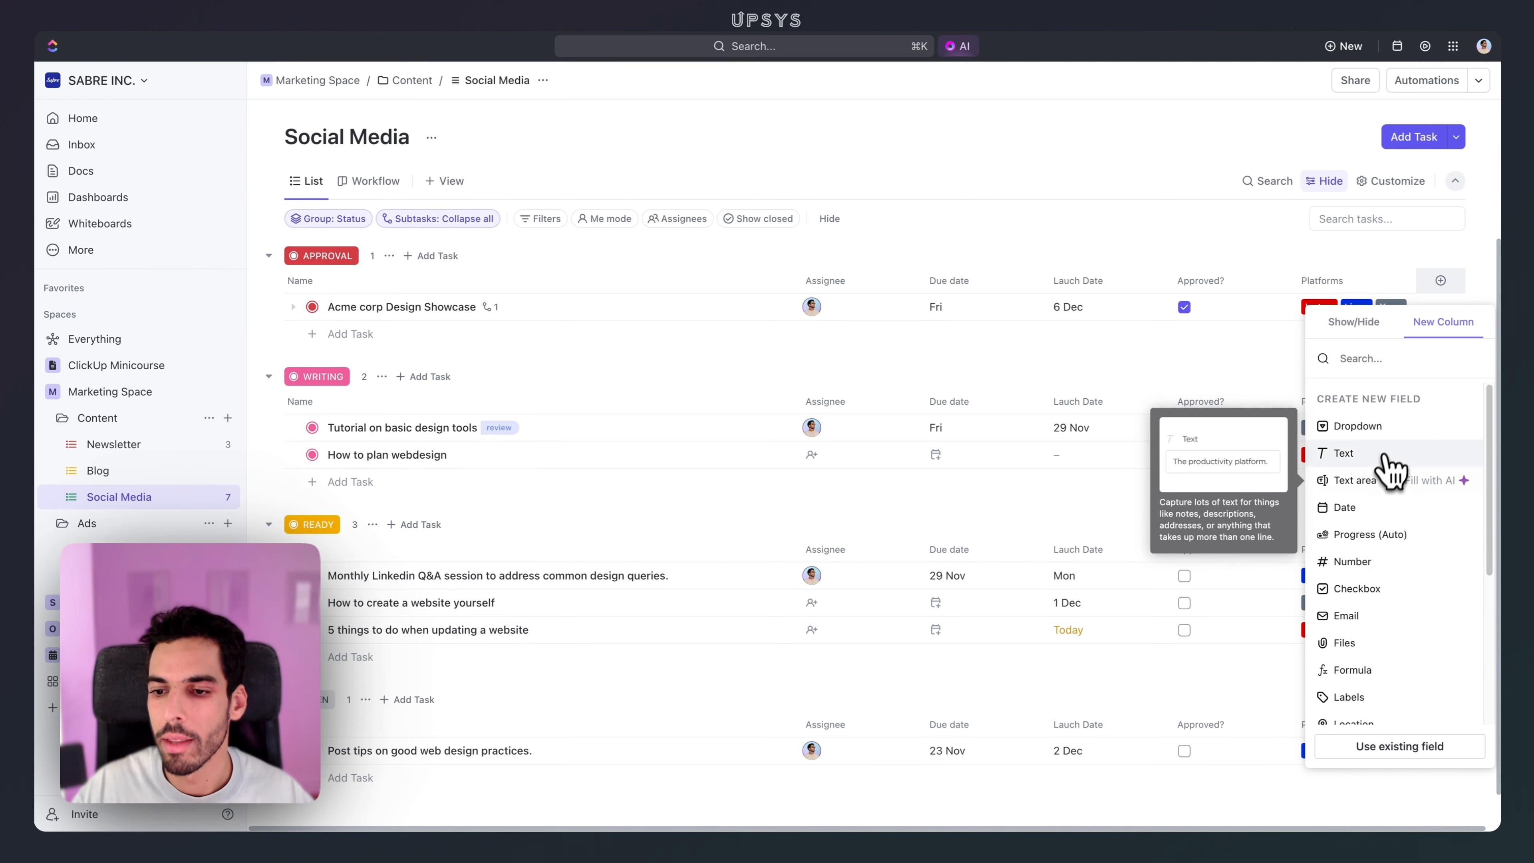
pyautogui.scroll(-2, 1384, 508)
pyautogui.scroll(-1, 1384, 510)
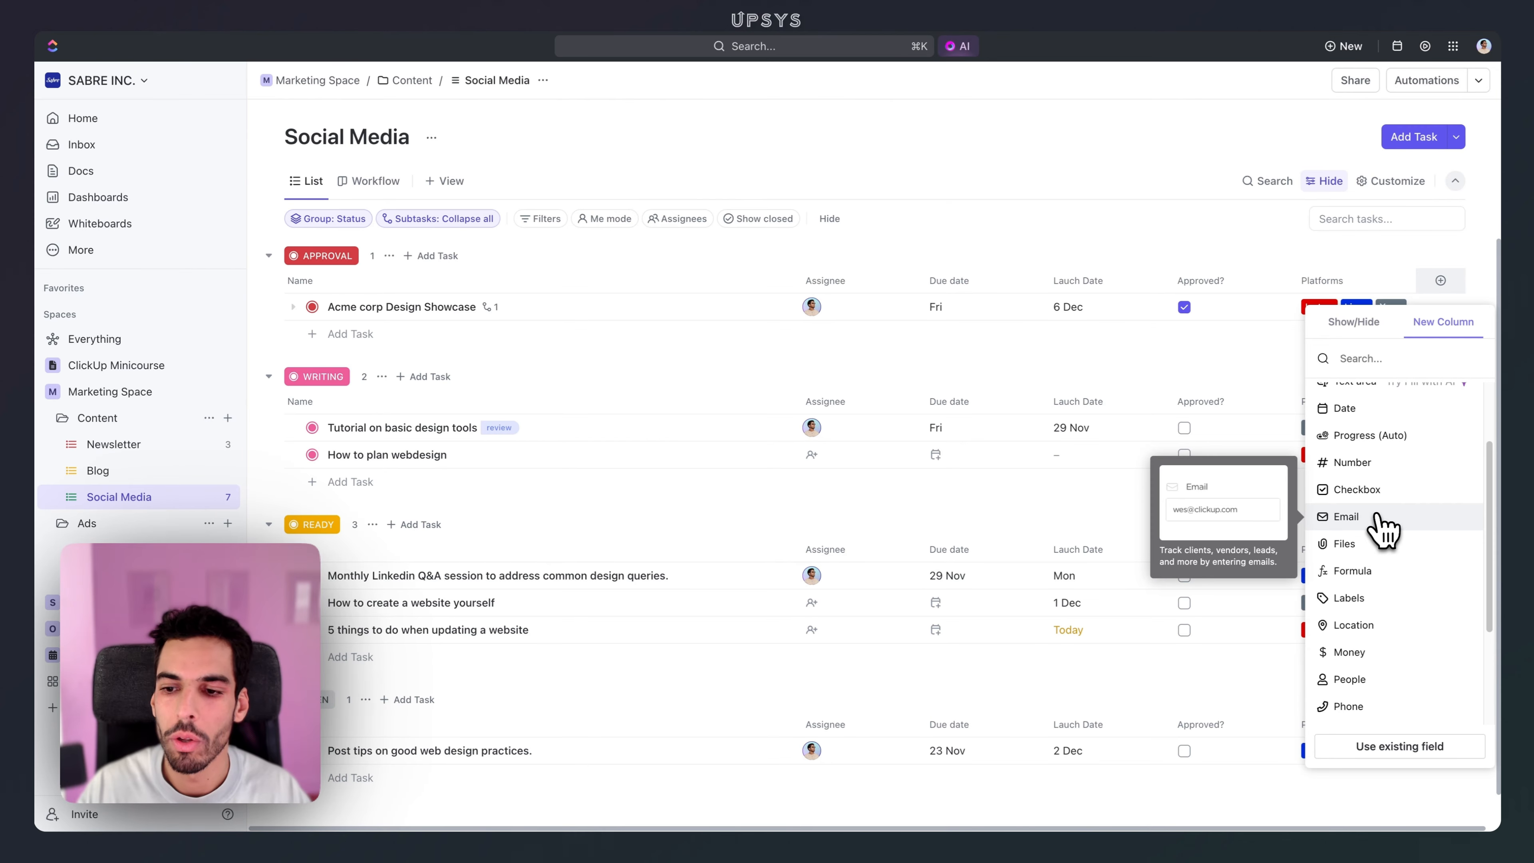
pyautogui.scroll(3, 1380, 523)
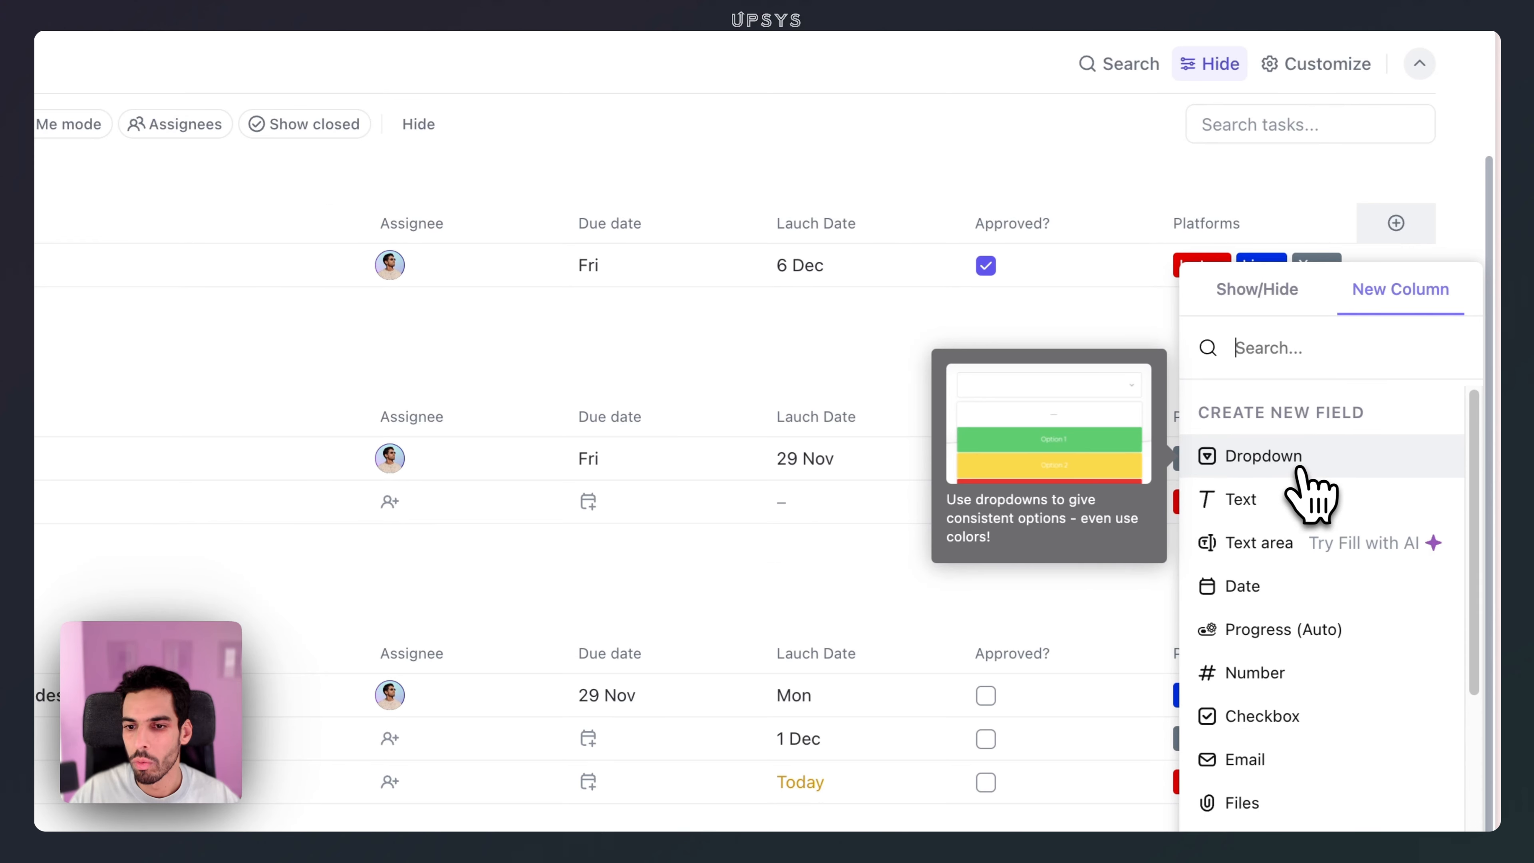
pyautogui.click(1302, 470)
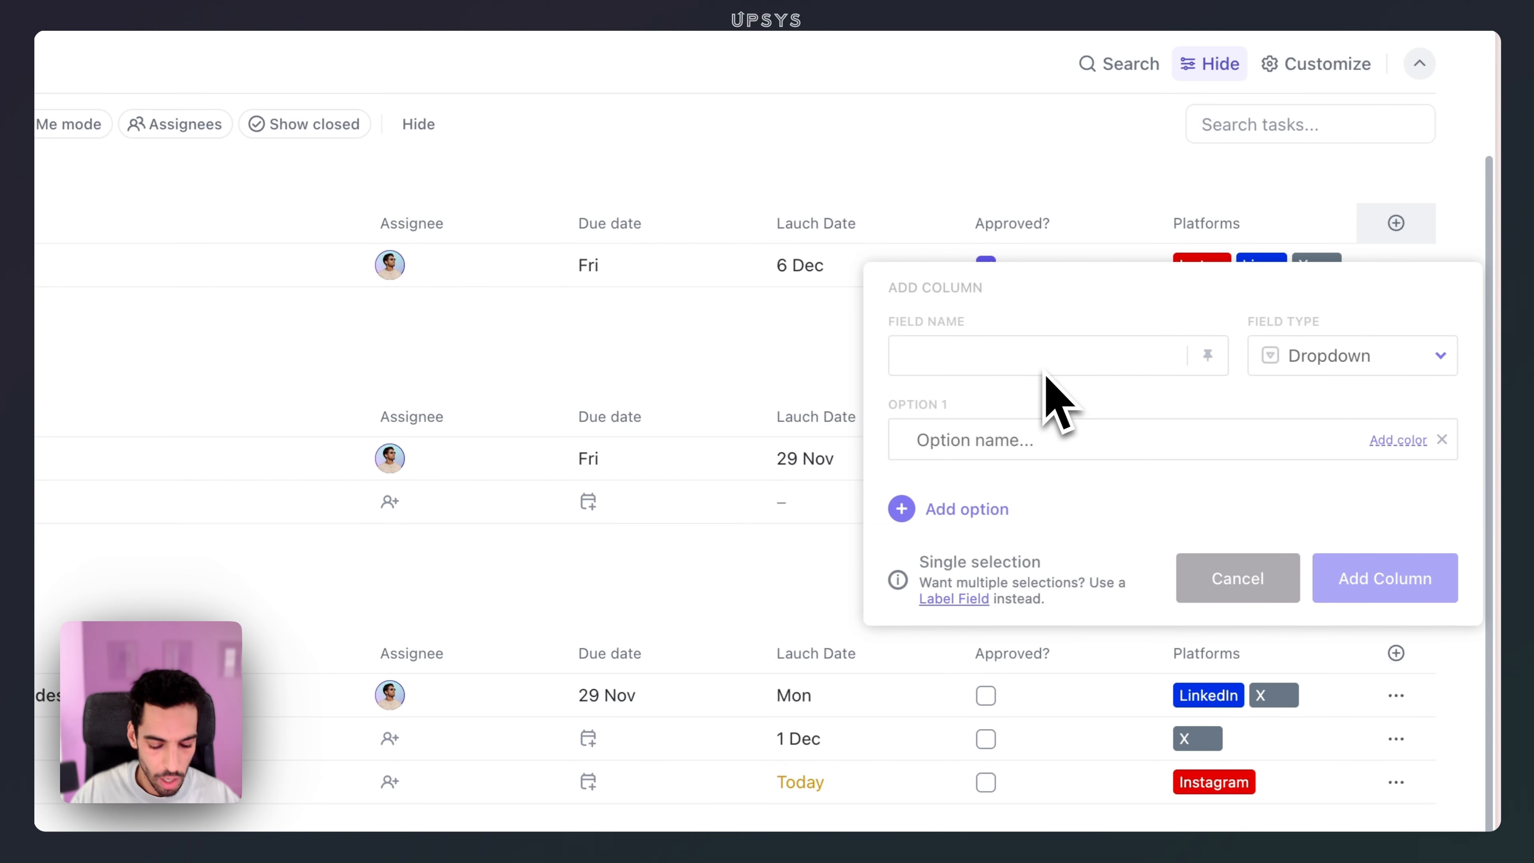
pyautogui.write('Content')
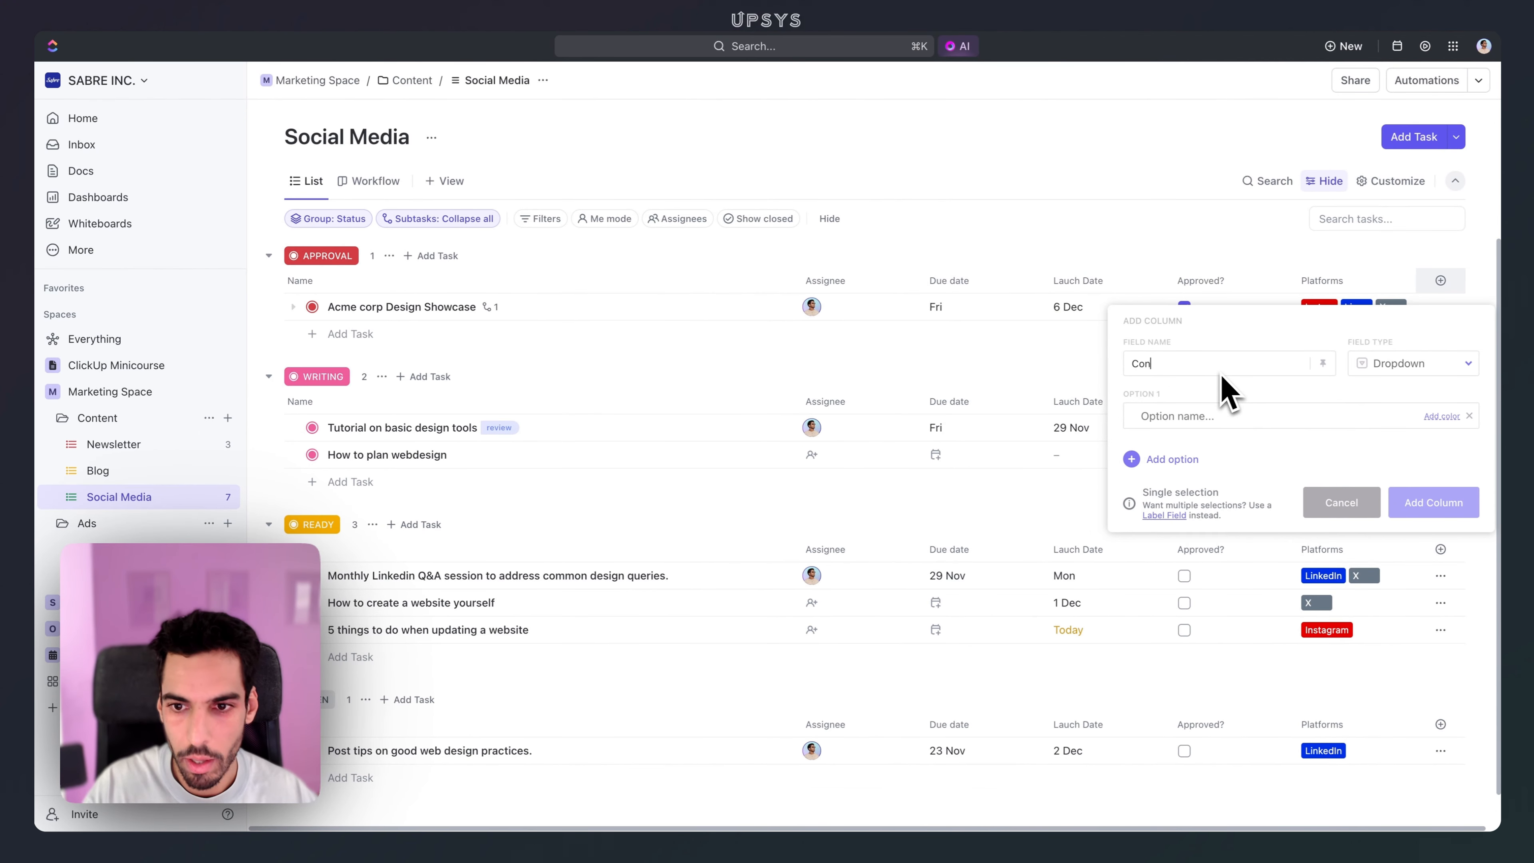
pyautogui.write(' Type')
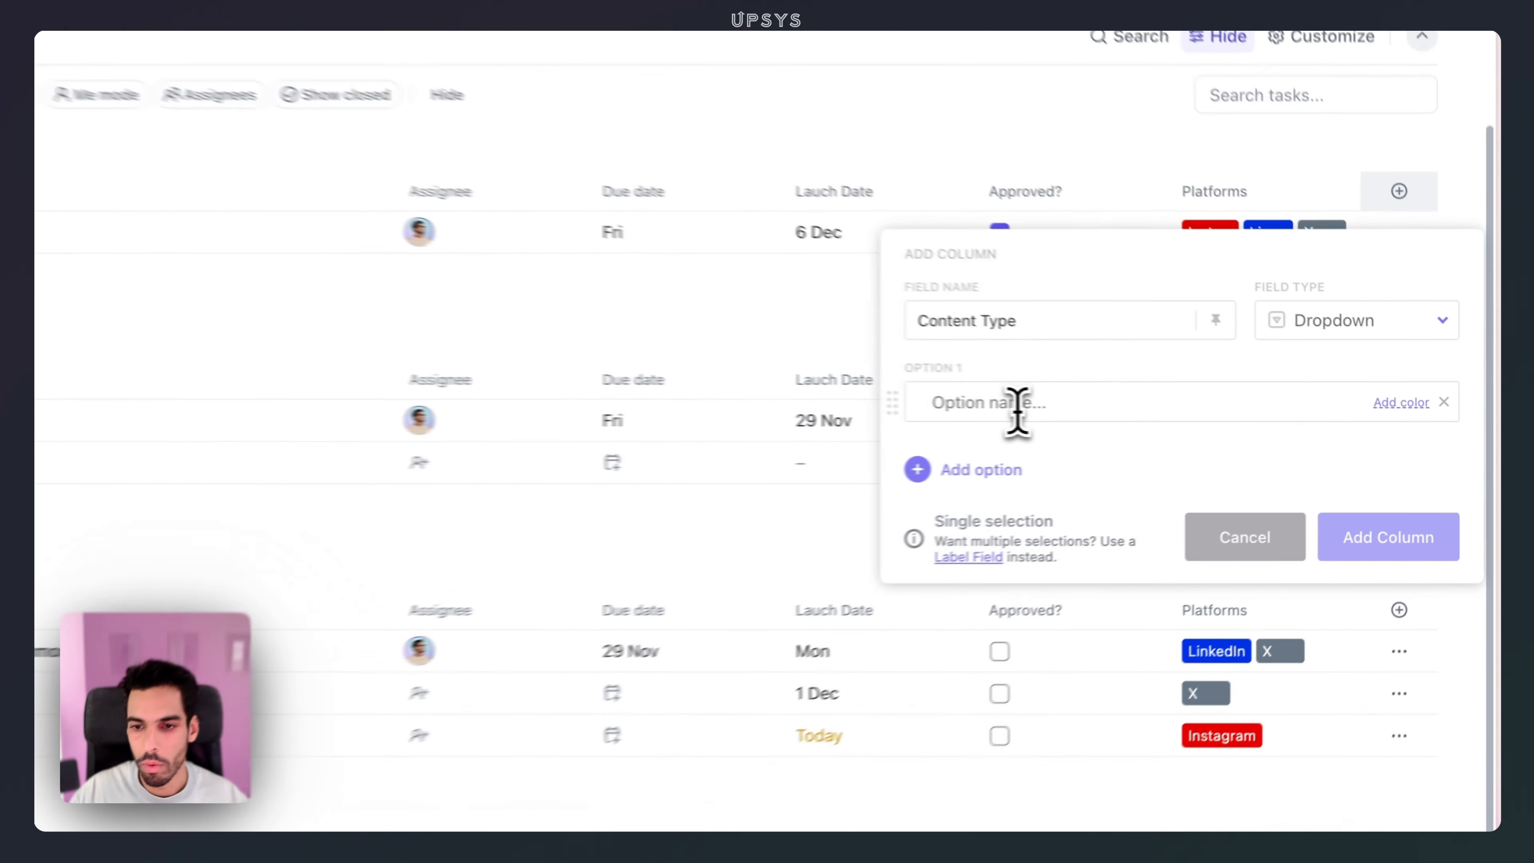
# Step: Give the Content Type dropdown the options Tutorials and Tips & Tricks and create the column
pyautogui.click(1018, 412)
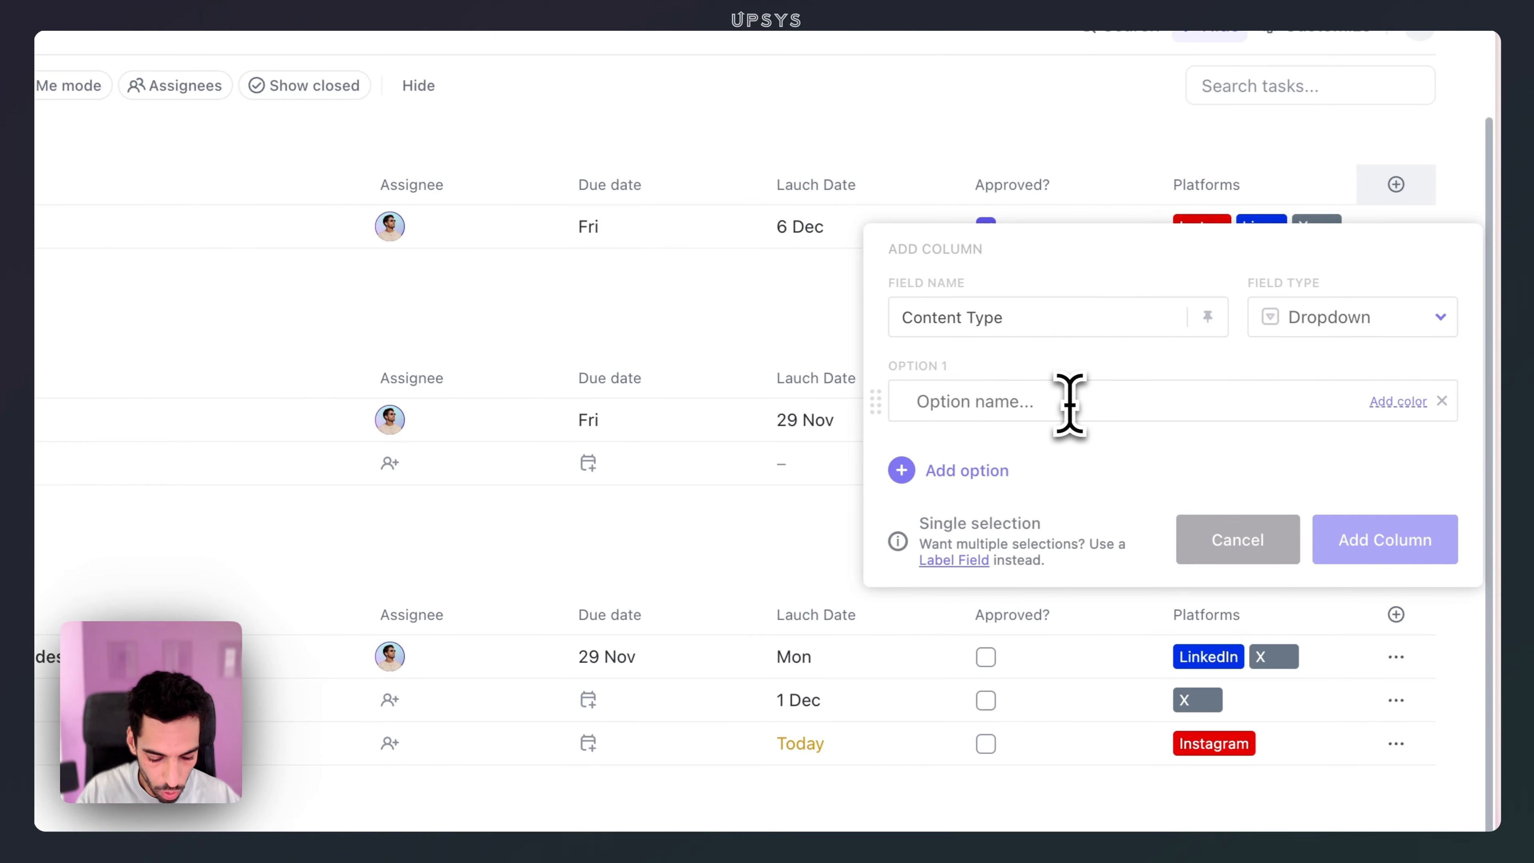
pyautogui.write('Tutorials')
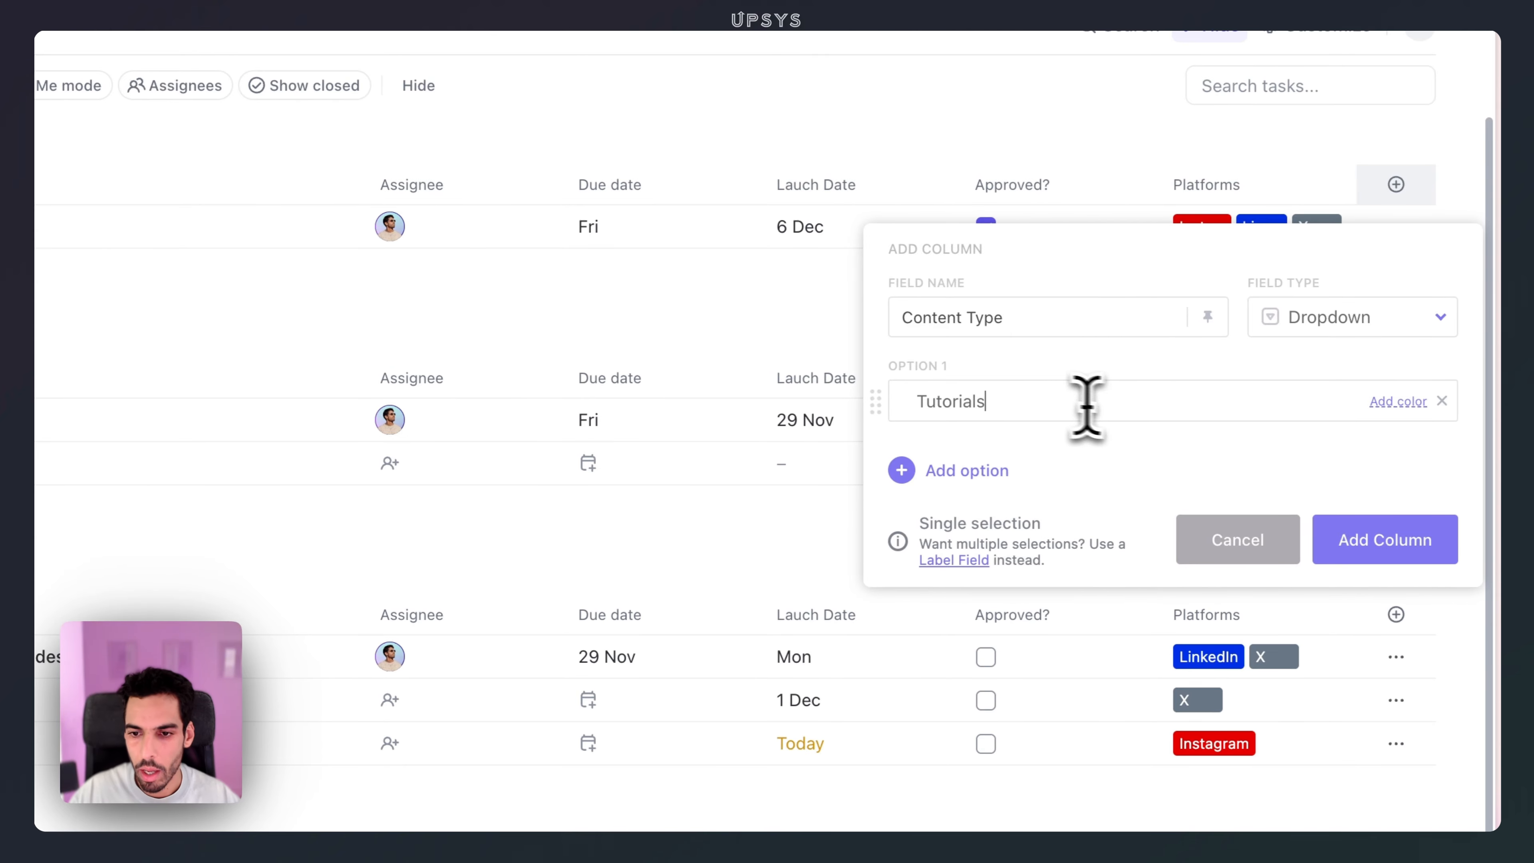
pyautogui.click(1006, 471)
pyautogui.write('Tips & ')
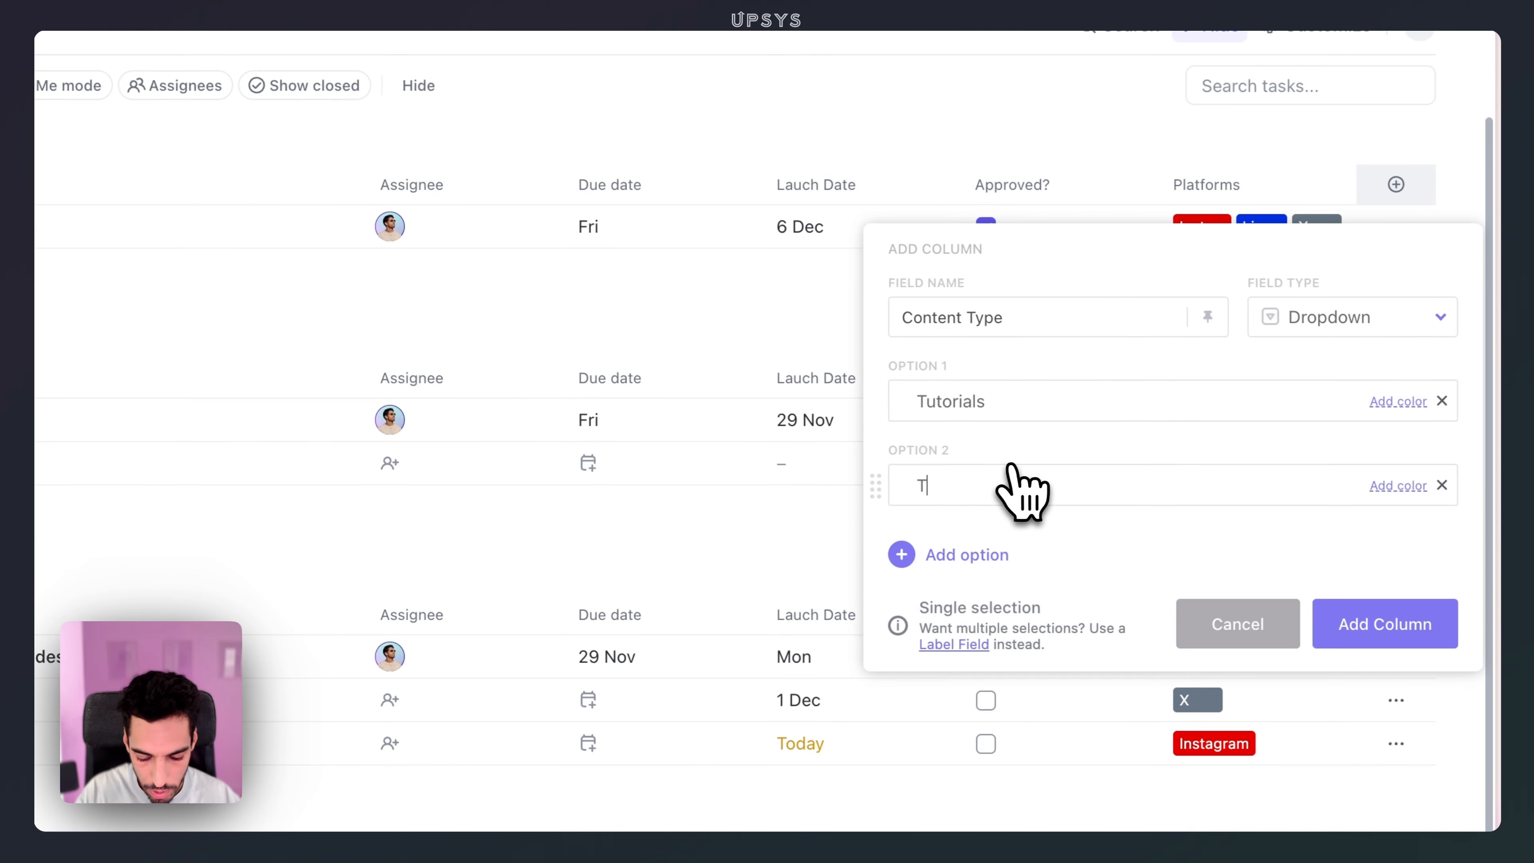
pyautogui.write('Tricks')
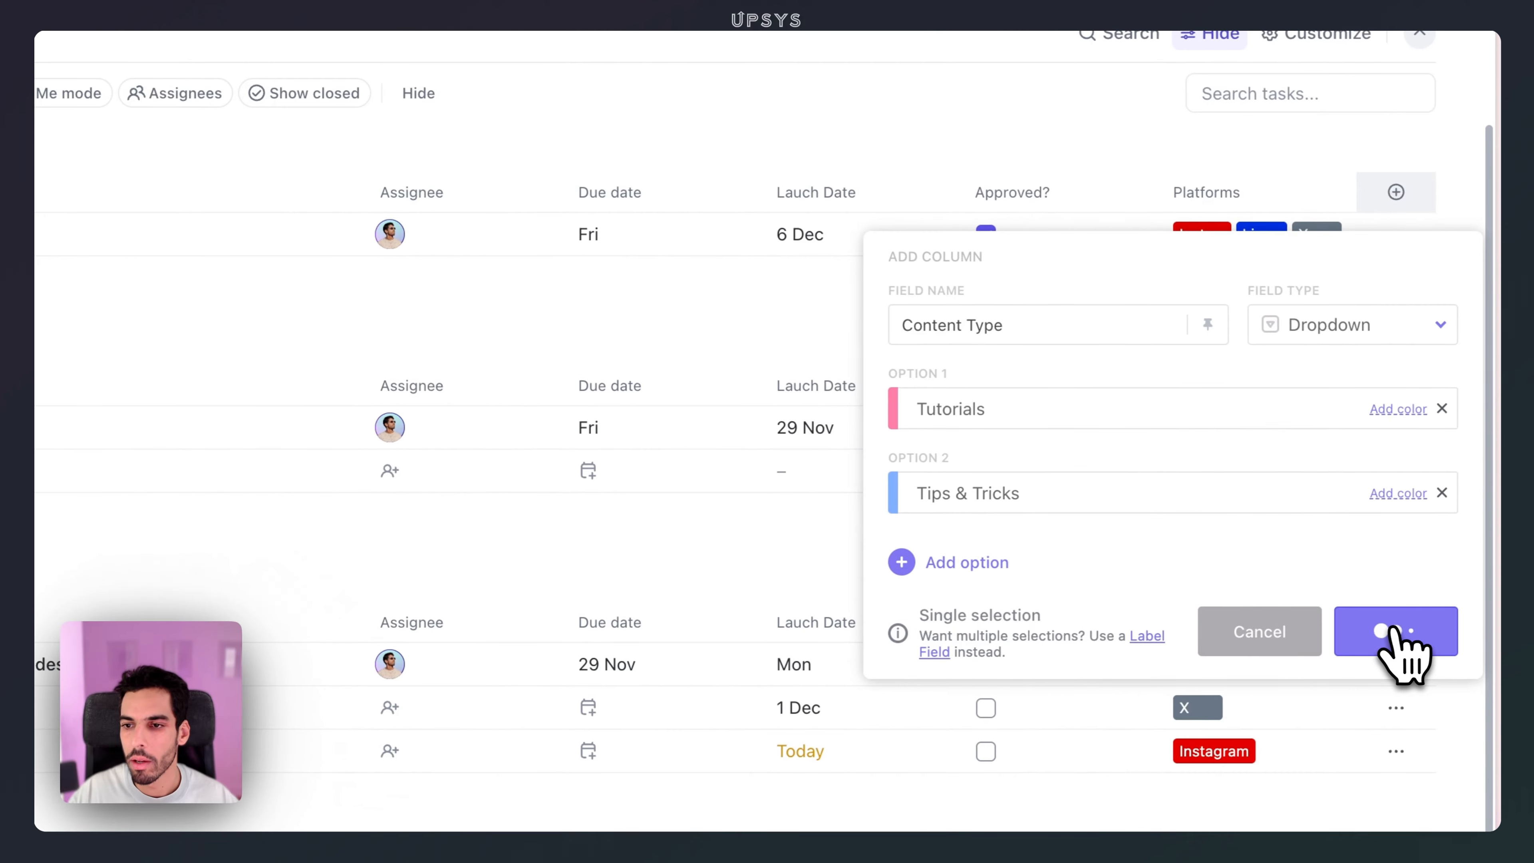
pyautogui.click(1389, 631)
# Step: Set Content Type to a new Client Showcase option for Acme corp Design Showcase and to Tutorials for both tasks in Writing
pyautogui.click(1211, 249)
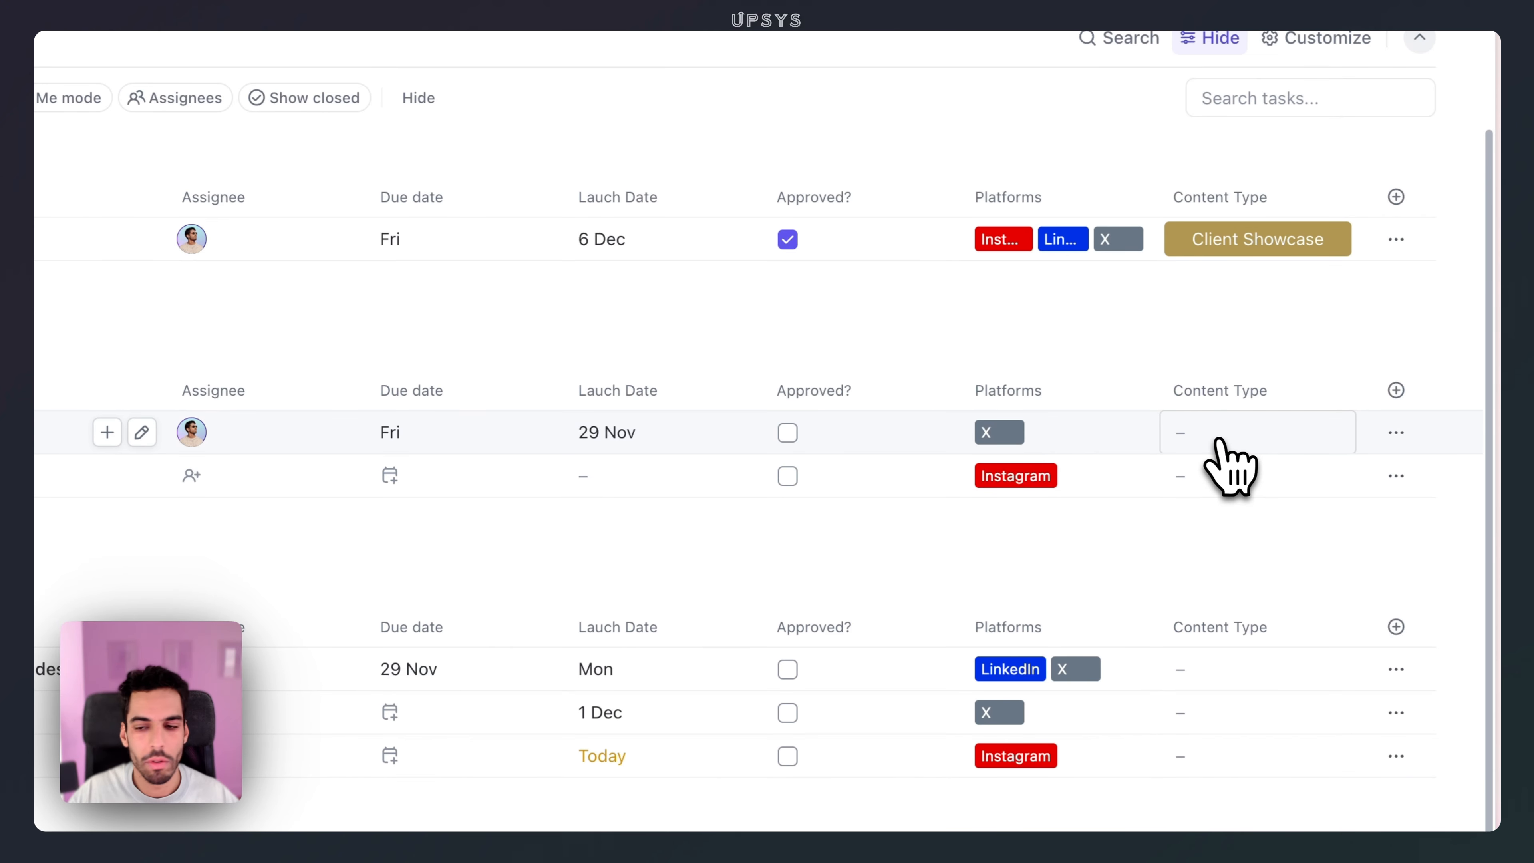
pyautogui.click(1218, 443)
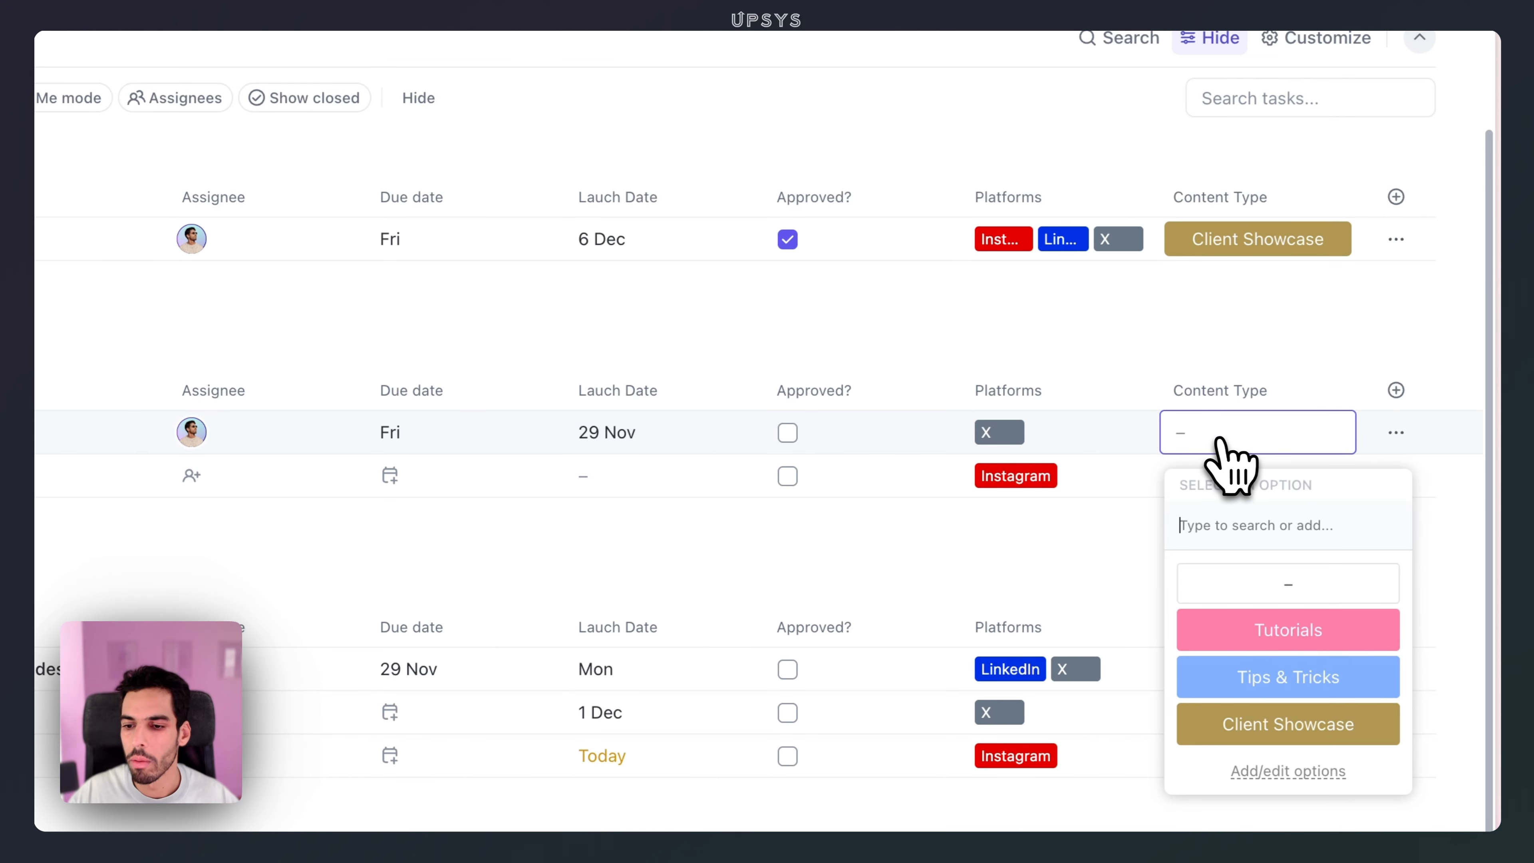
pyautogui.click(1267, 631)
pyautogui.scroll(-1, 1223, 462)
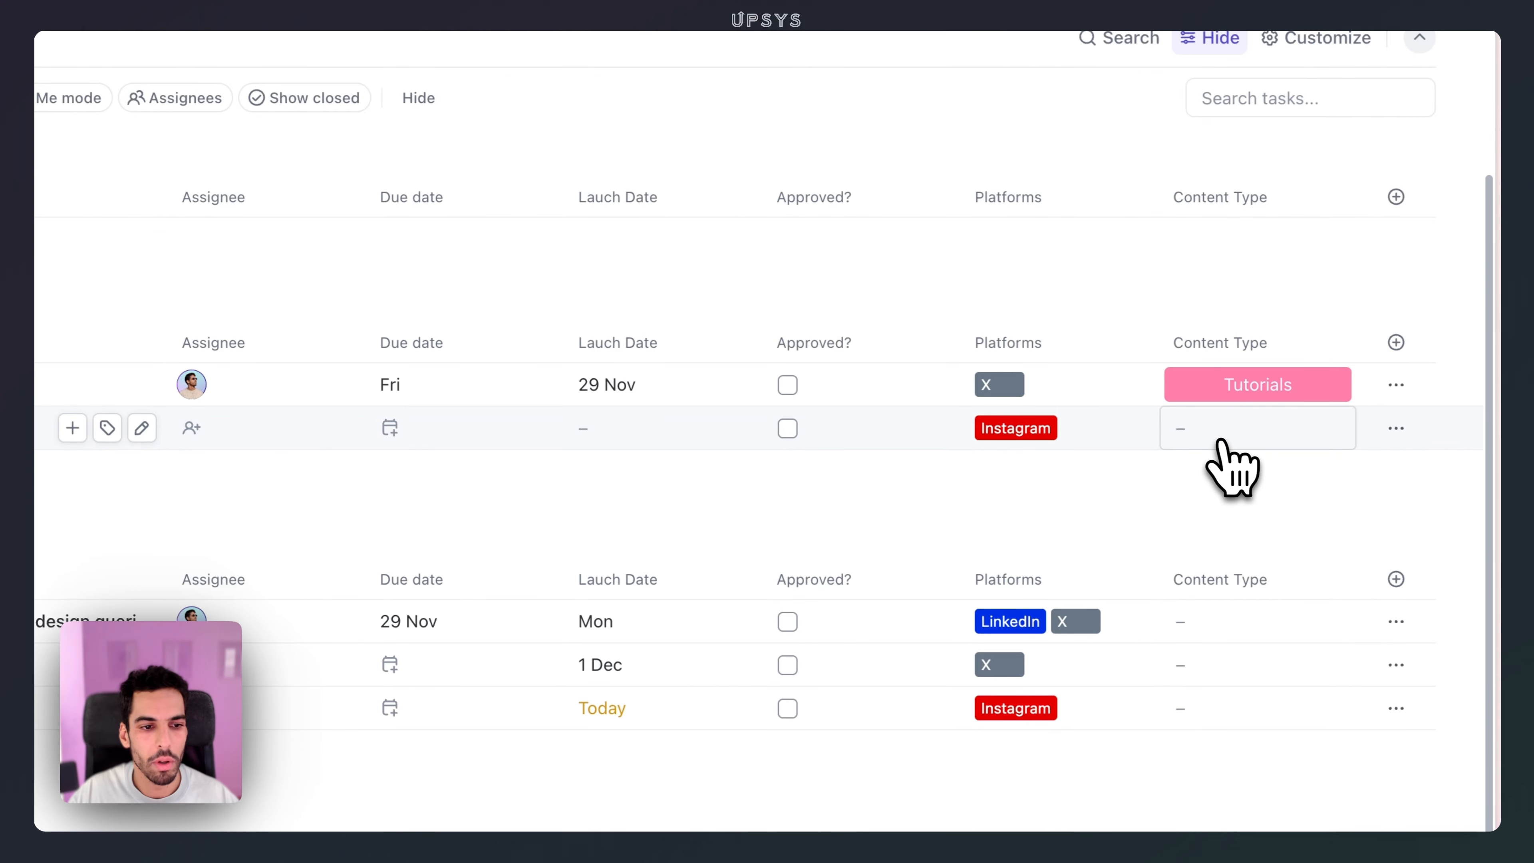
pyautogui.click(1221, 441)
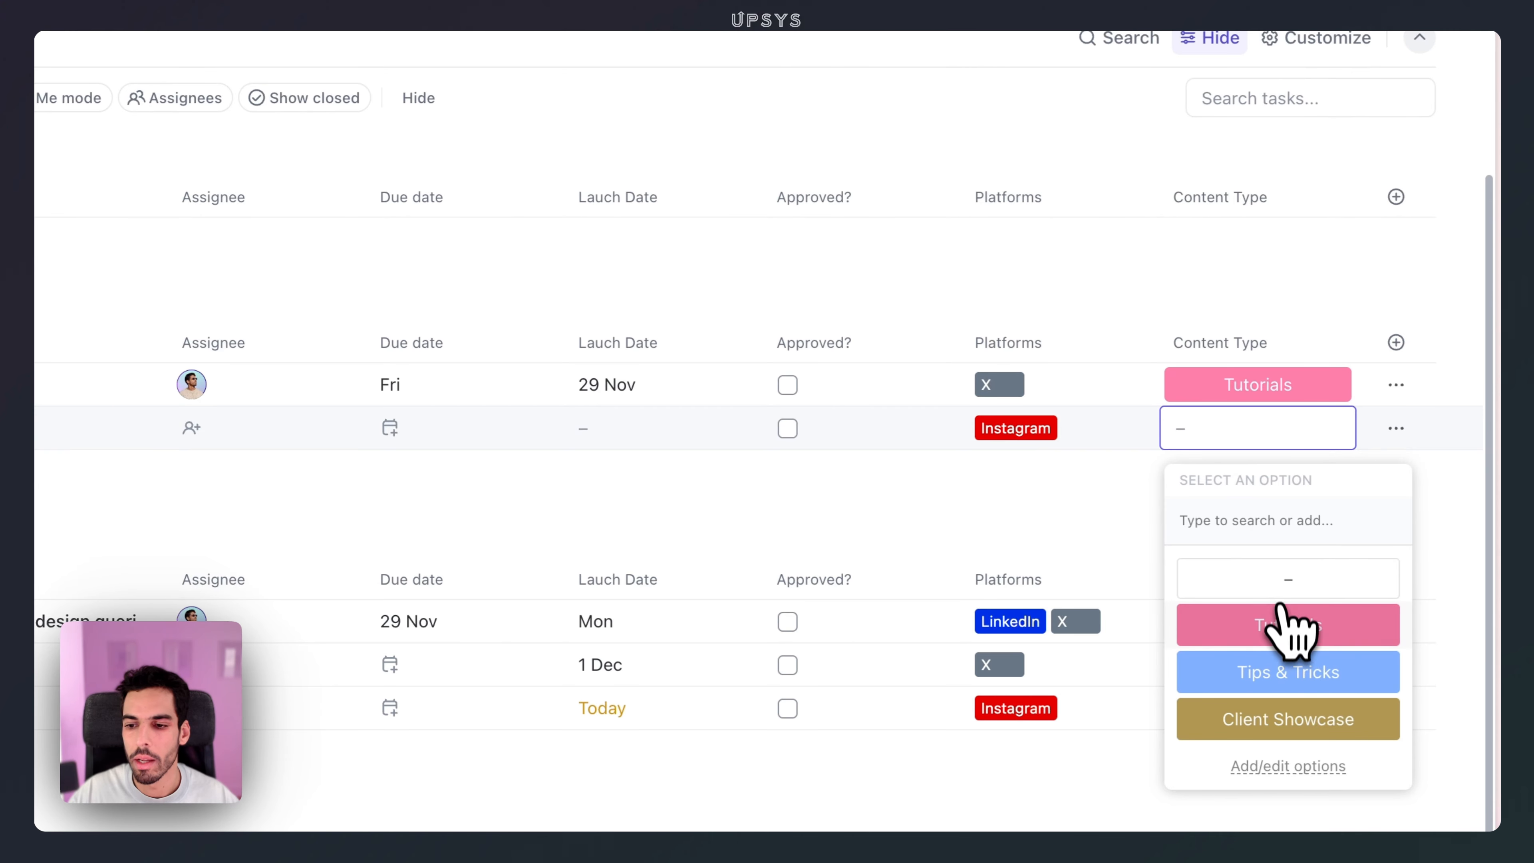
pyautogui.click(1287, 622)
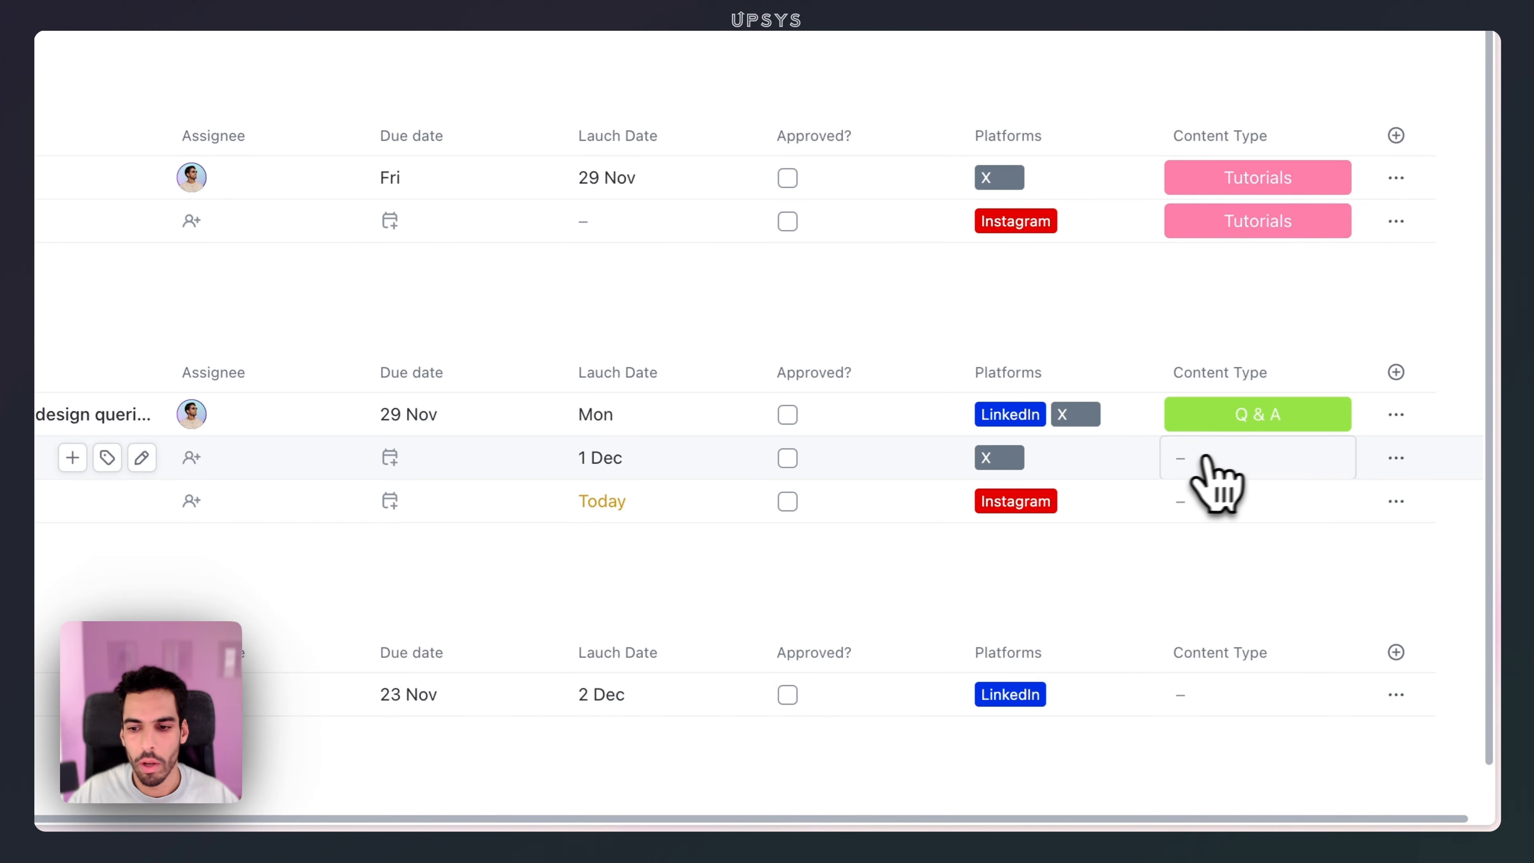
# Step: Set Content Type to Tutorials for How to create a website yourself and to Tips & Tricks for the website-updating and web design tips tasks
pyautogui.click(1215, 459)
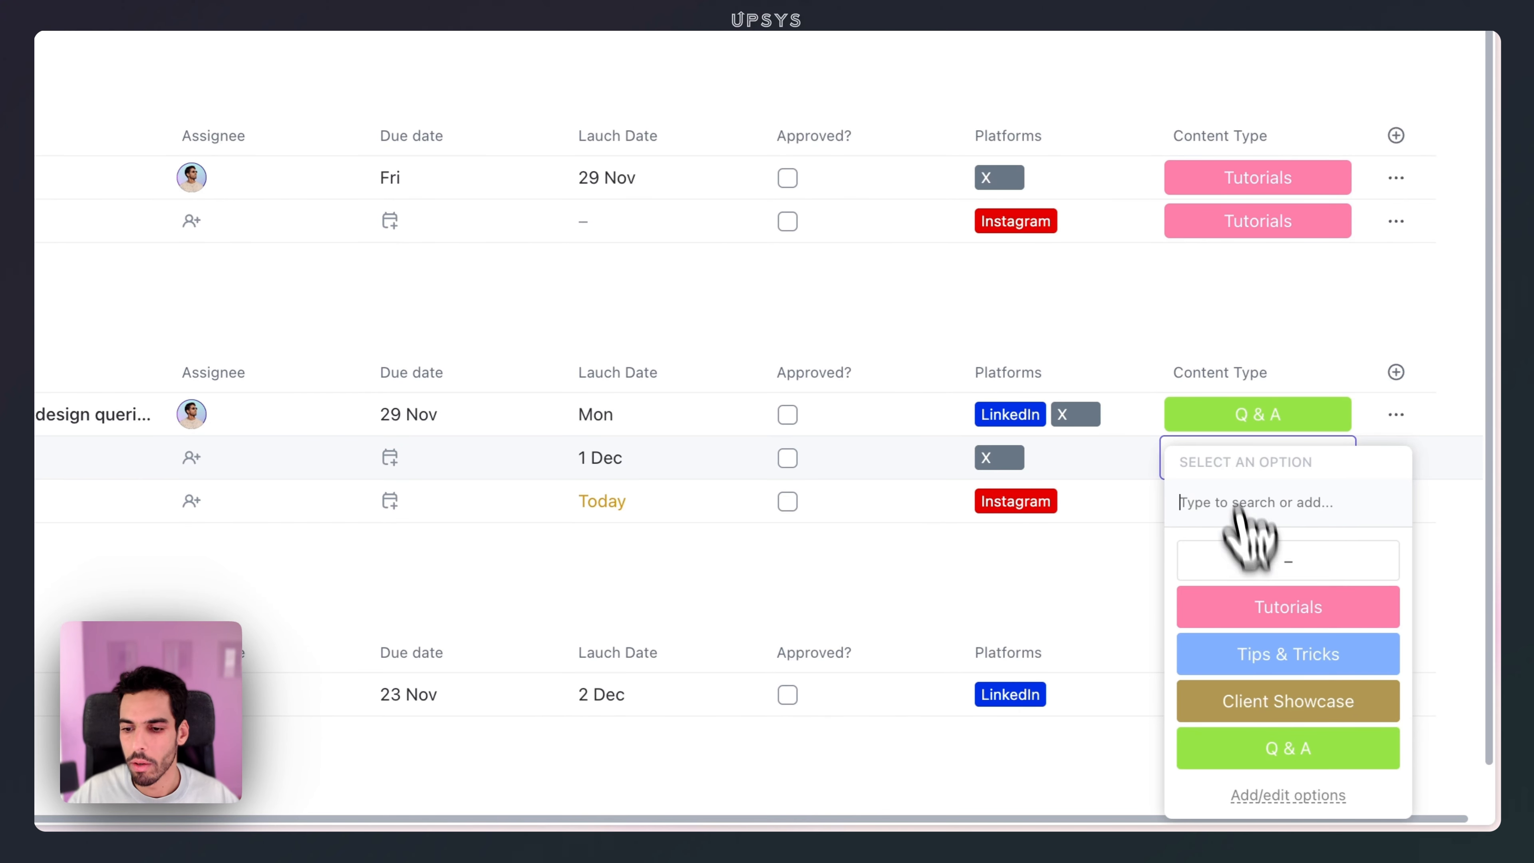
pyautogui.click(1259, 607)
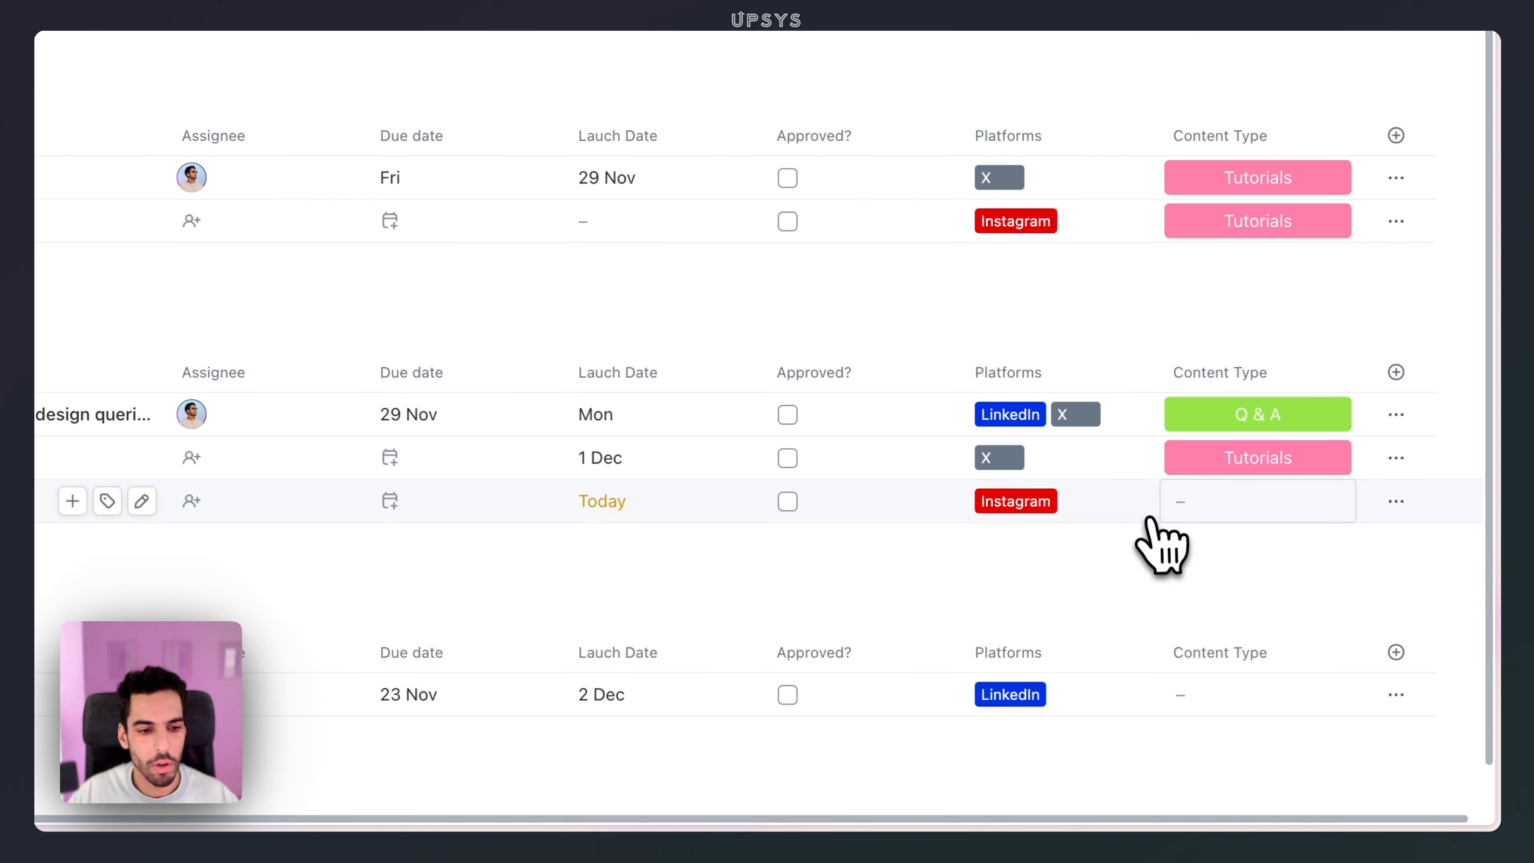
pyautogui.click(1241, 517)
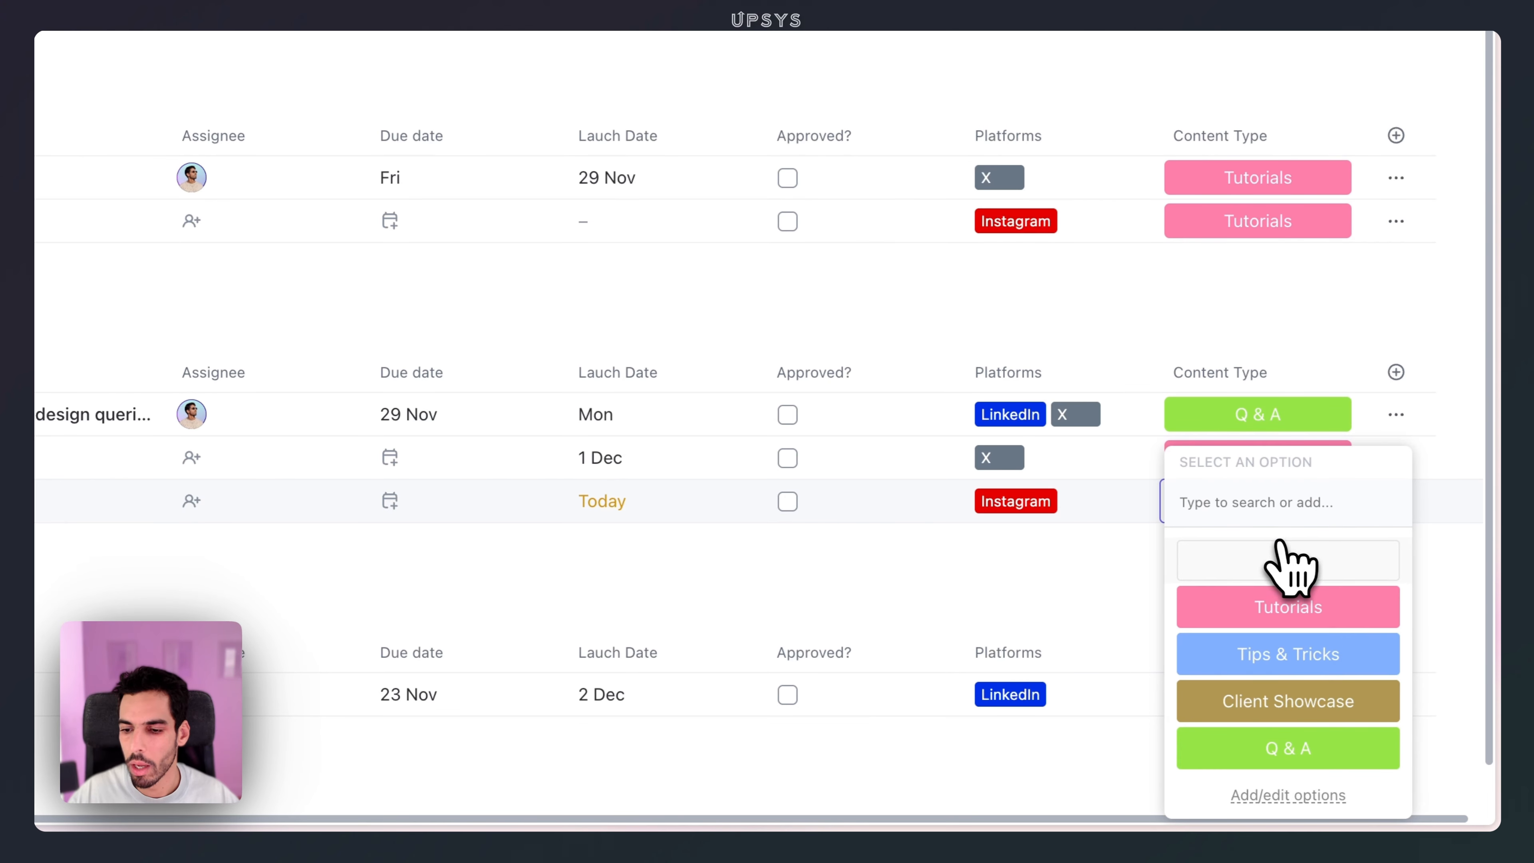
pyautogui.click(1294, 664)
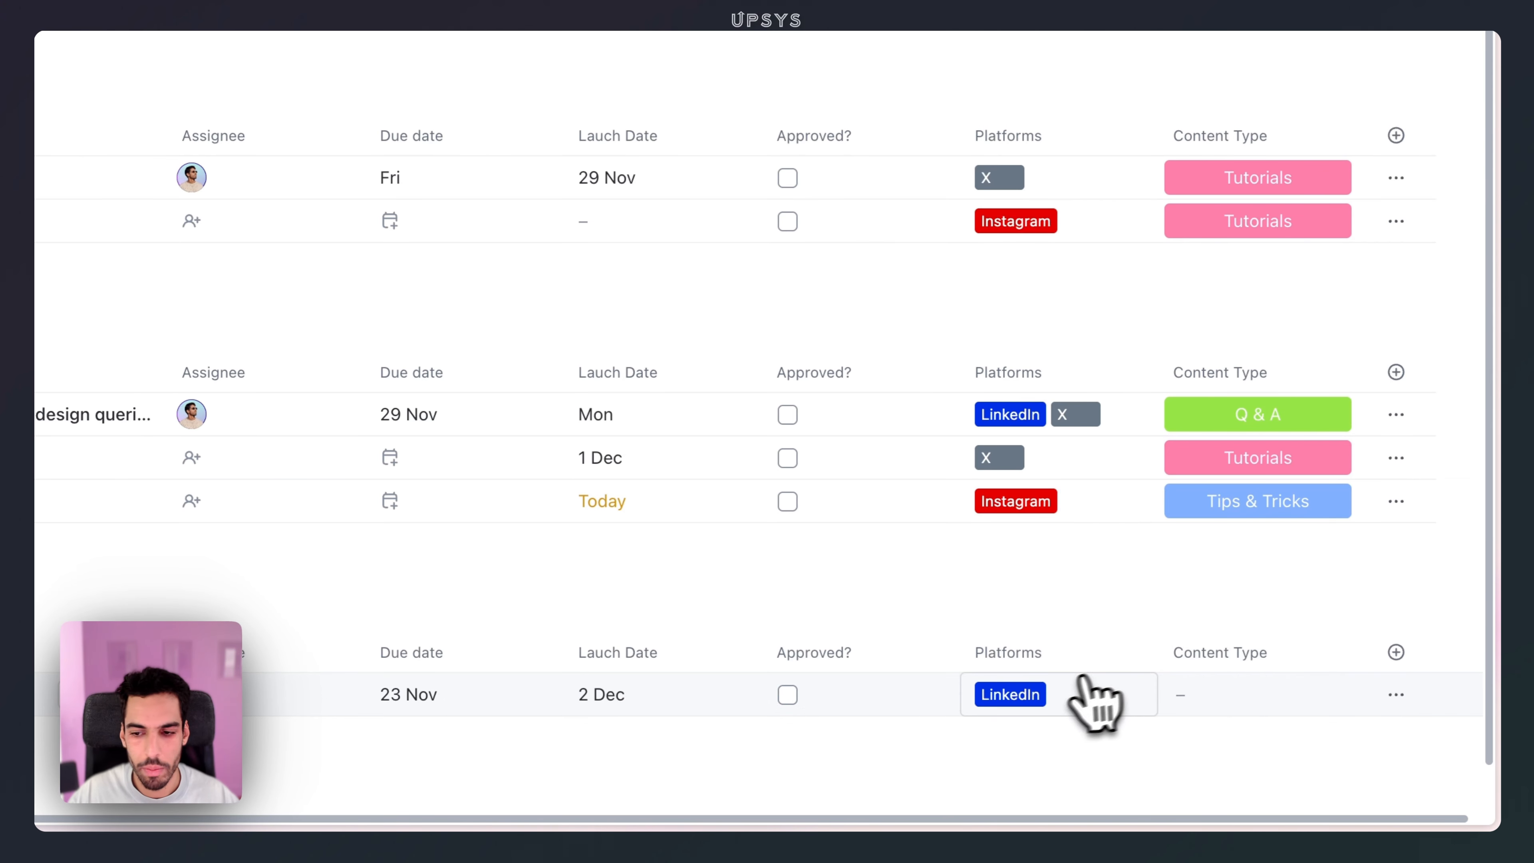
pyautogui.click(1259, 706)
pyautogui.click(1298, 656)
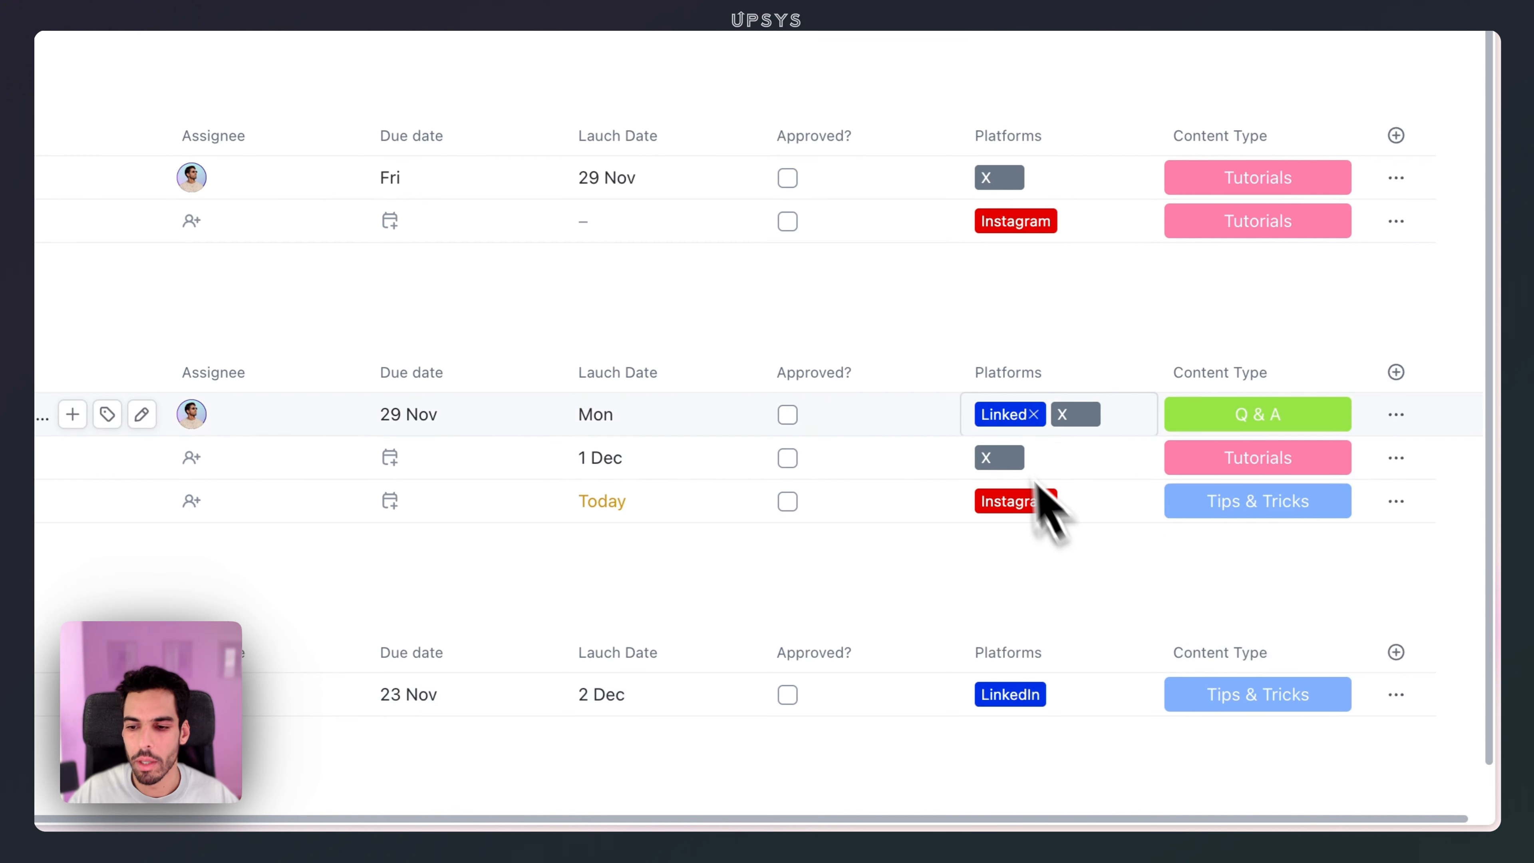
pyautogui.scroll(5, 1208, 393)
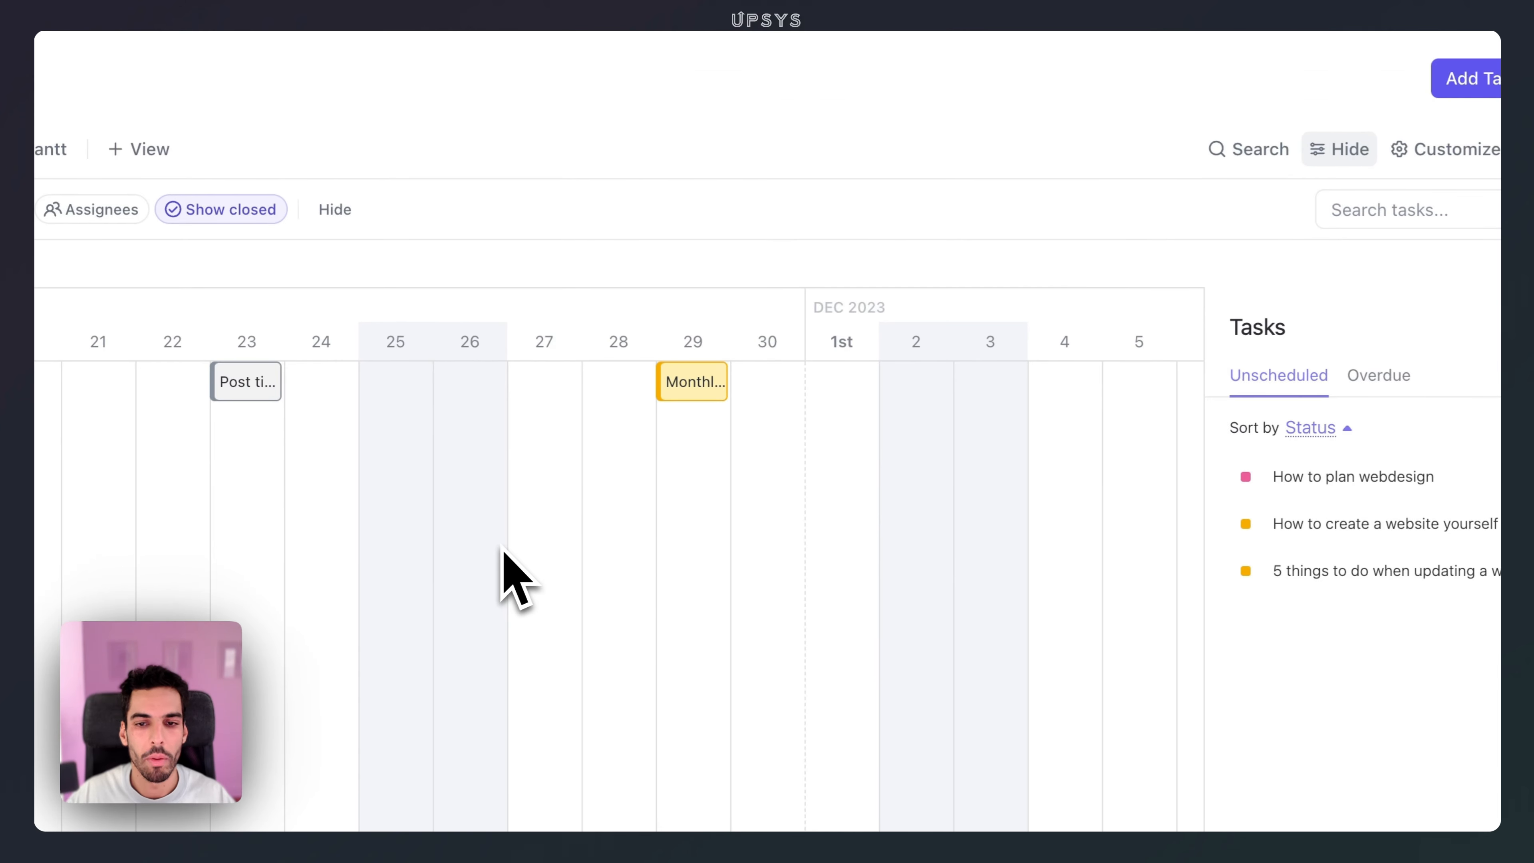
# Step: Hide weekends in the Timeline view of the Social Media list
pyautogui.click(1441, 151)
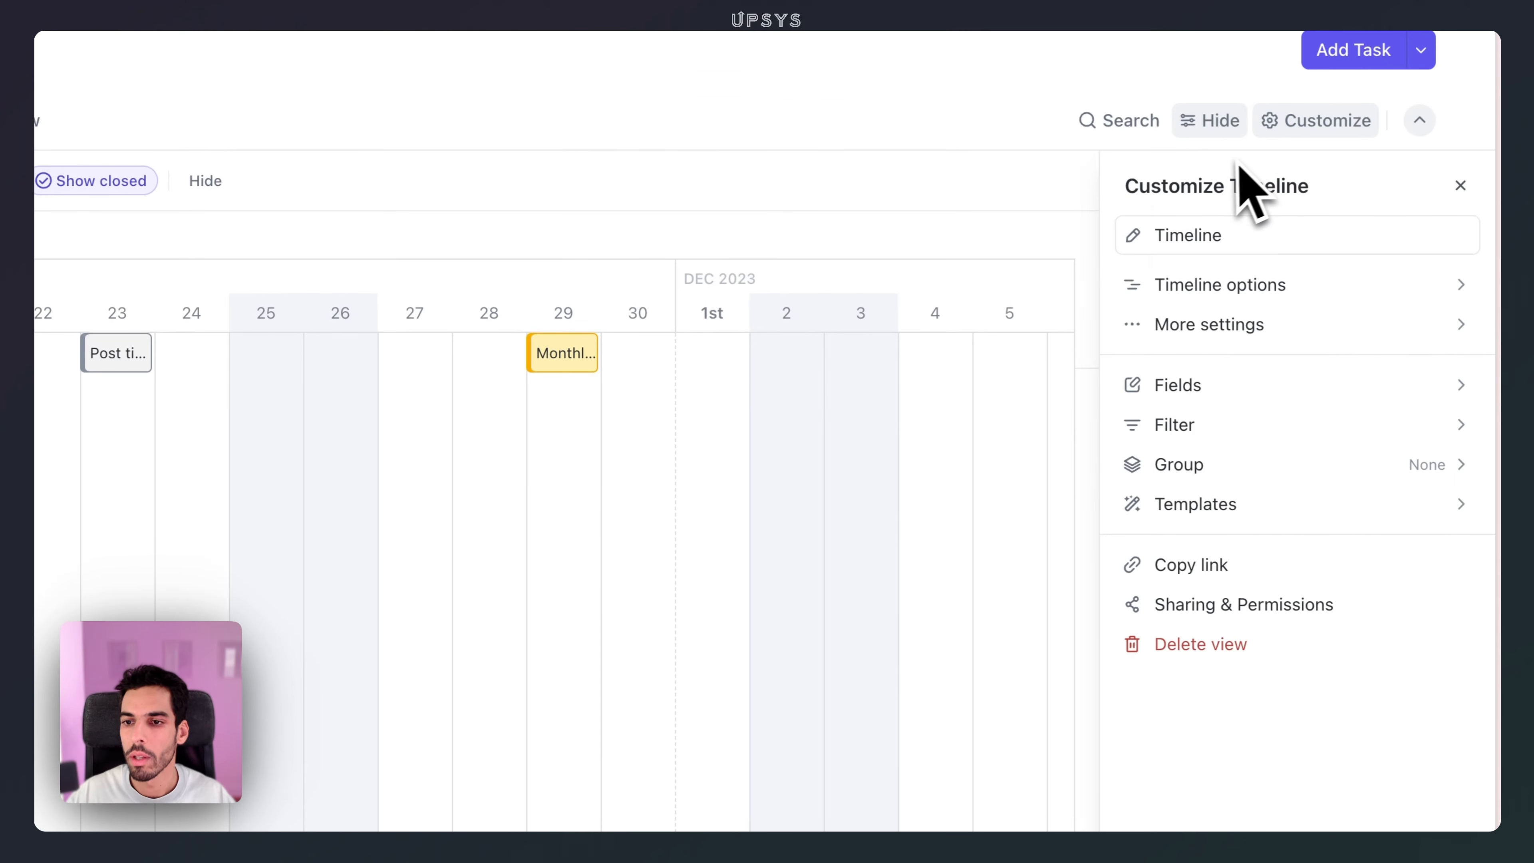
pyautogui.click(1223, 285)
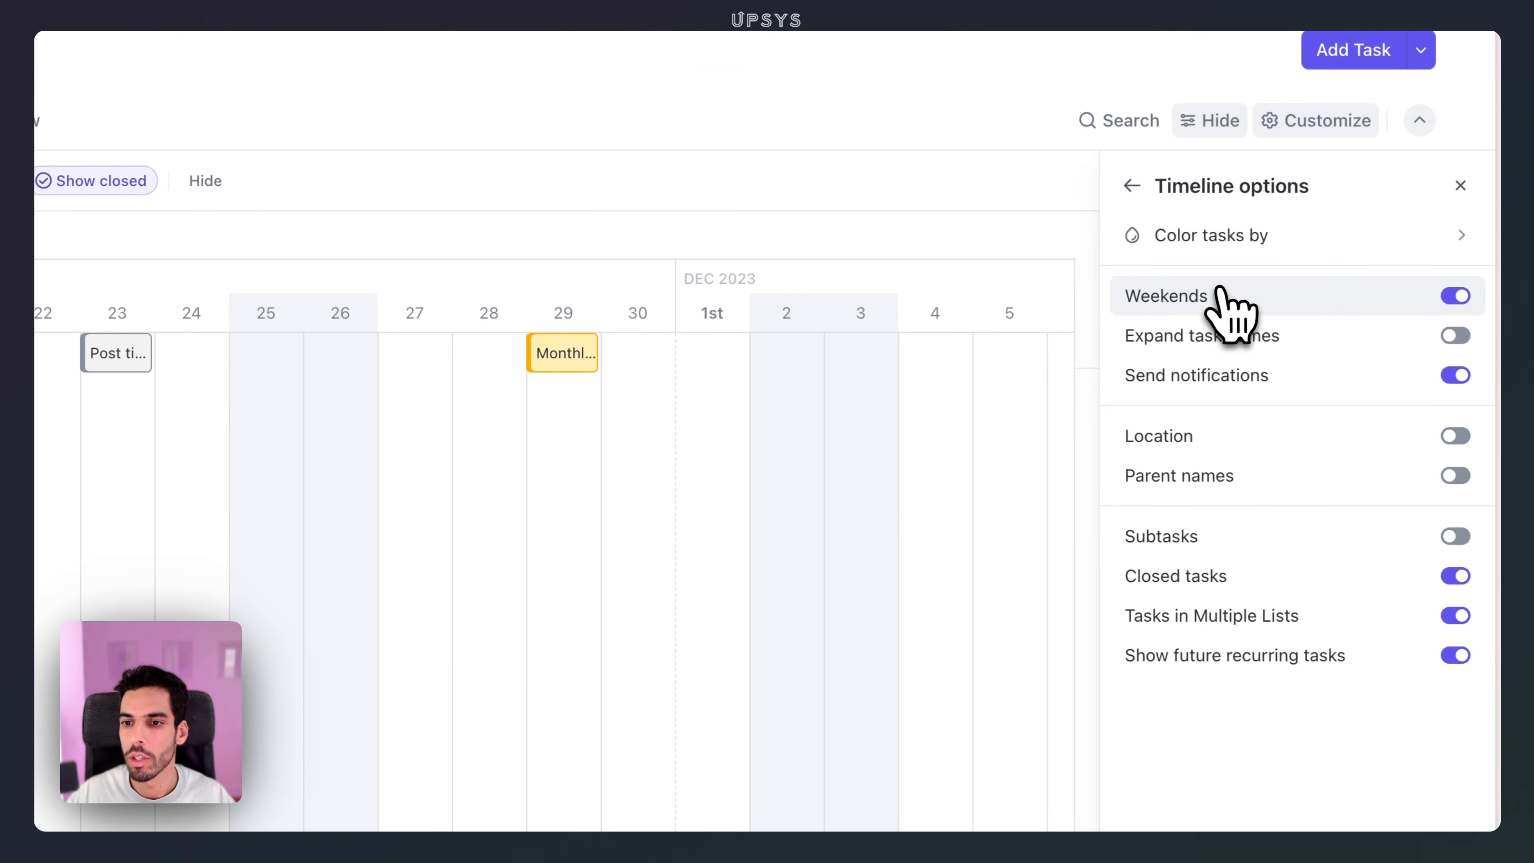
pyautogui.click(1225, 303)
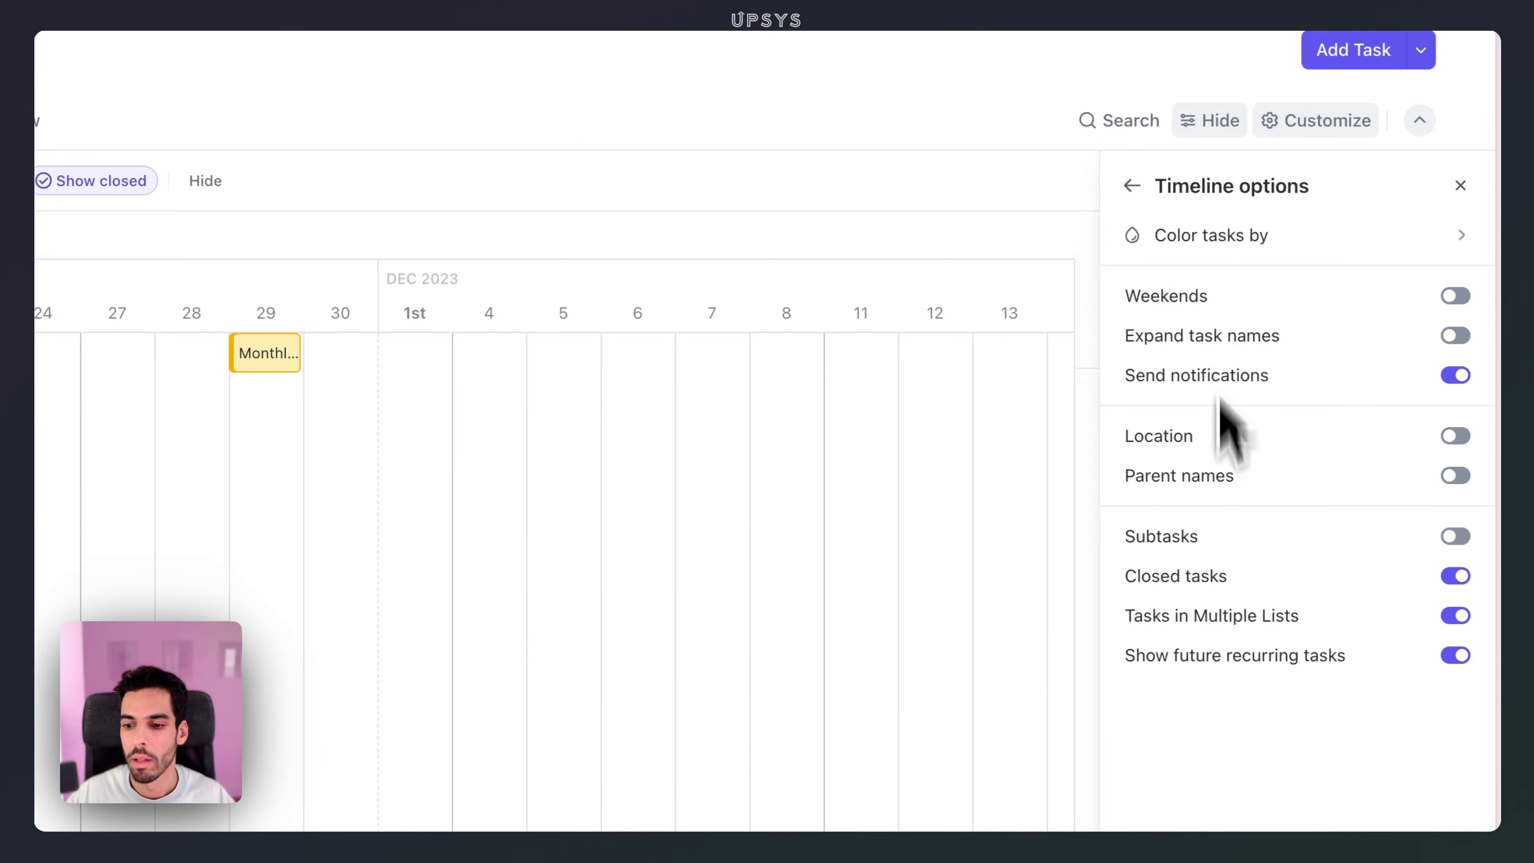
pyautogui.click(1387, 752)
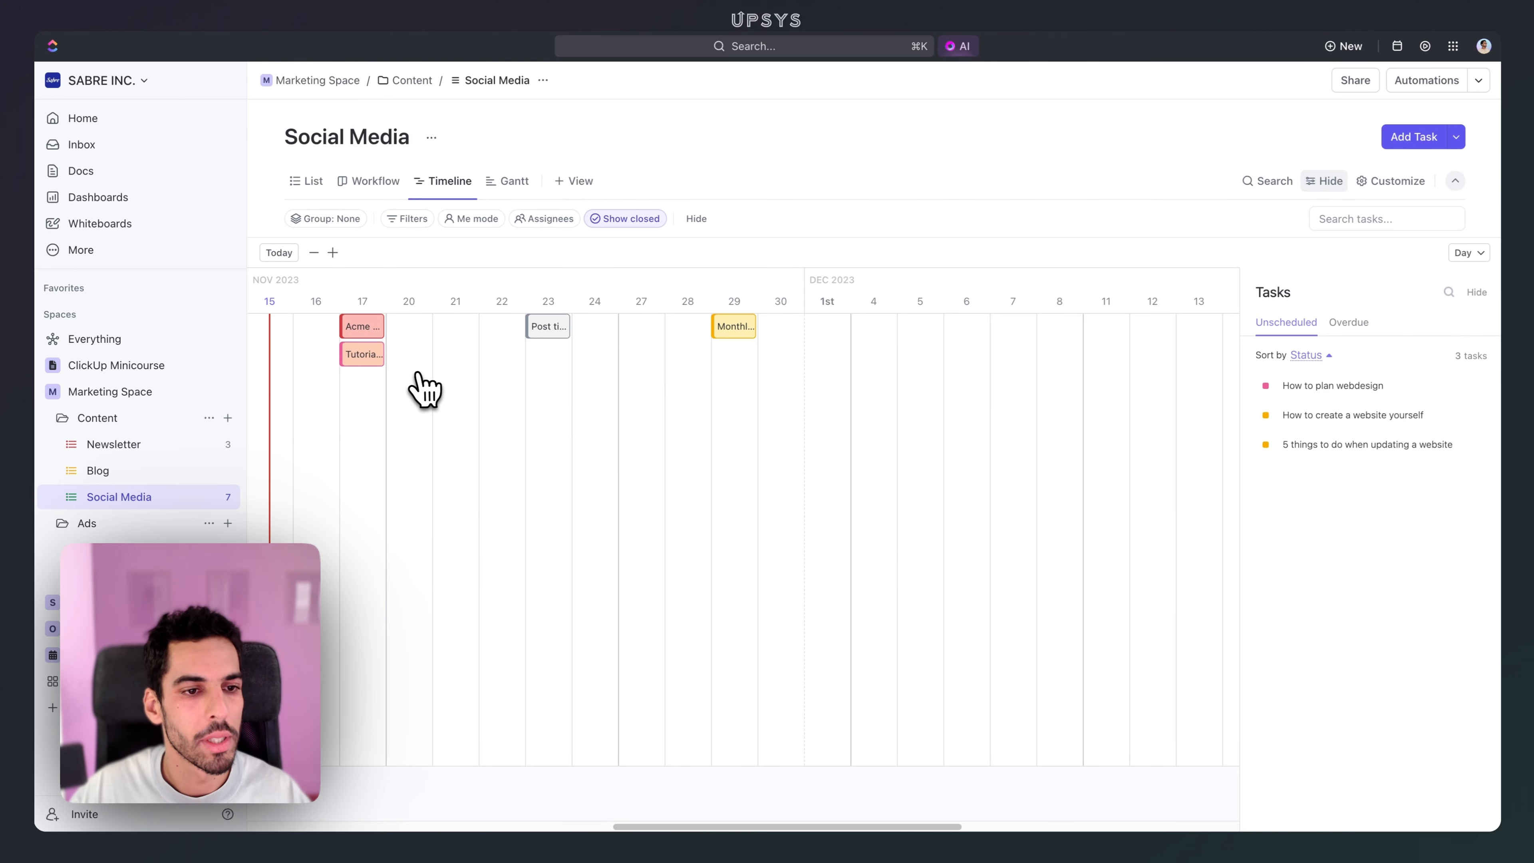
# Step: Extend Tutorial on basic design tools to 28 November and Post tips on good web design practices to 29 November on the timeline
pyautogui.moveTo(394, 366)
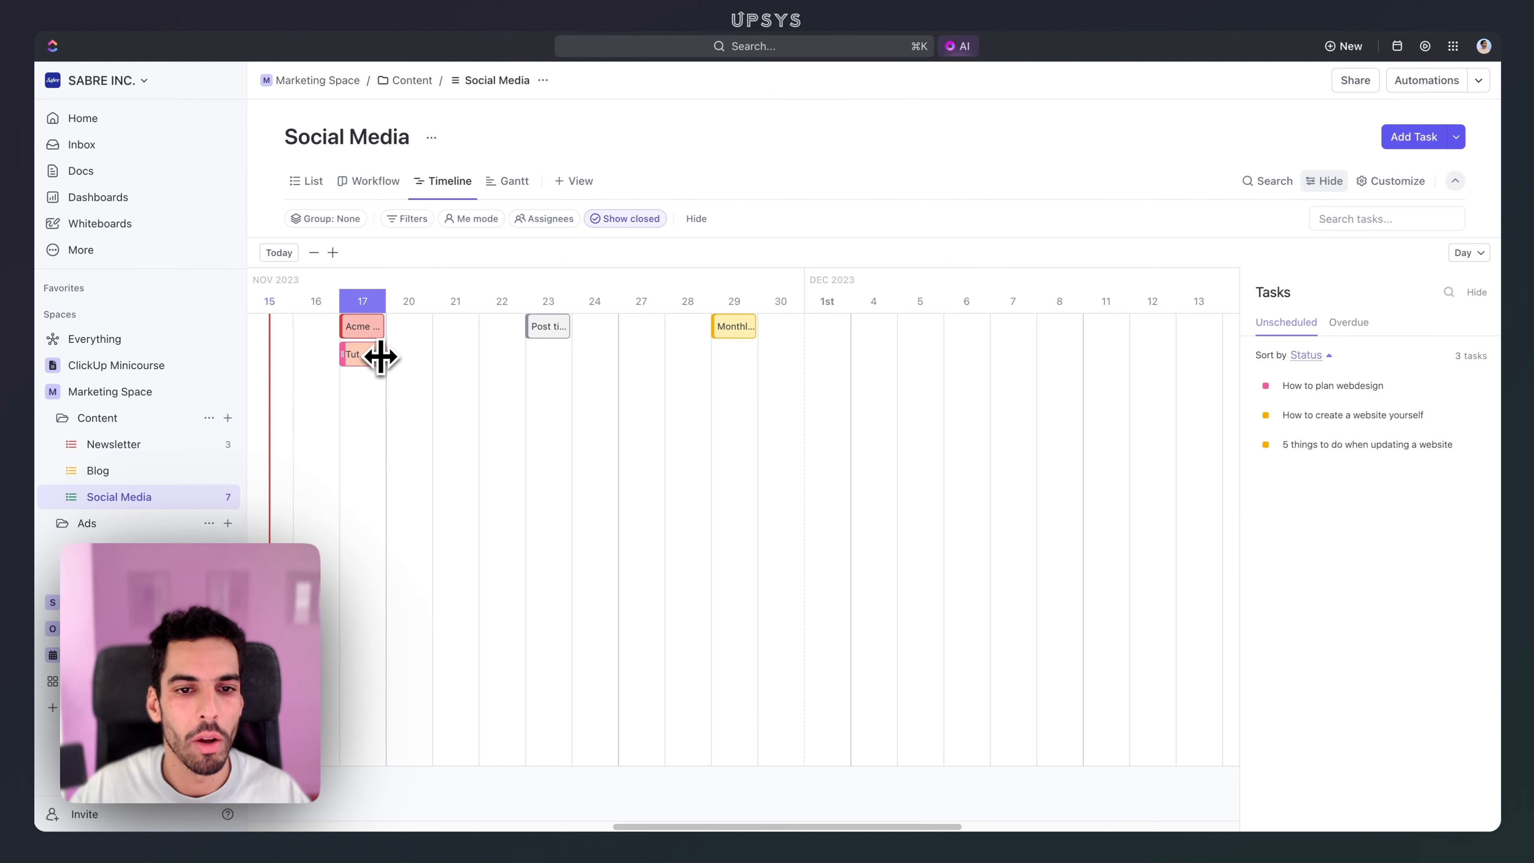
pyautogui.moveTo(380, 357); pyautogui.dragTo(705, 359)
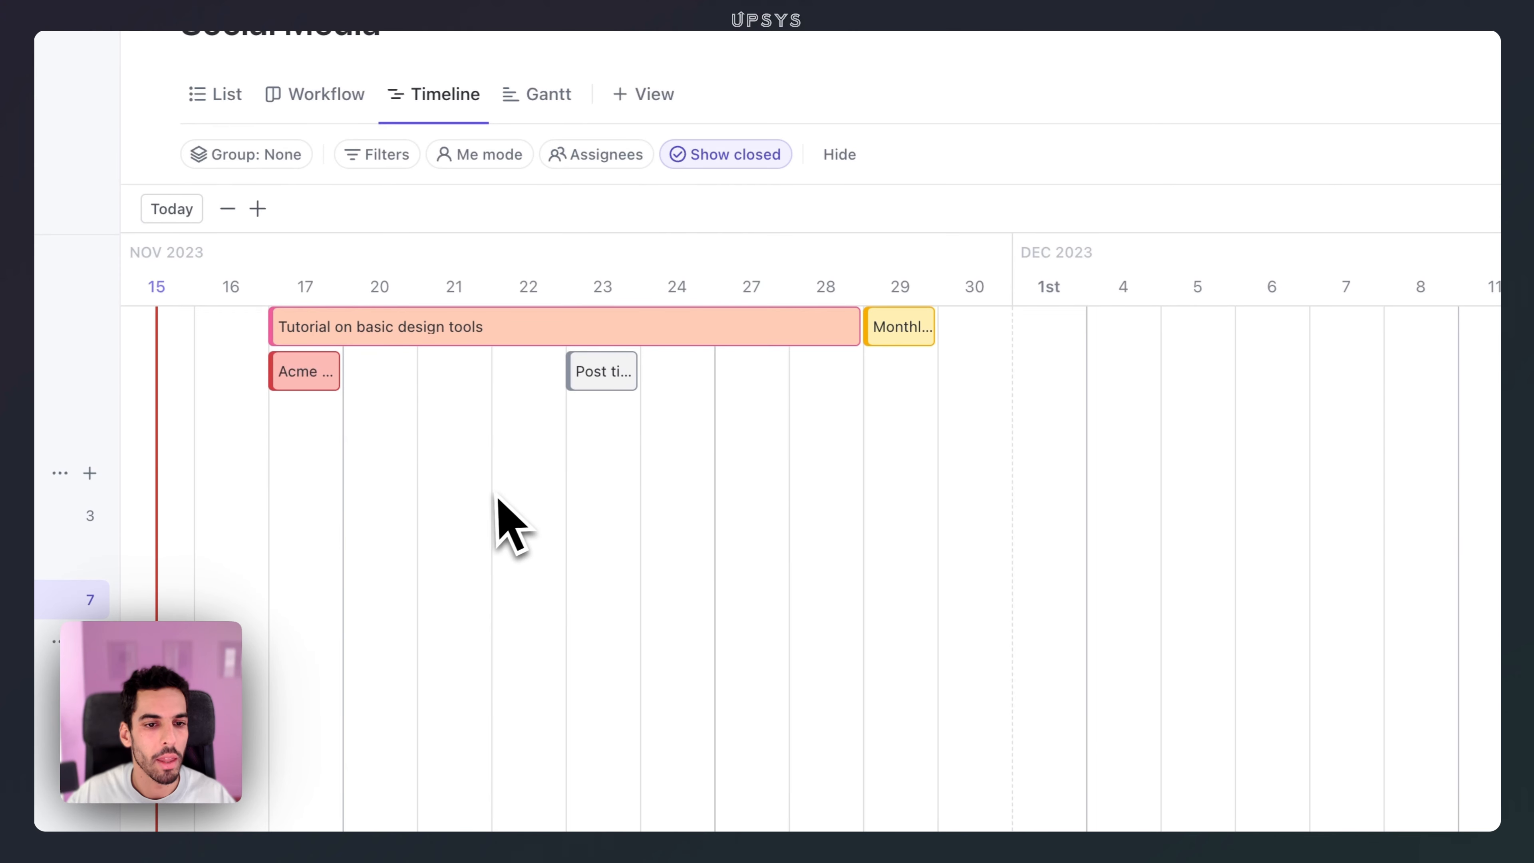
pyautogui.moveTo(622, 380)
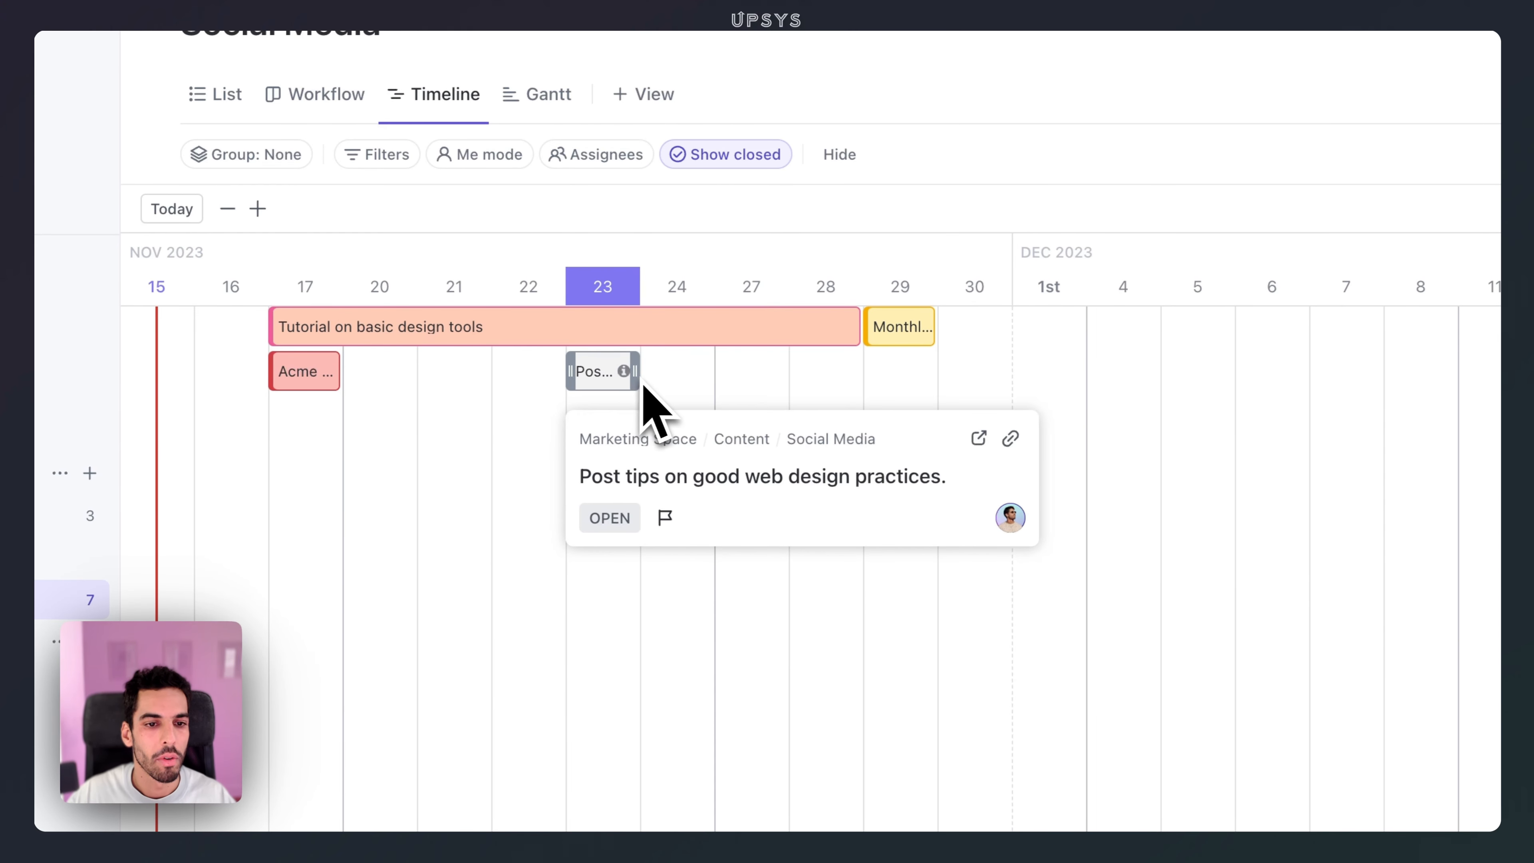
pyautogui.moveTo(636, 372); pyautogui.dragTo(1250, 347)
# Step: Extend the Monthly Linkedin Q&A session to 6 December and Acme corp Design Showcase to 7 December on the timeline
pyautogui.moveTo(986, 378); pyautogui.dragTo(993, 377)
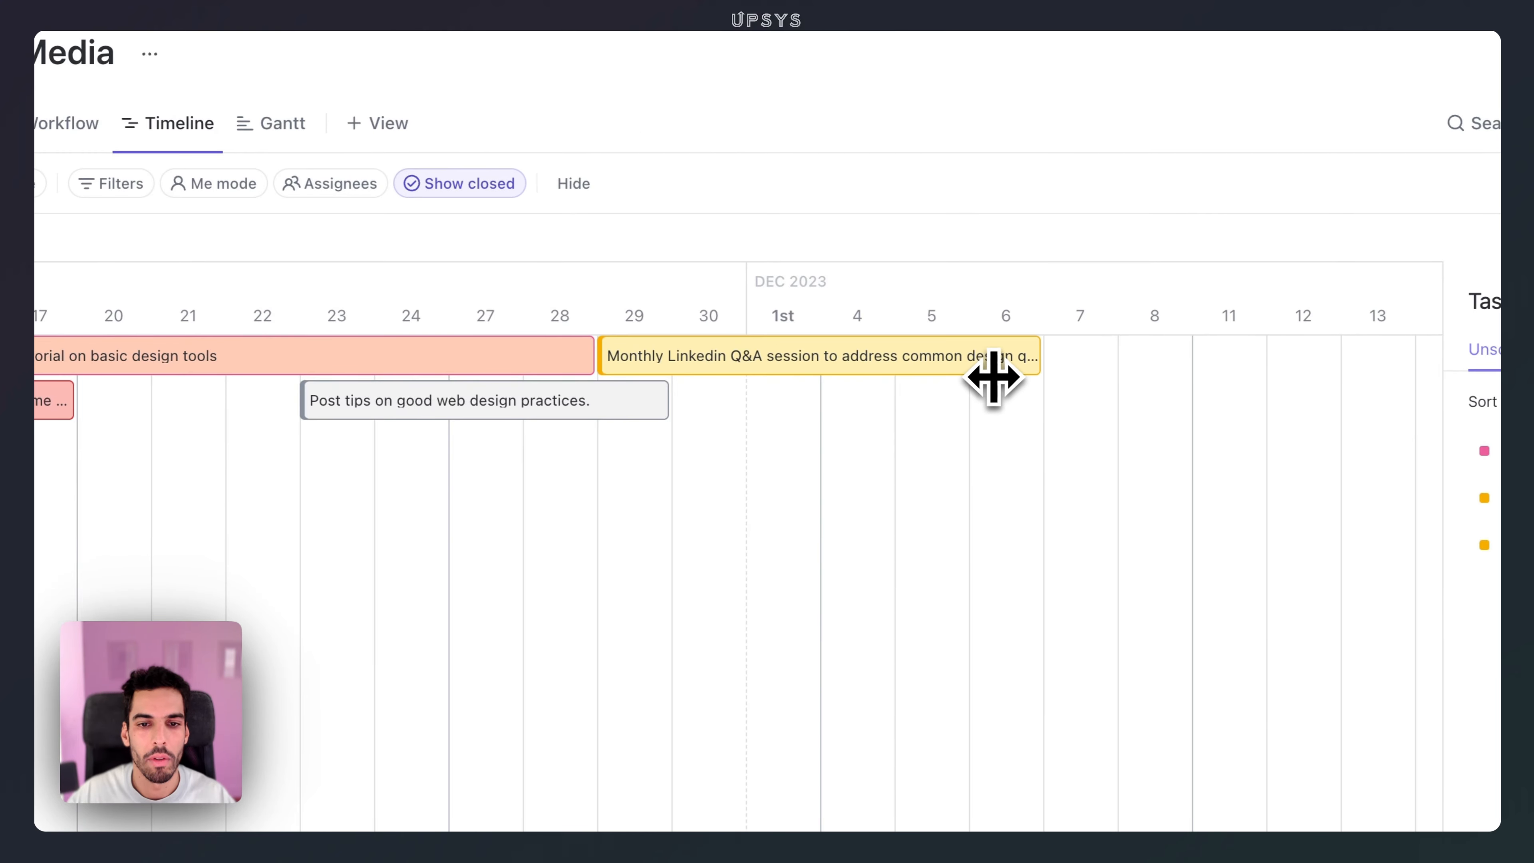
pyautogui.moveTo(332, 374); pyautogui.dragTo(1266, 373)
pyautogui.moveTo(1037, 356); pyautogui.dragTo(1127, 350)
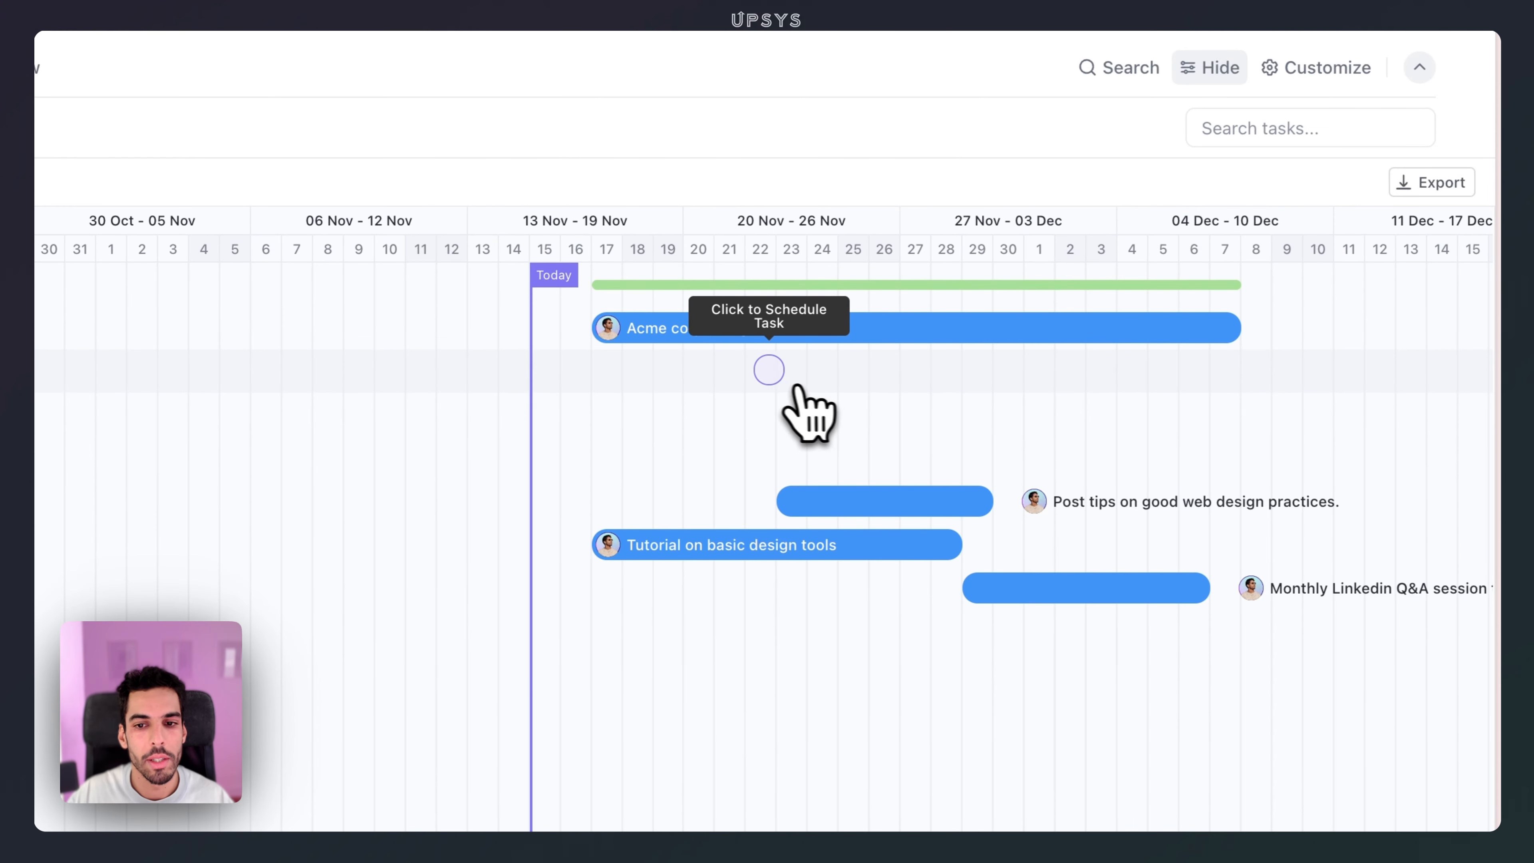
# Step: Schedule the Share before-and-after designs subtask from 21 to 27 November in the Gantt chart
pyautogui.click(745, 382)
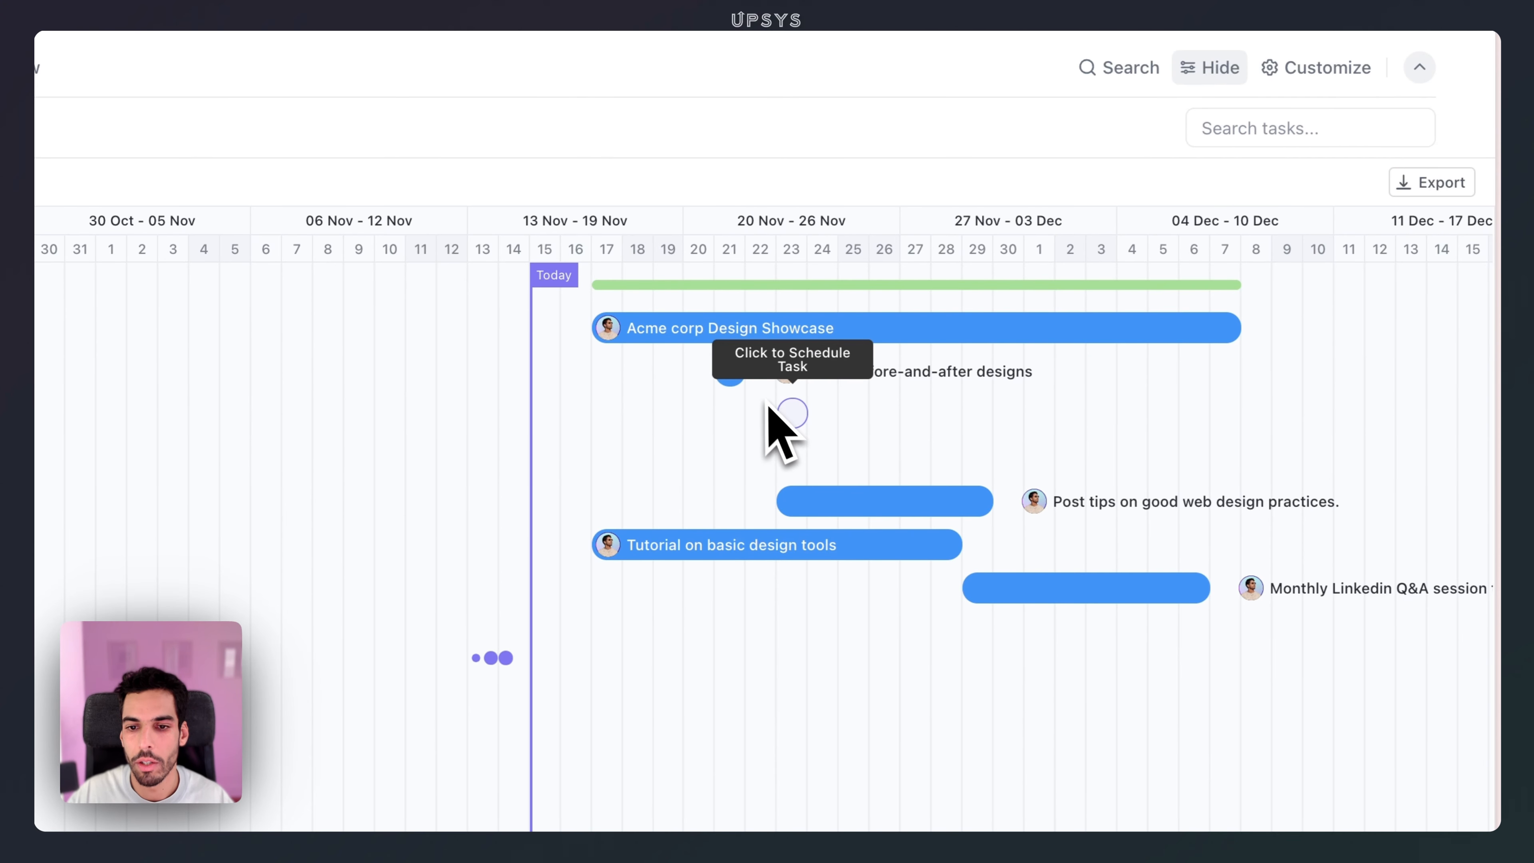
pyautogui.moveTo(747, 376); pyautogui.dragTo(917, 380)
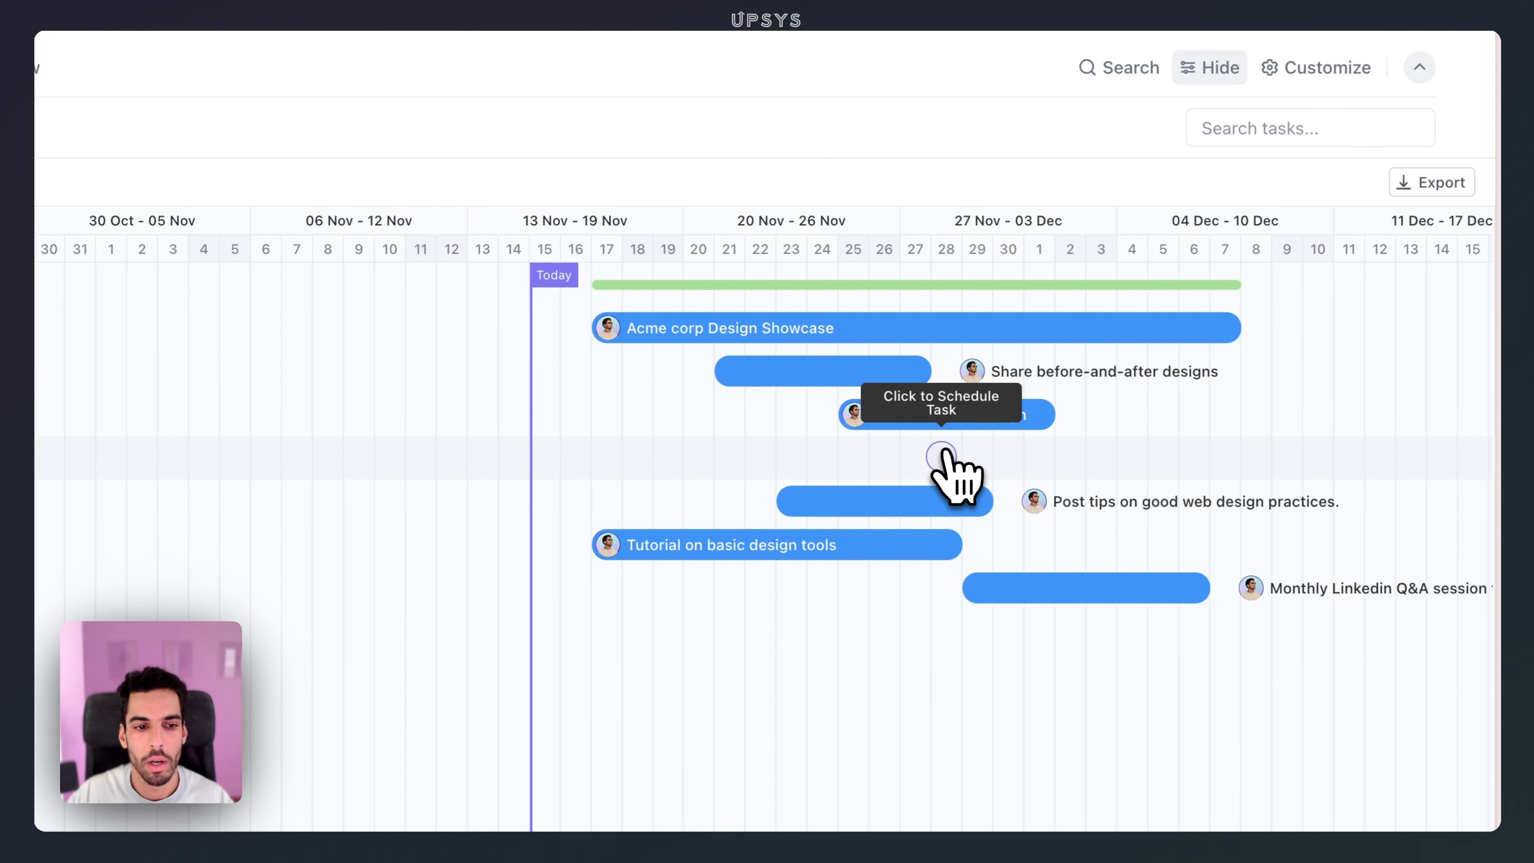
# Step: Schedule the Post project screenshots subtask from 28 November to 1 December in the Gantt chart and link it from Collect before design
pyautogui.click(947, 457)
pyautogui.moveTo(962, 456); pyautogui.dragTo(1053, 456)
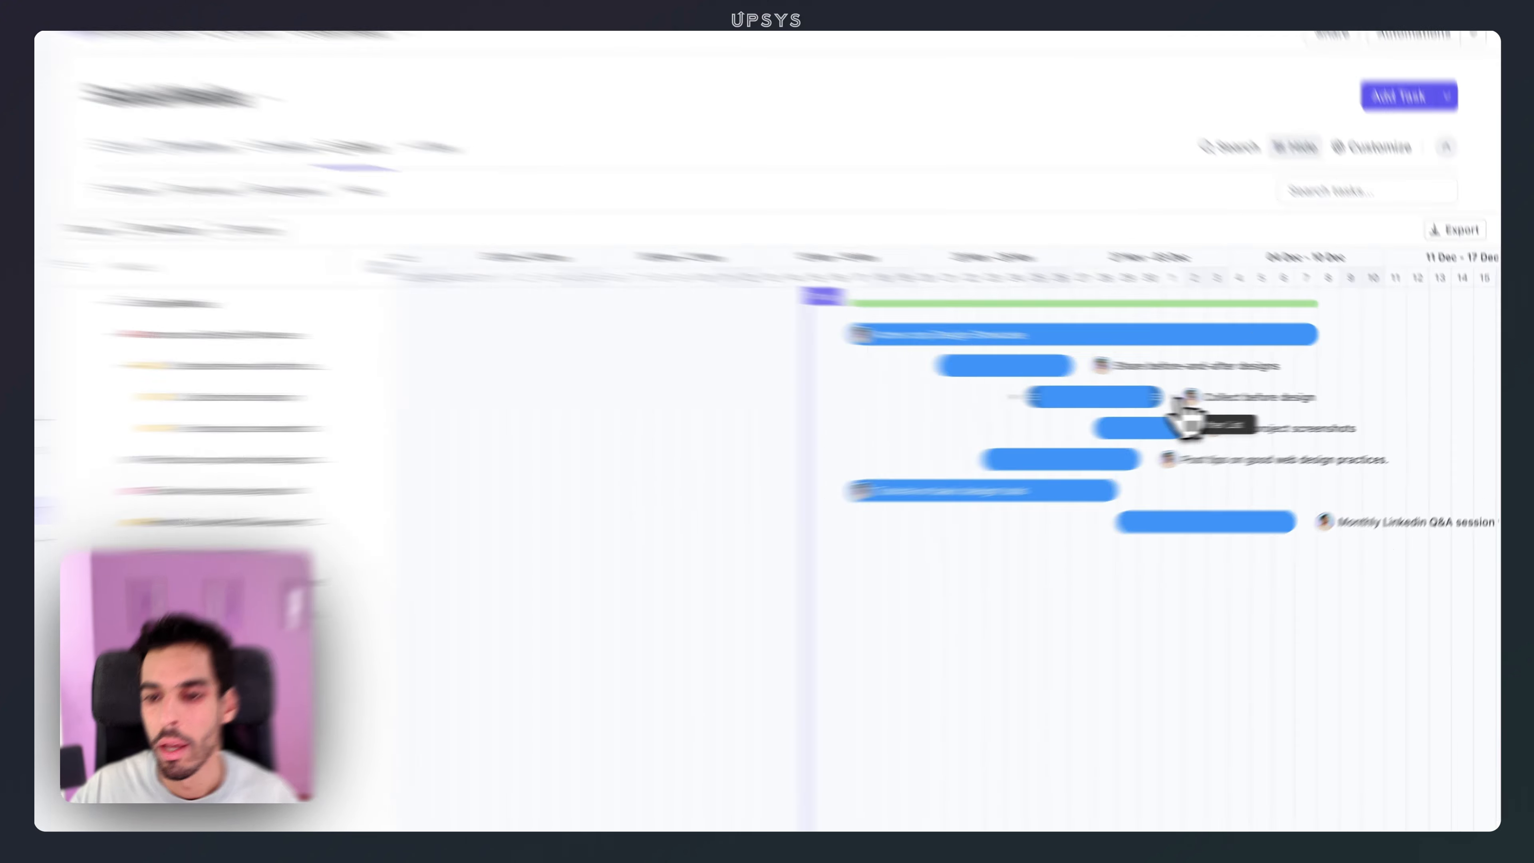
pyautogui.moveTo(1222, 400); pyautogui.dragTo(1132, 427)
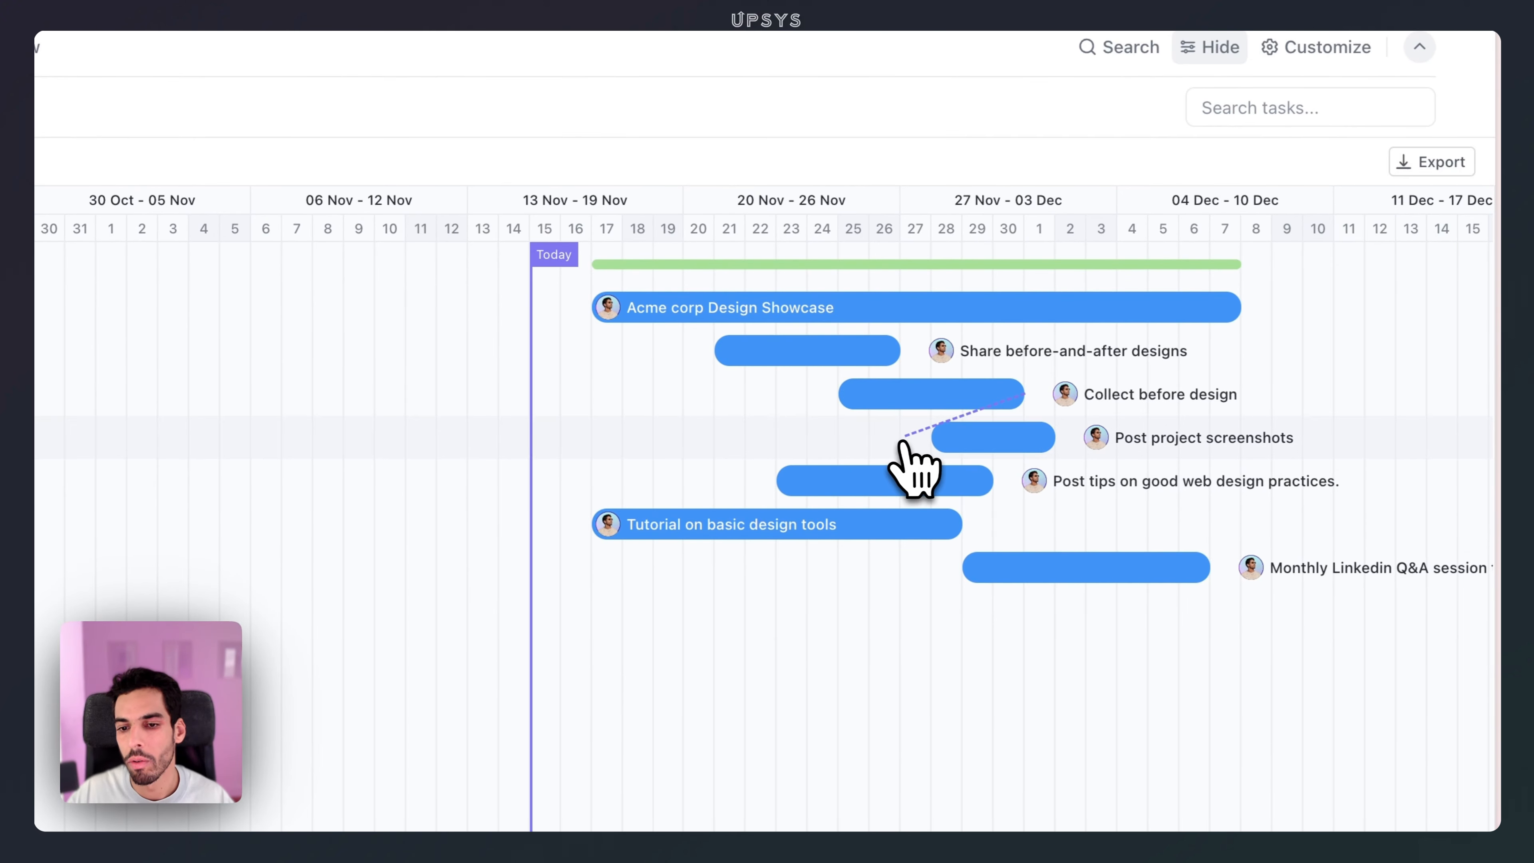
pyautogui.moveTo(904, 441); pyautogui.dragTo(913, 446)
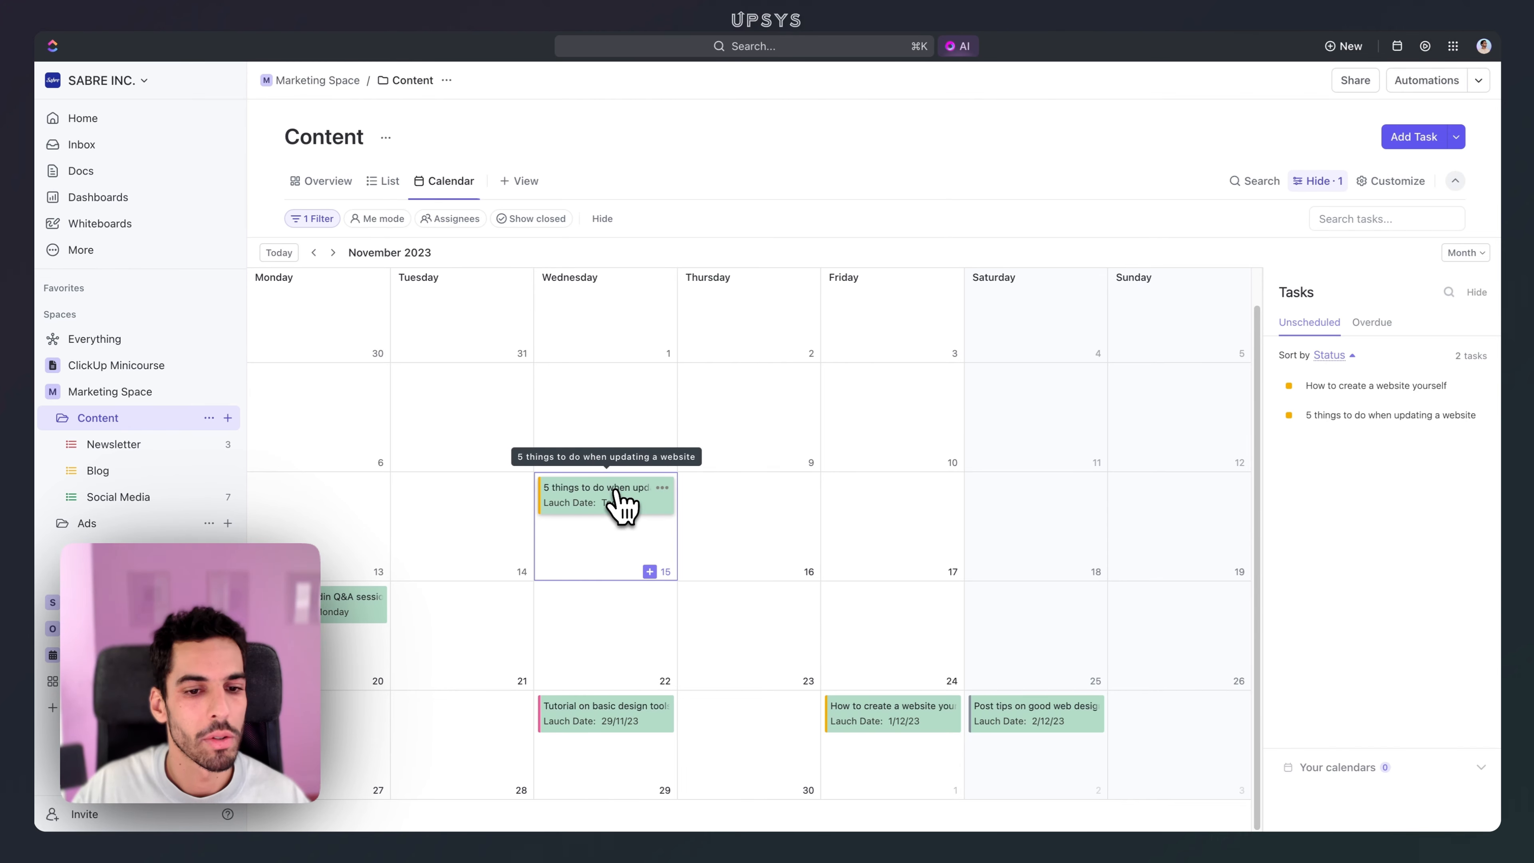
# Step: Open 5 things to do when updating a website from the Content calendar and check its launch date in the custom fields
pyautogui.click(616, 496)
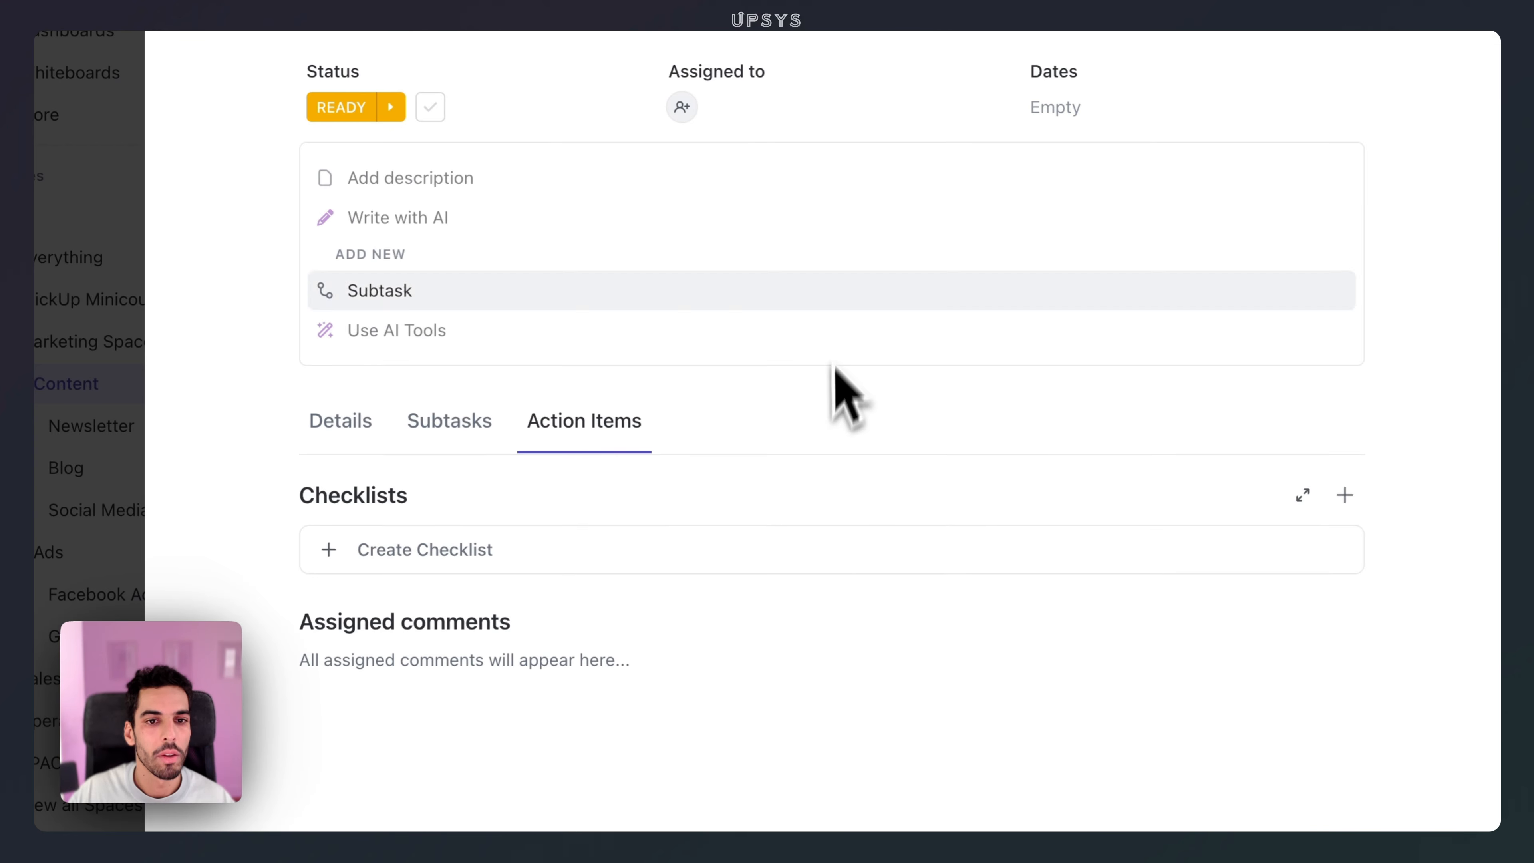
pyautogui.click(379, 433)
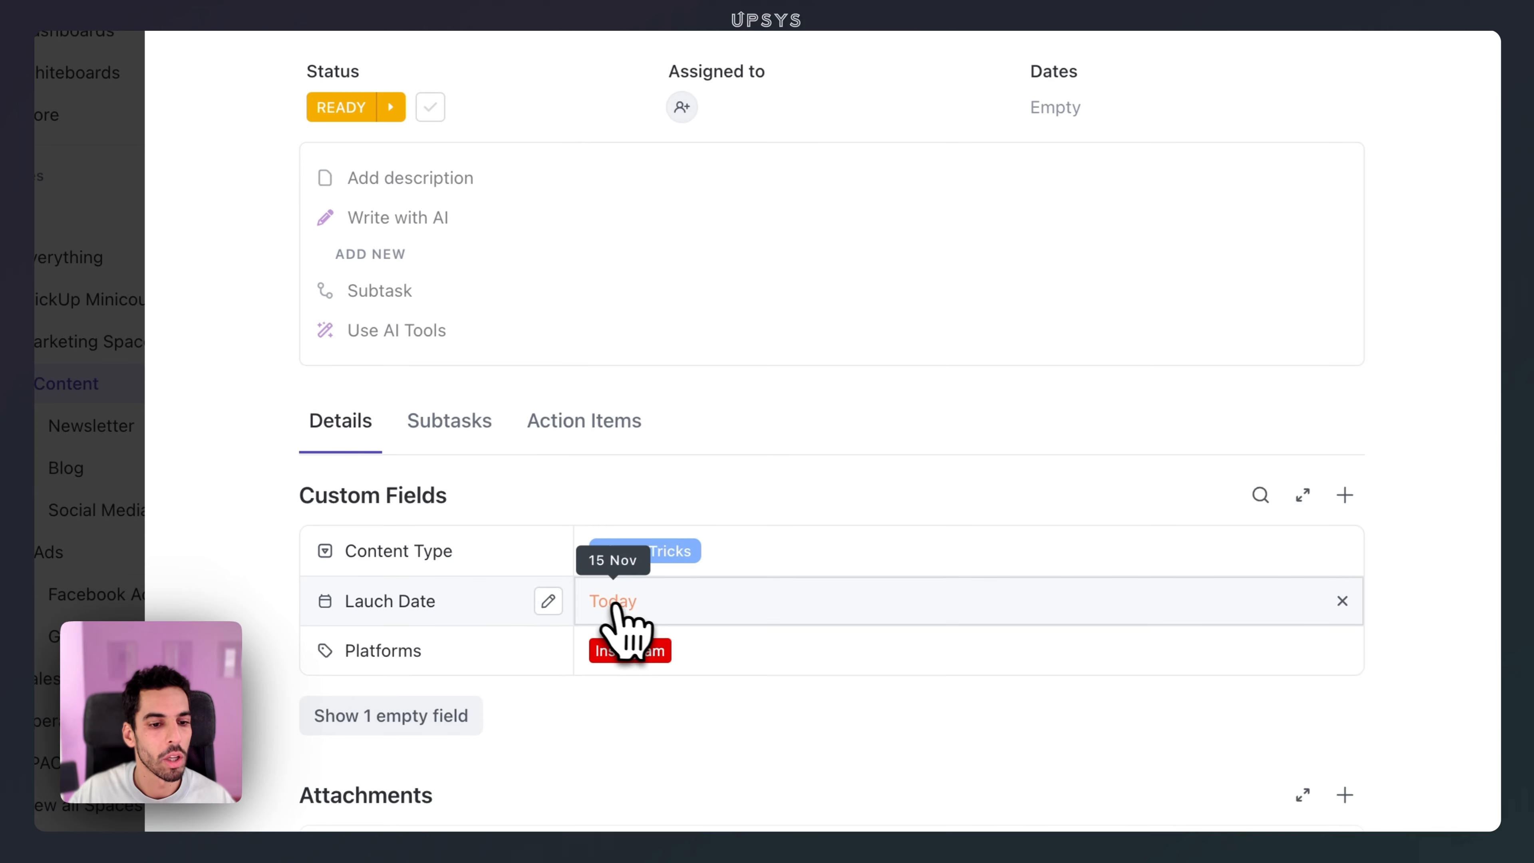
pyautogui.press('Escape')
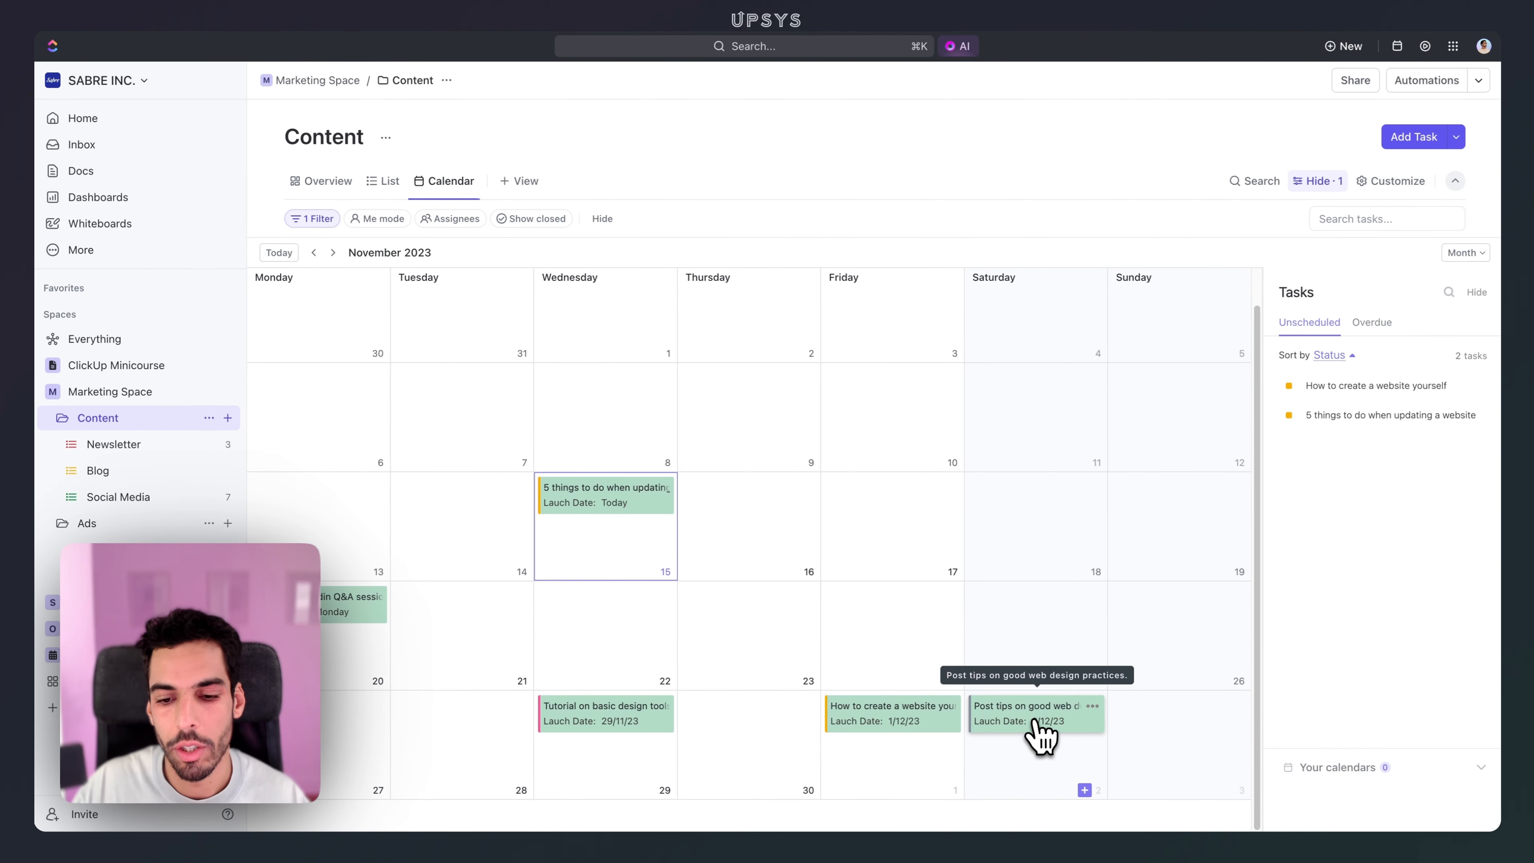
# Step: Move Post tips on good web design practices to 24 November on the Content calendar
pyautogui.moveTo(1034, 723); pyautogui.dragTo(896, 605)
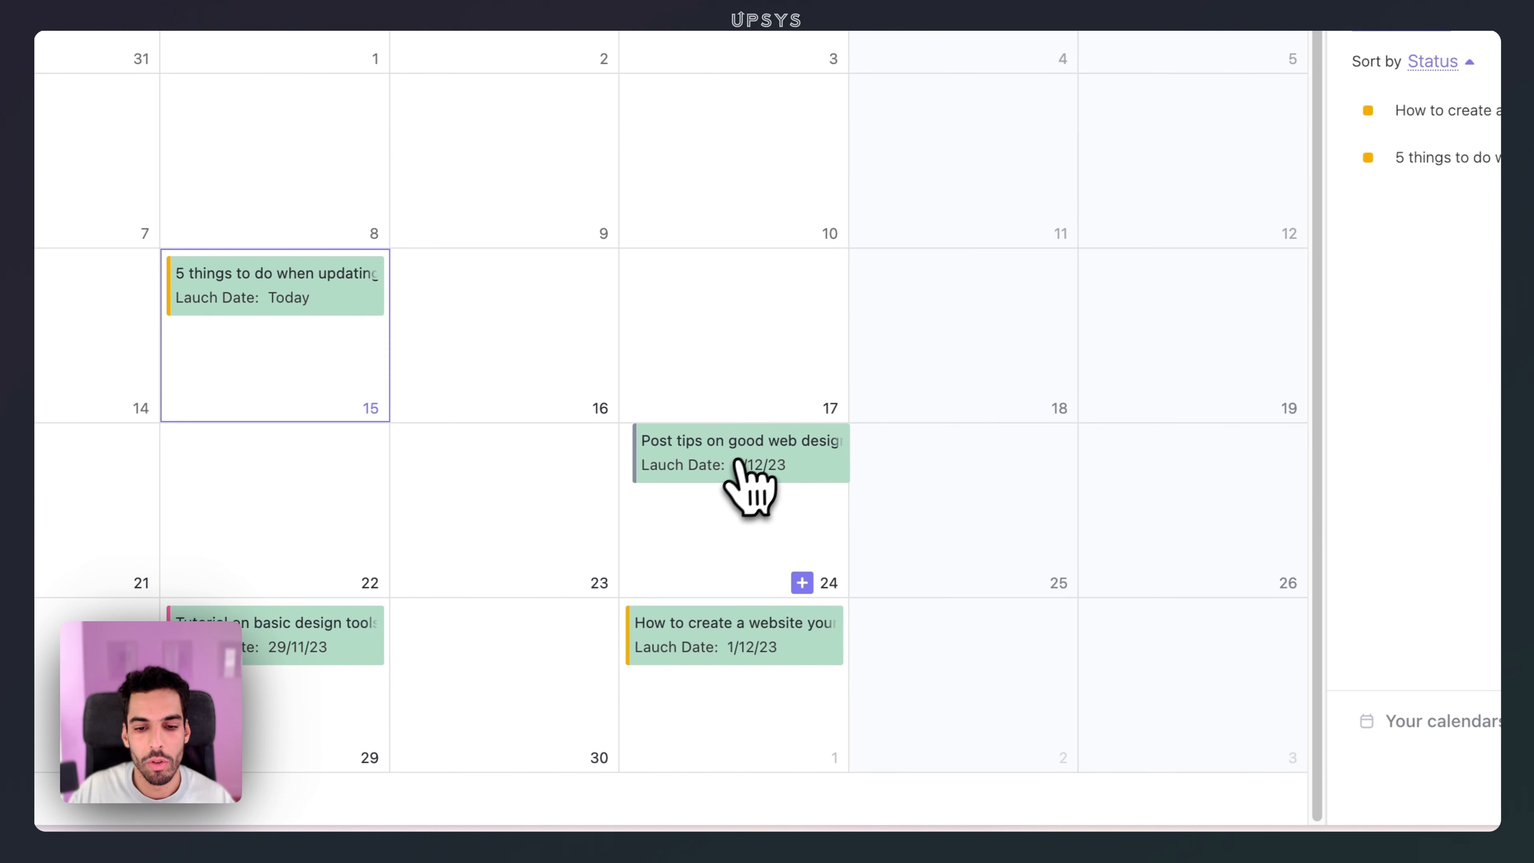
pyautogui.moveTo(738, 462); pyautogui.dragTo(735, 463)
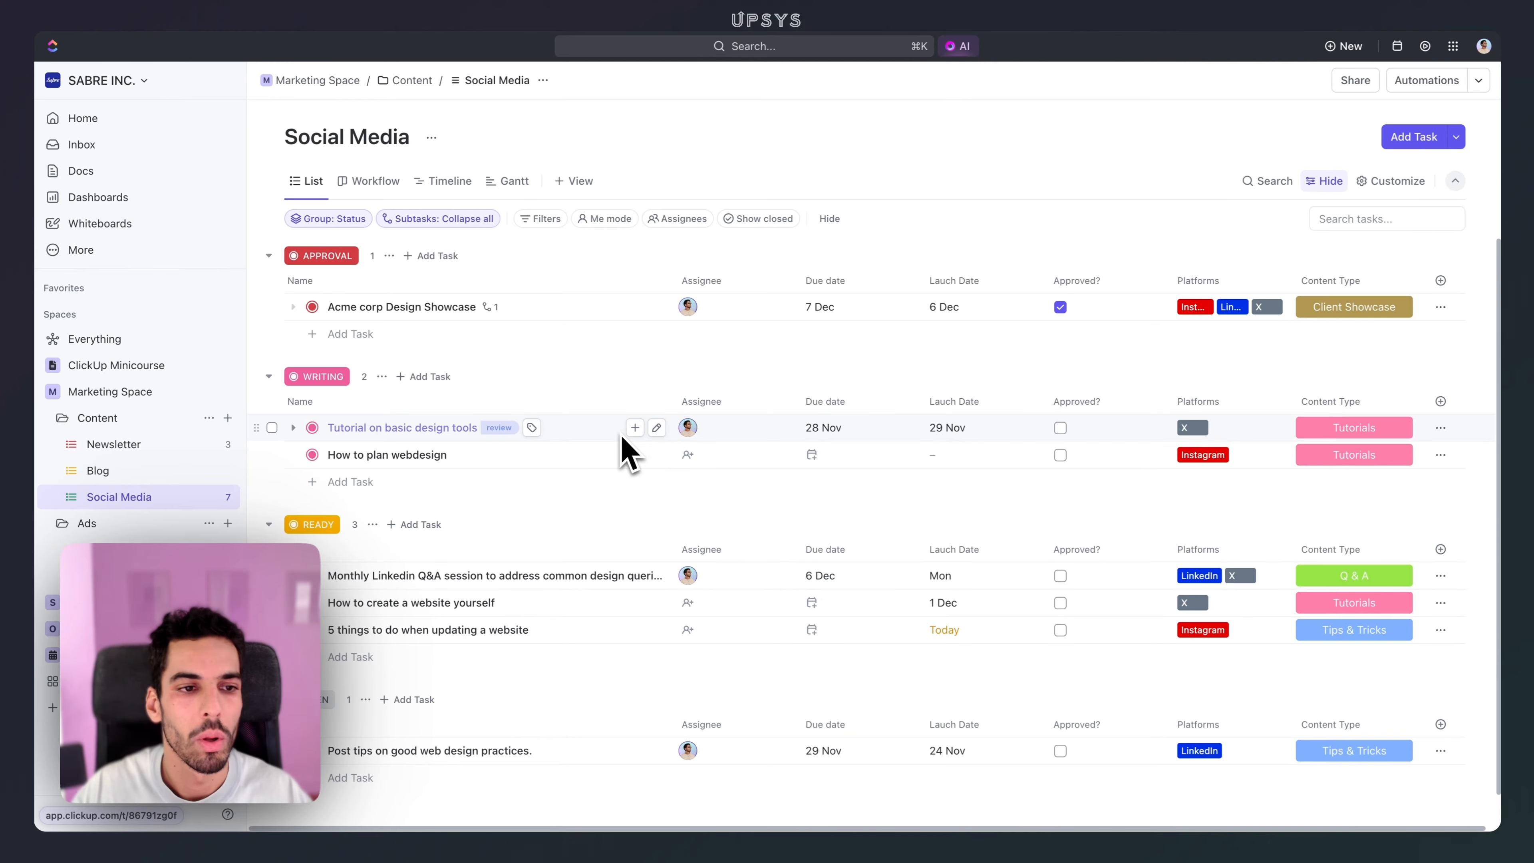
# Step: Review the status options for the Acme corp Design Showcase task in the Social Media list
pyautogui.click(313, 306)
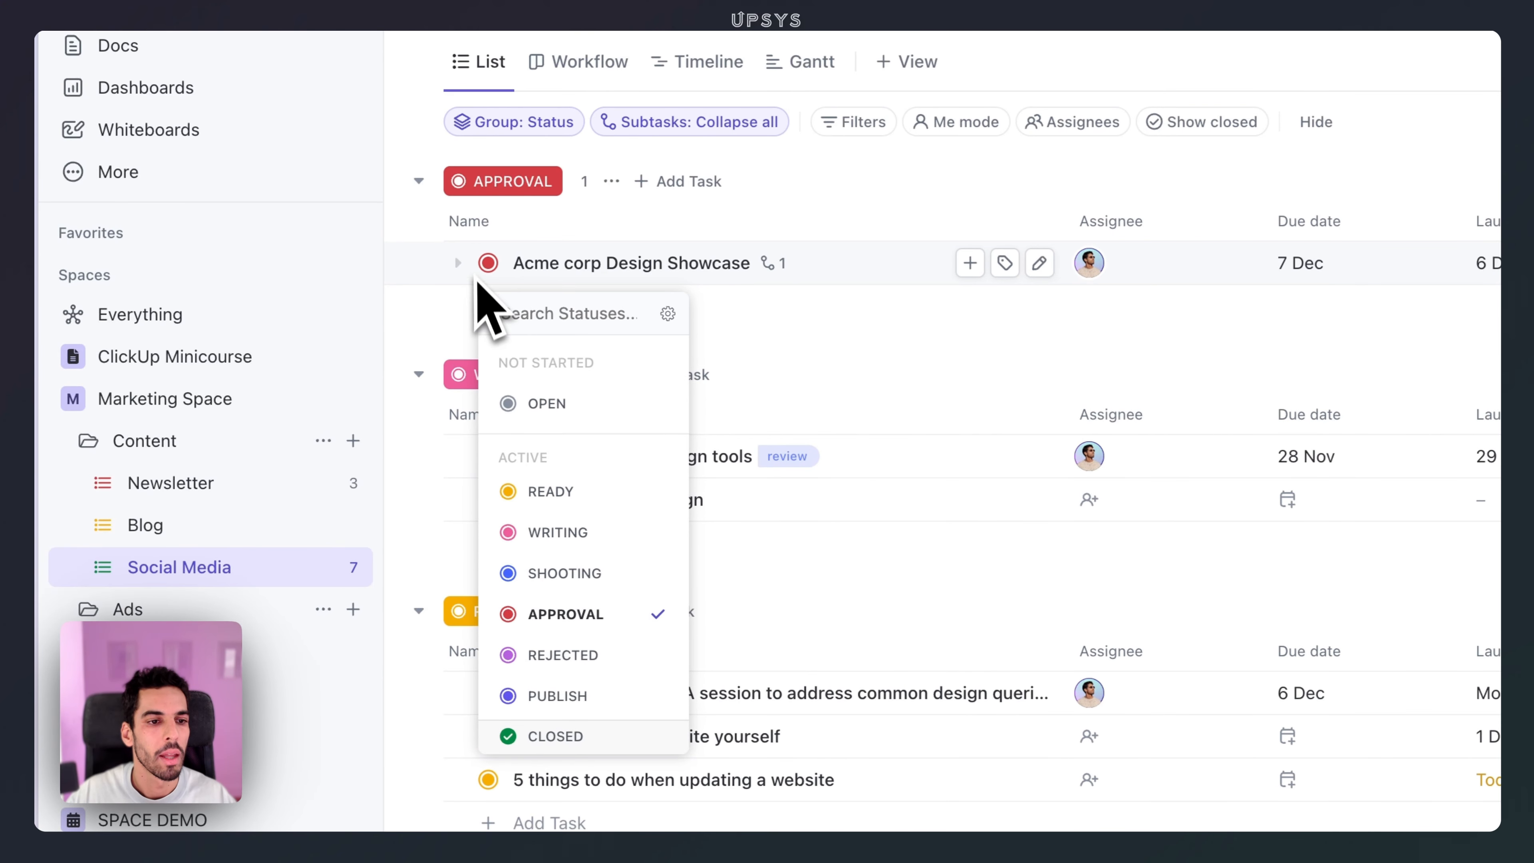
pyautogui.click(485, 266)
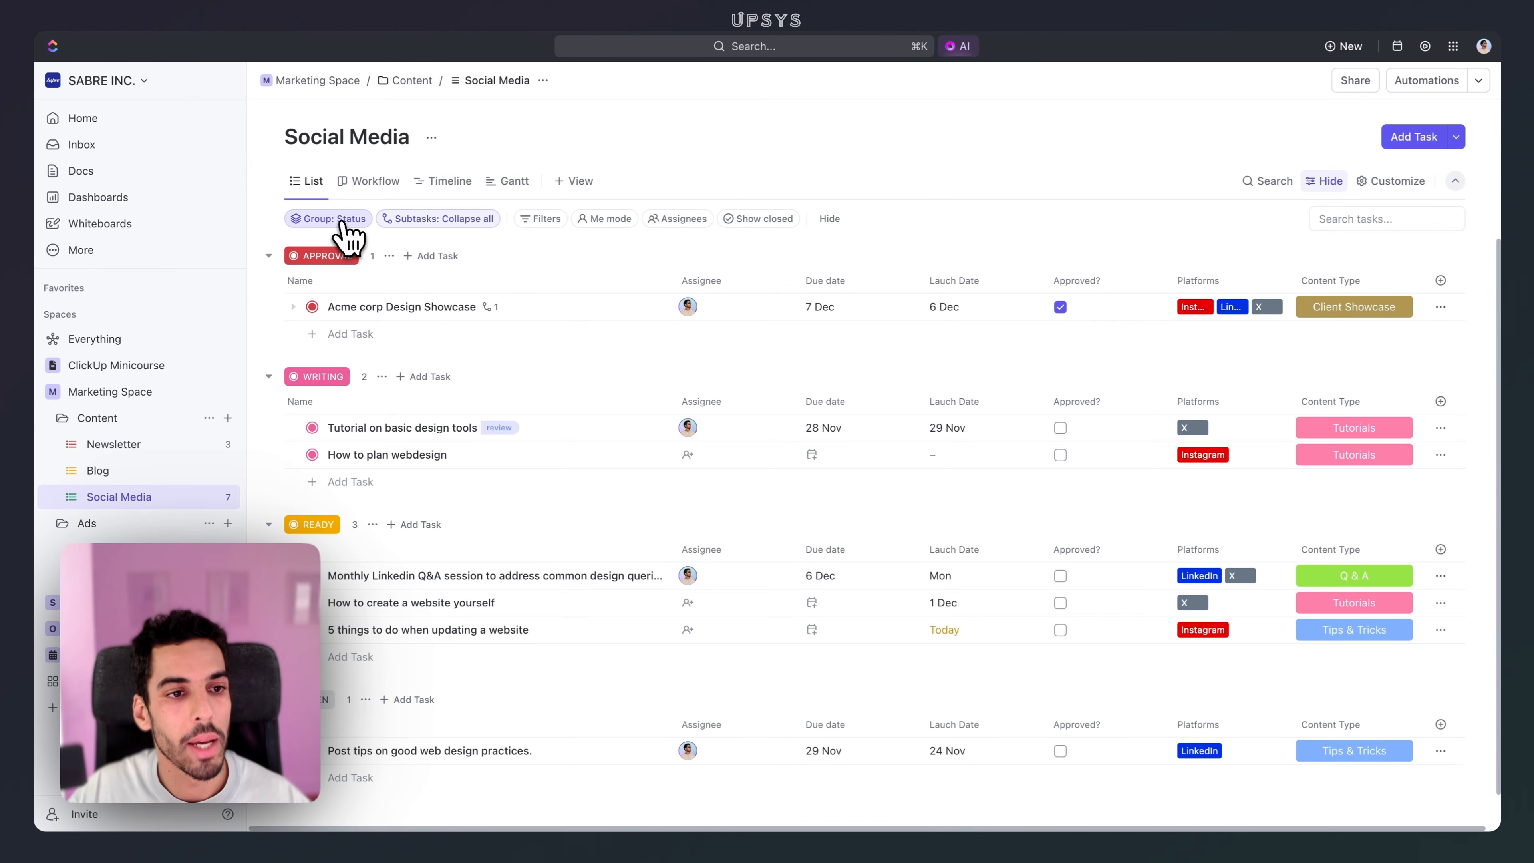
# Step: Group the tasks in the Social Media List view by the Content Type custom field
pyautogui.click(345, 225)
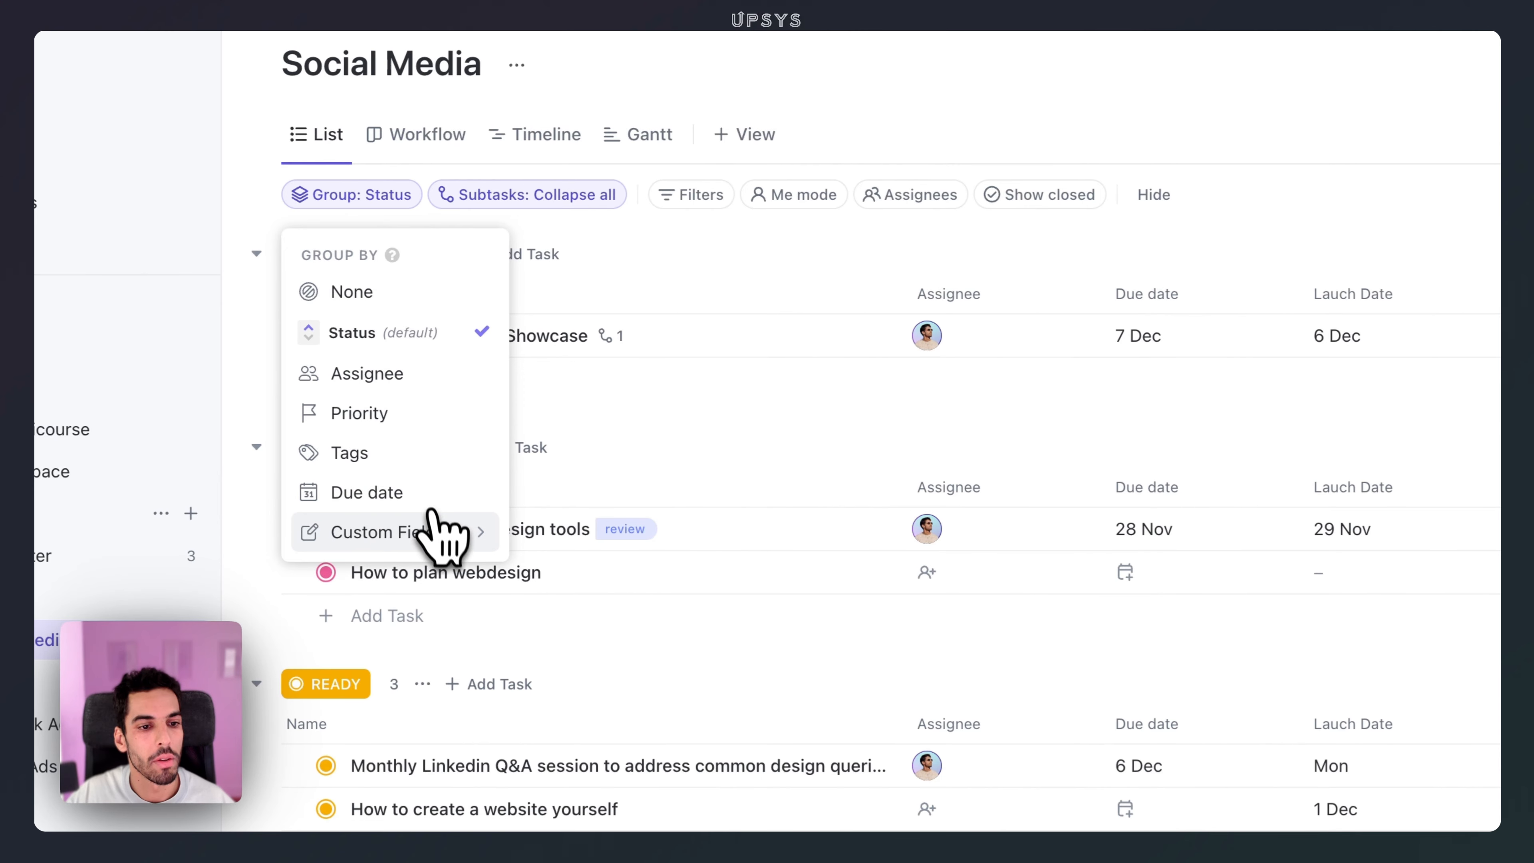
pyautogui.click(580, 574)
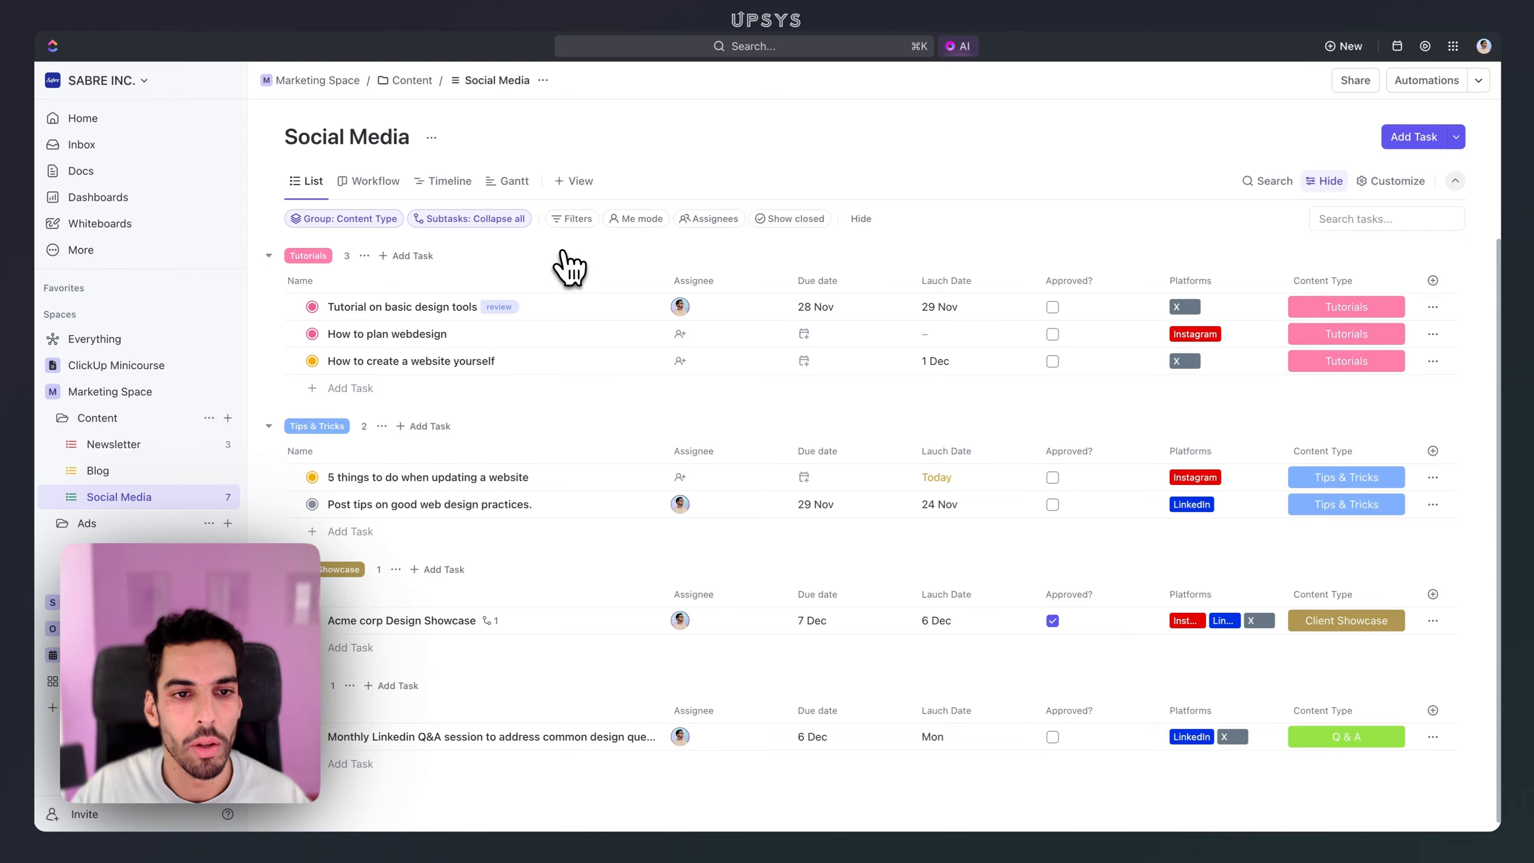
# Step: Filter the Social Media list to tasks where Platforms is Instagram
pyautogui.click(571, 219)
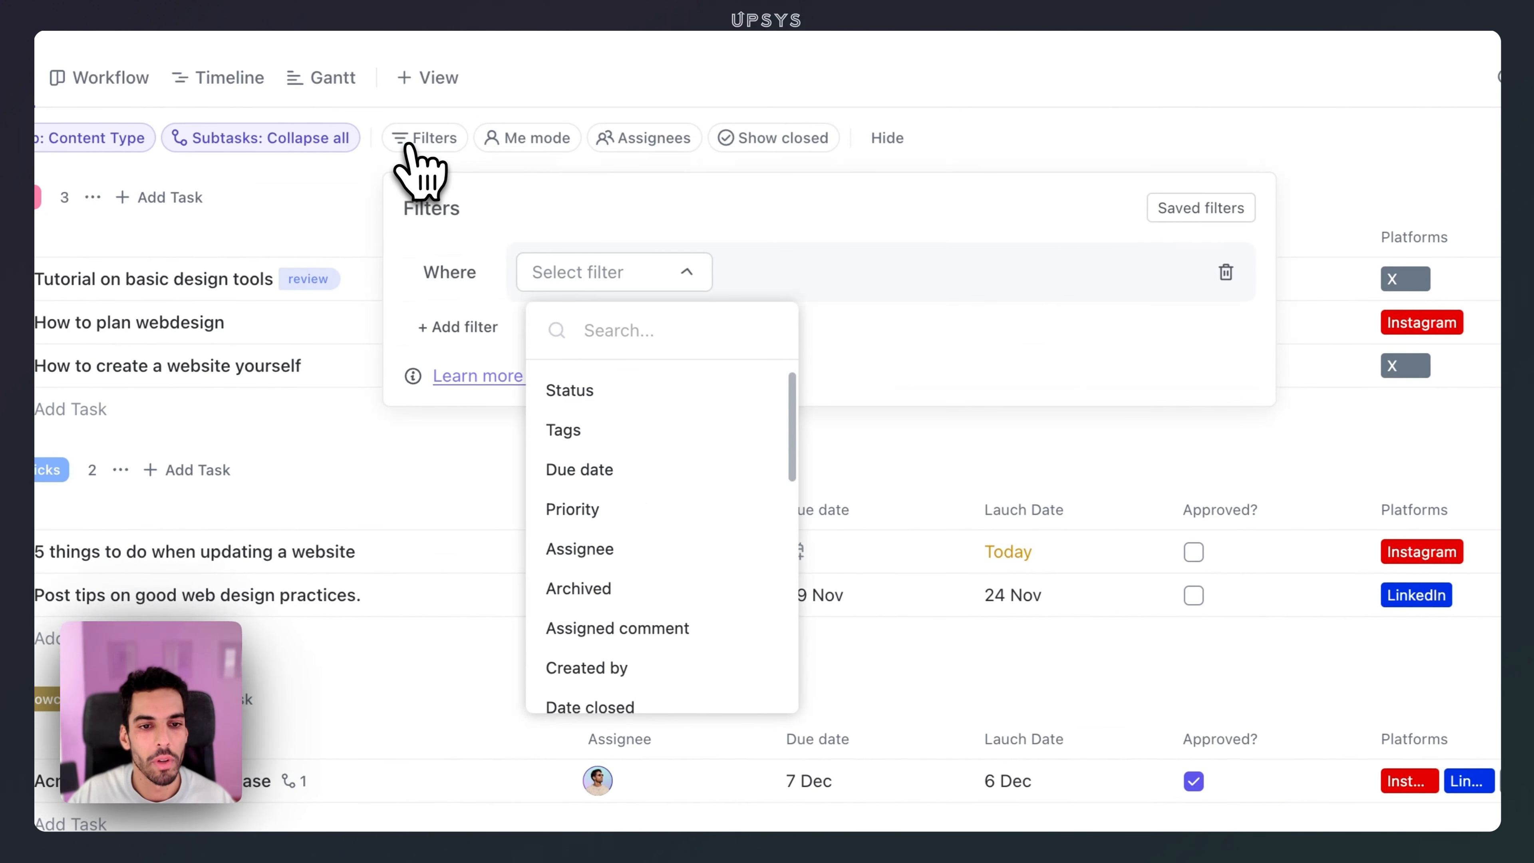
pyautogui.scroll(-10, 695, 580)
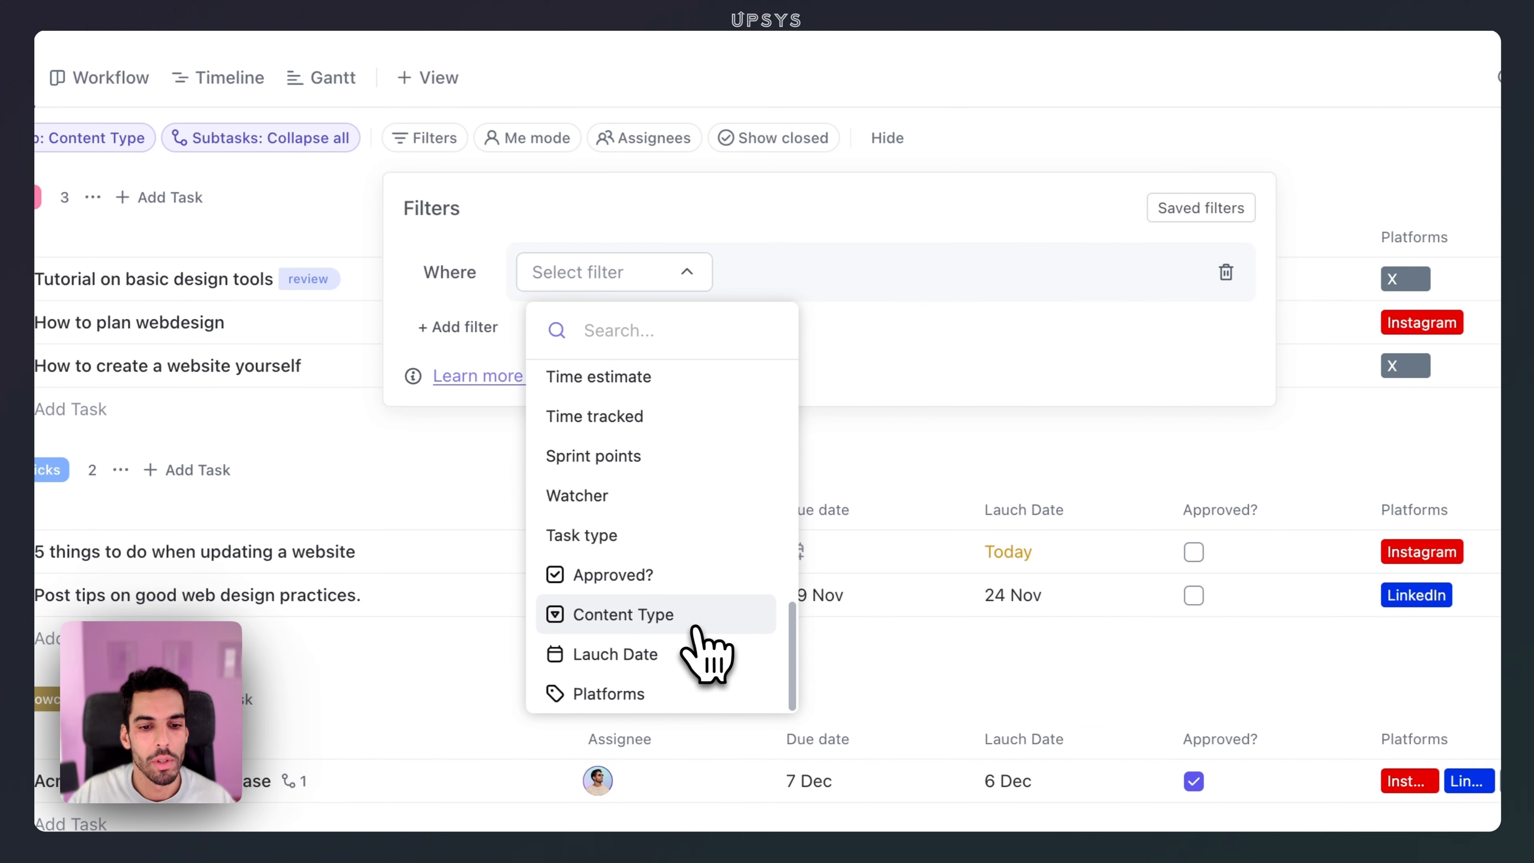
pyautogui.click(677, 693)
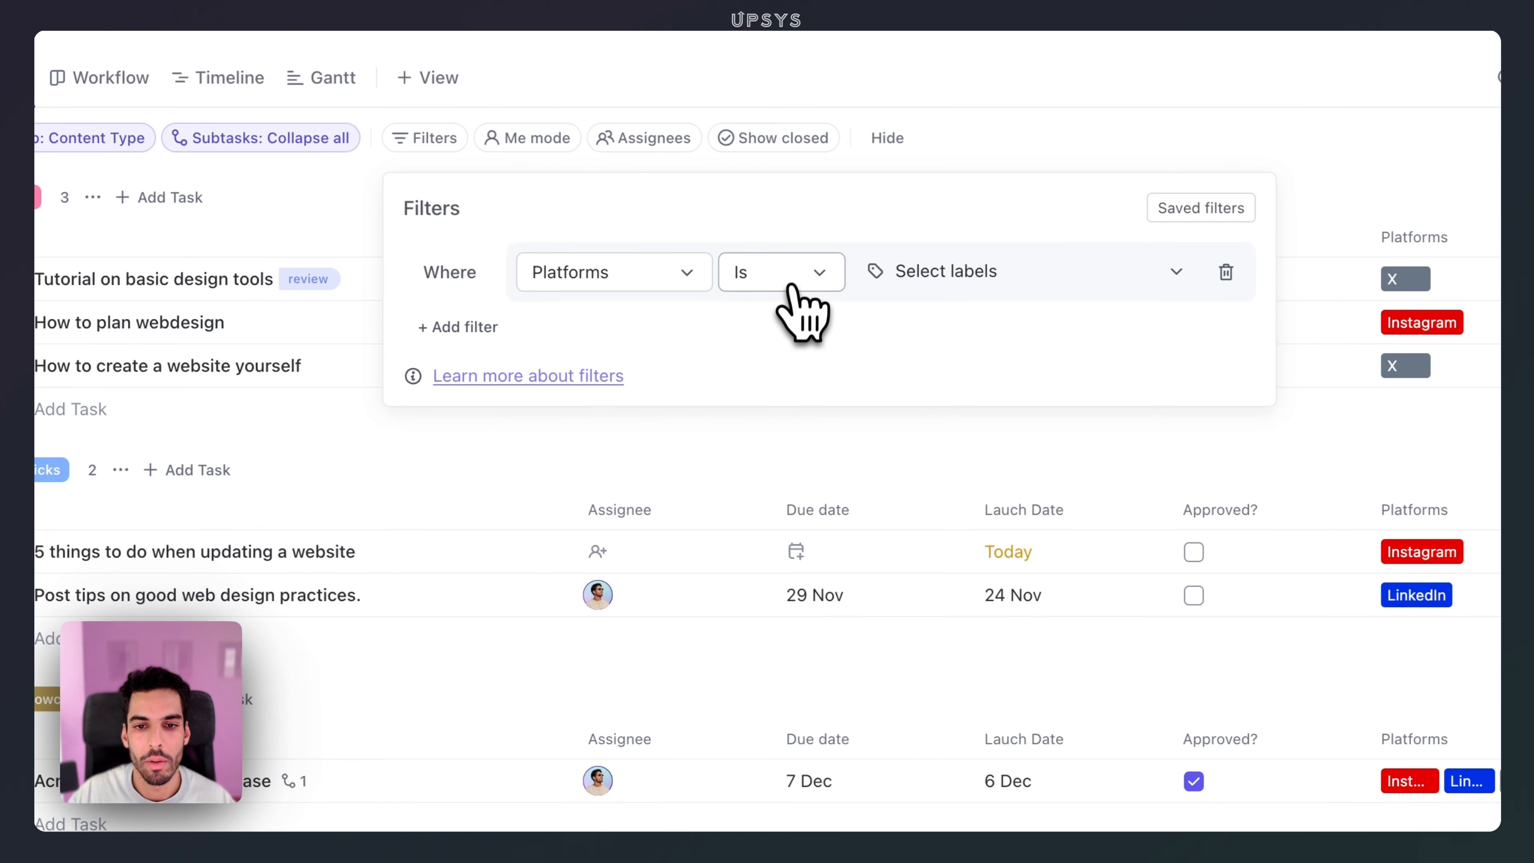
pyautogui.click(941, 277)
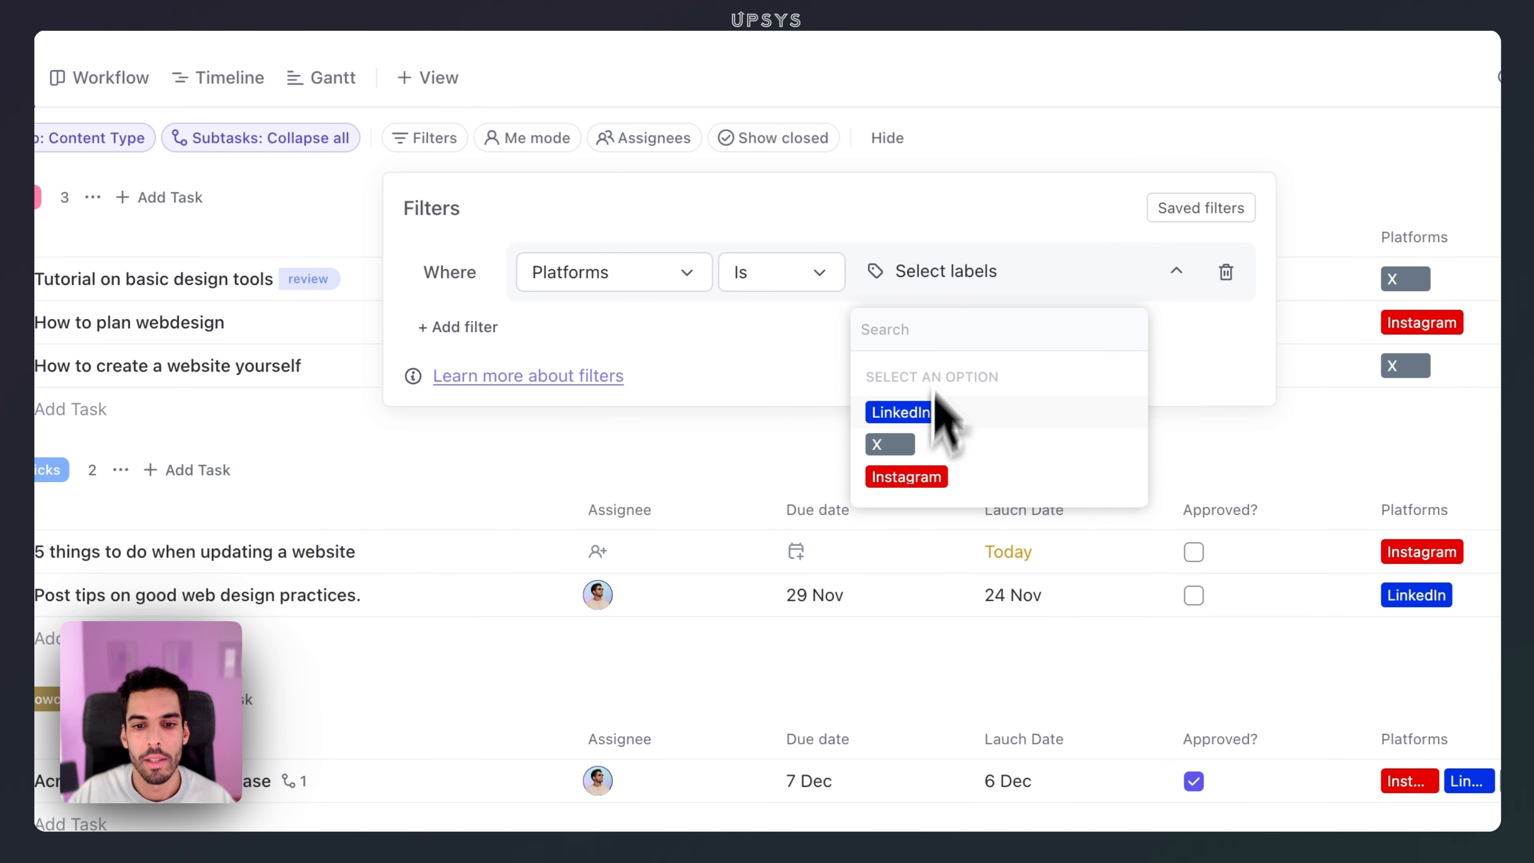
pyautogui.click(911, 487)
pyautogui.click(915, 248)
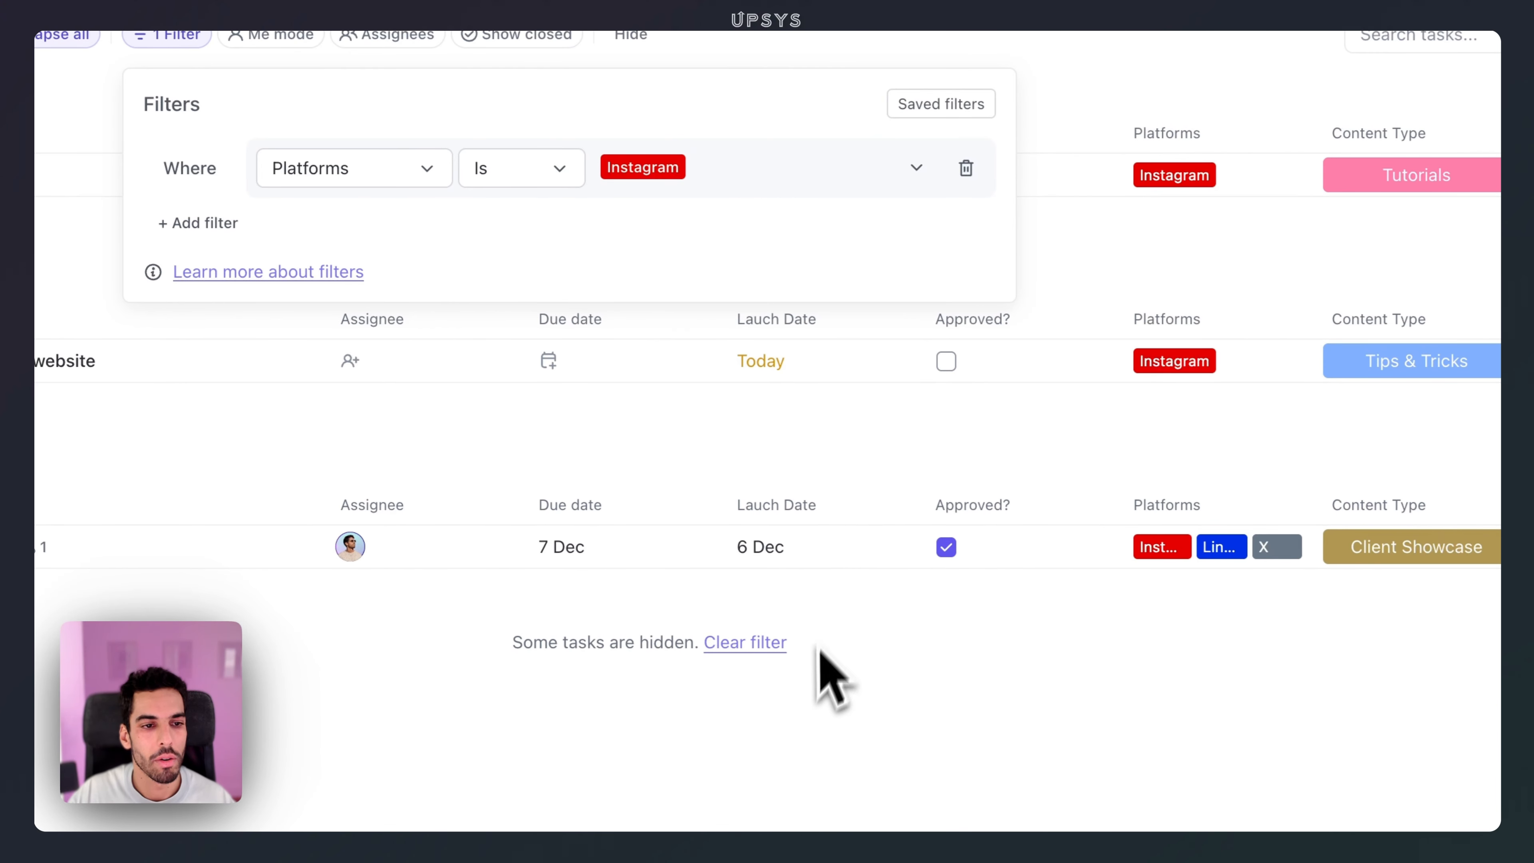
pyautogui.click(848, 687)
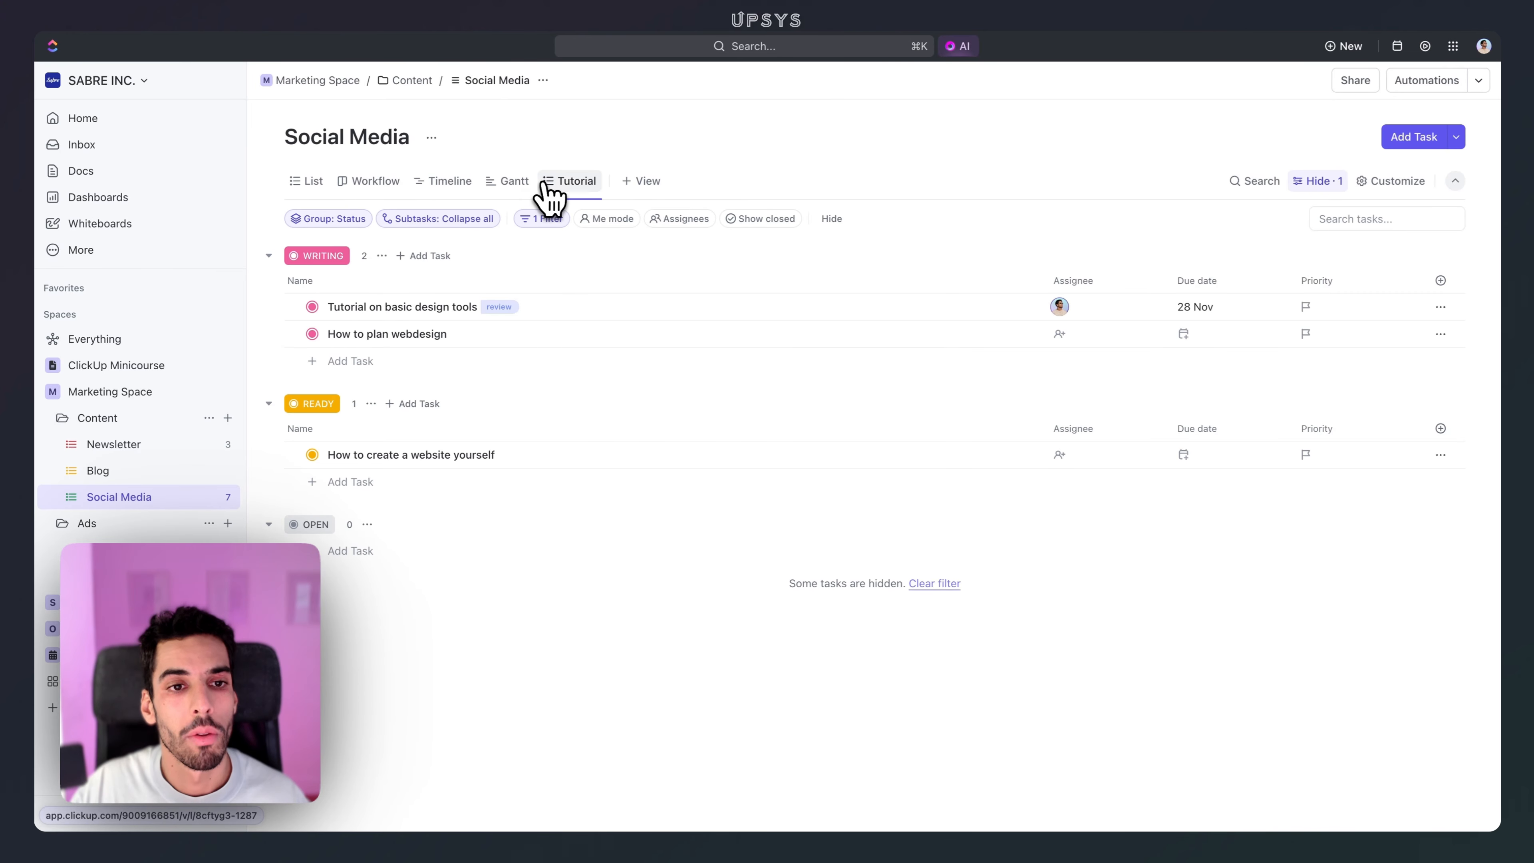
# Step: Move the Monthly Linkedin Q&A session task to Shooting on the Workflow board
pyautogui.click(361, 182)
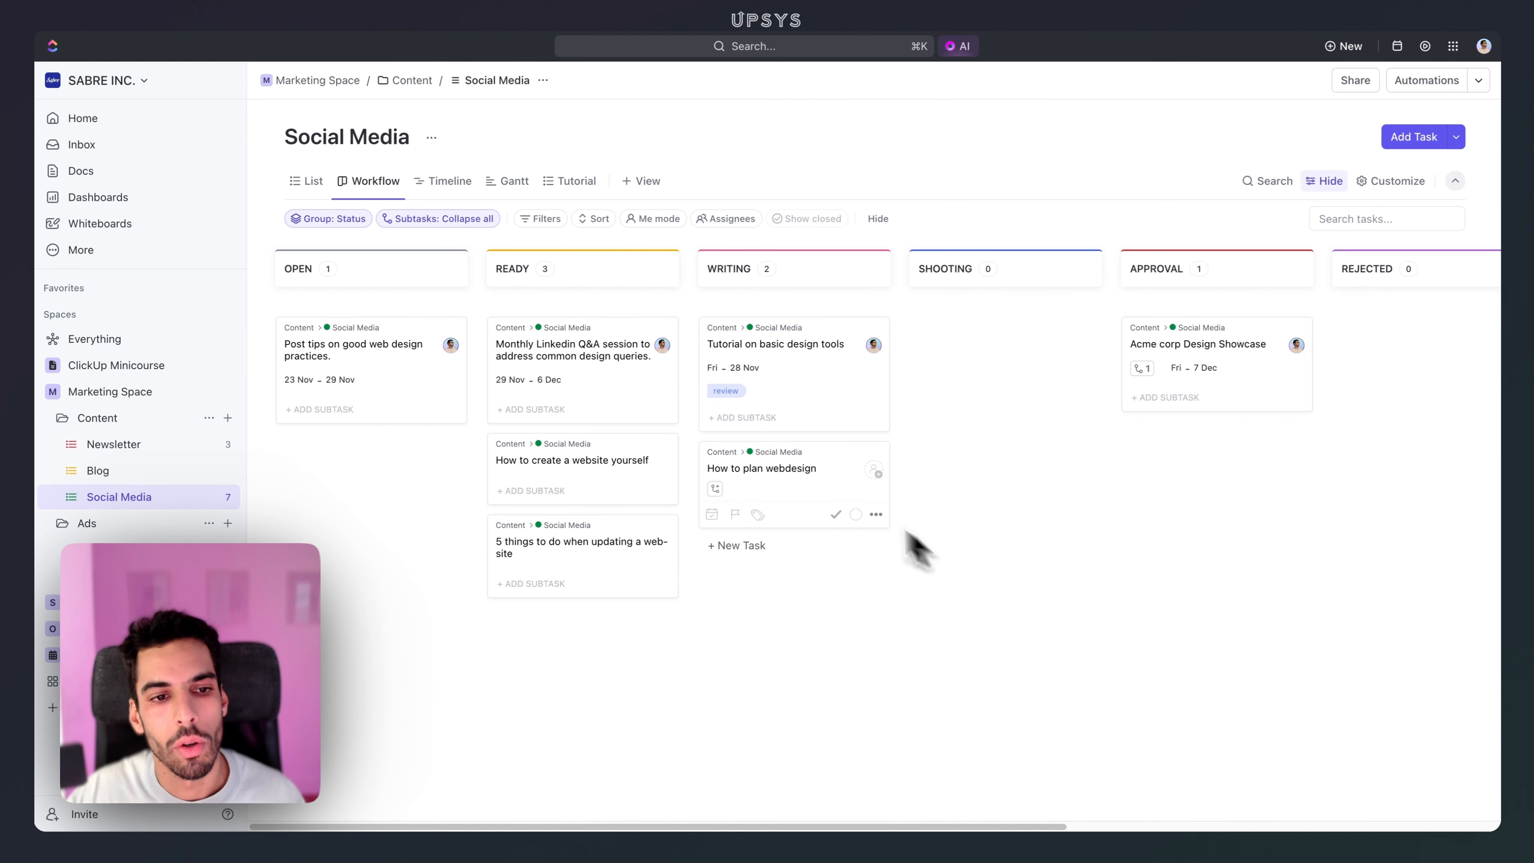
pyautogui.moveTo(599, 347); pyautogui.dragTo(783, 365)
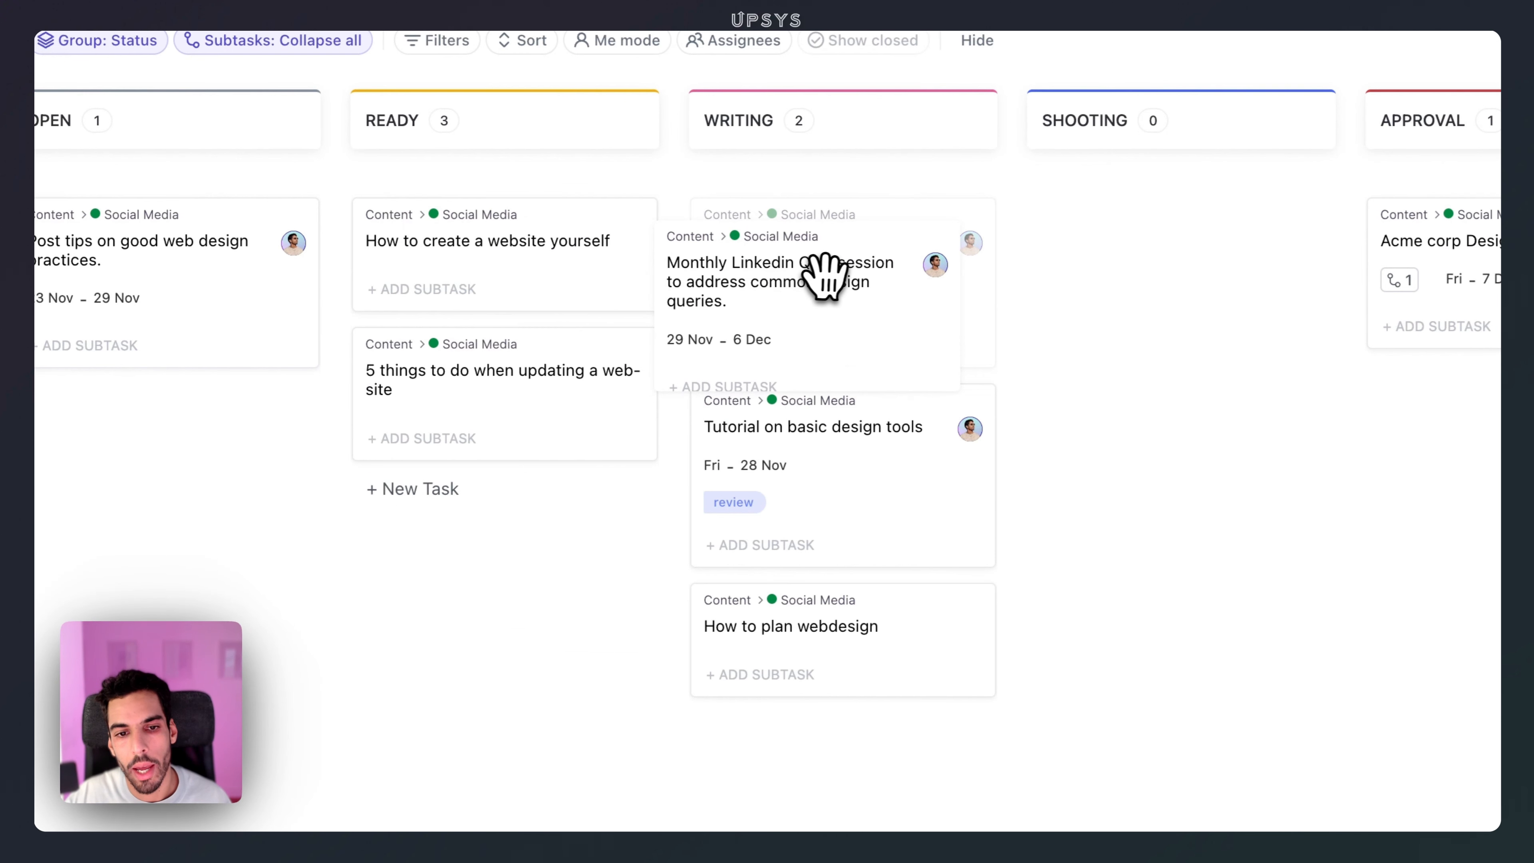
pyautogui.moveTo(825, 277); pyautogui.dragTo(1123, 302)
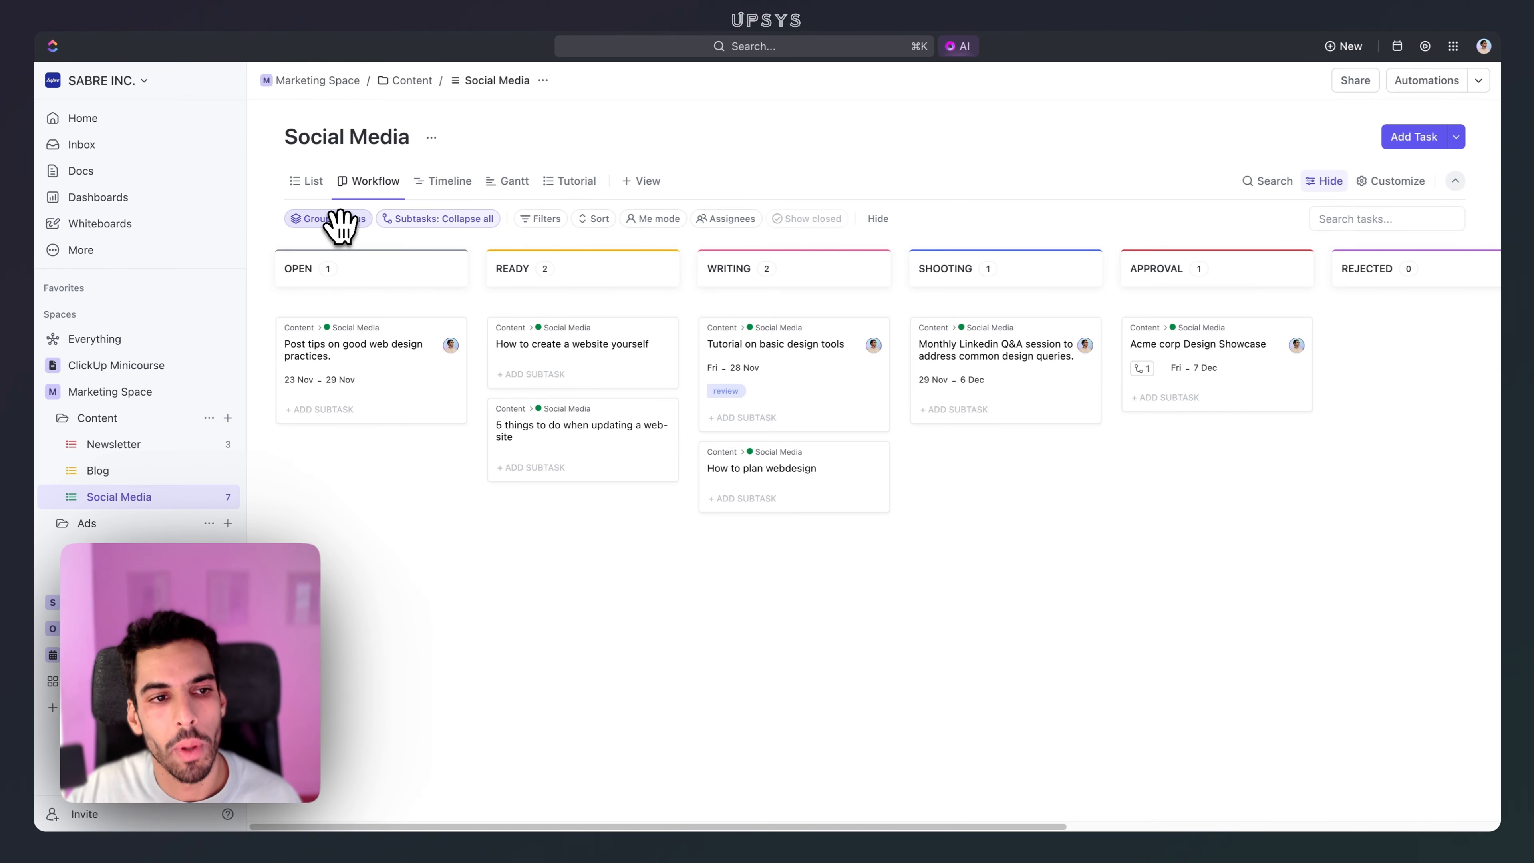
# Step: Group the Workflow board by the Content Type custom field, and return the grouping to Status
pyautogui.click(337, 219)
pyautogui.moveTo(372, 403)
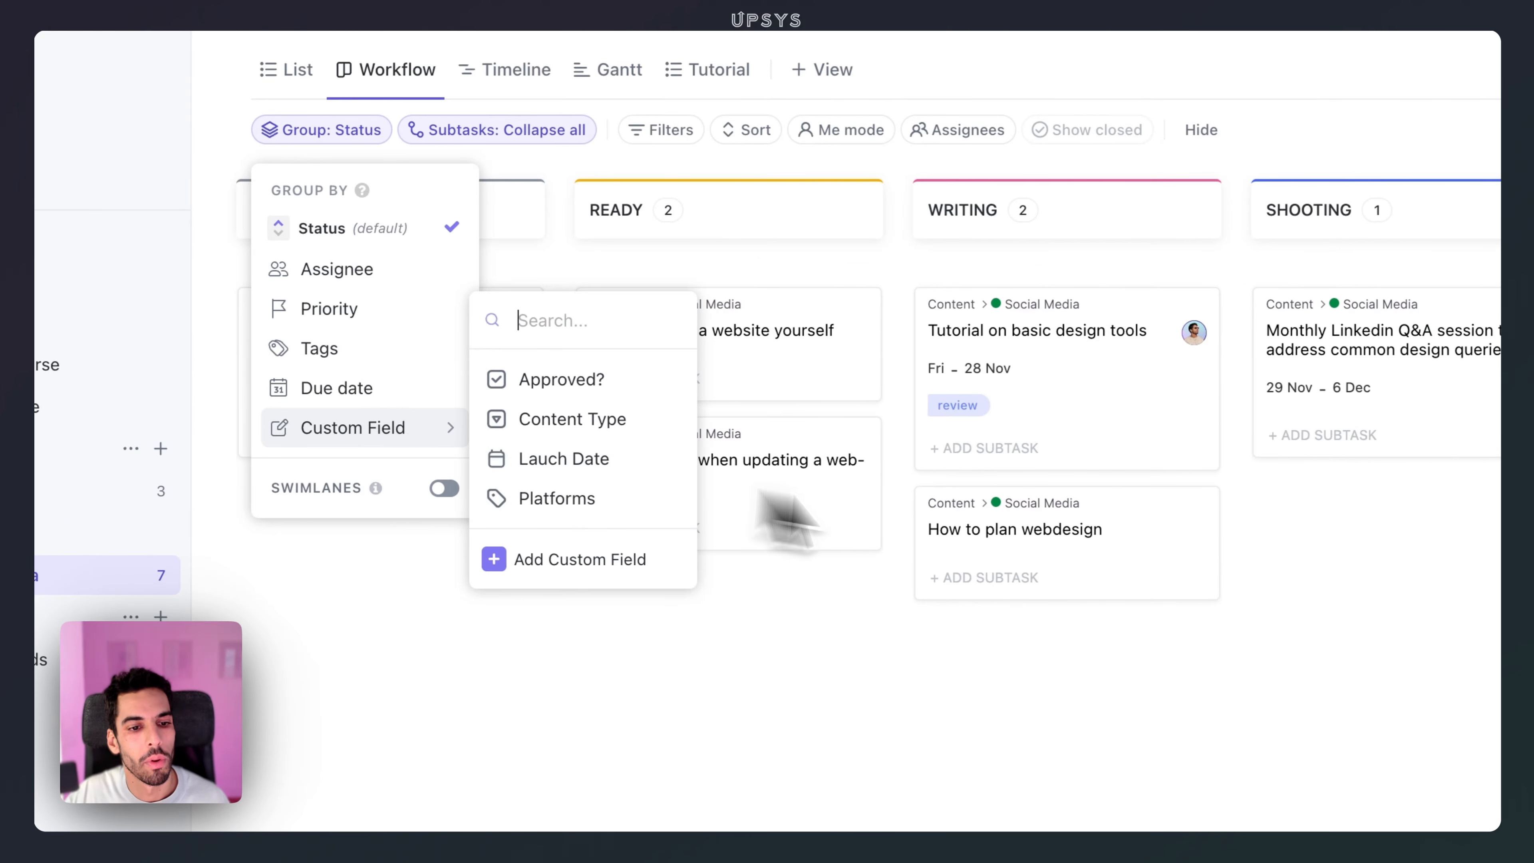
pyautogui.click(604, 421)
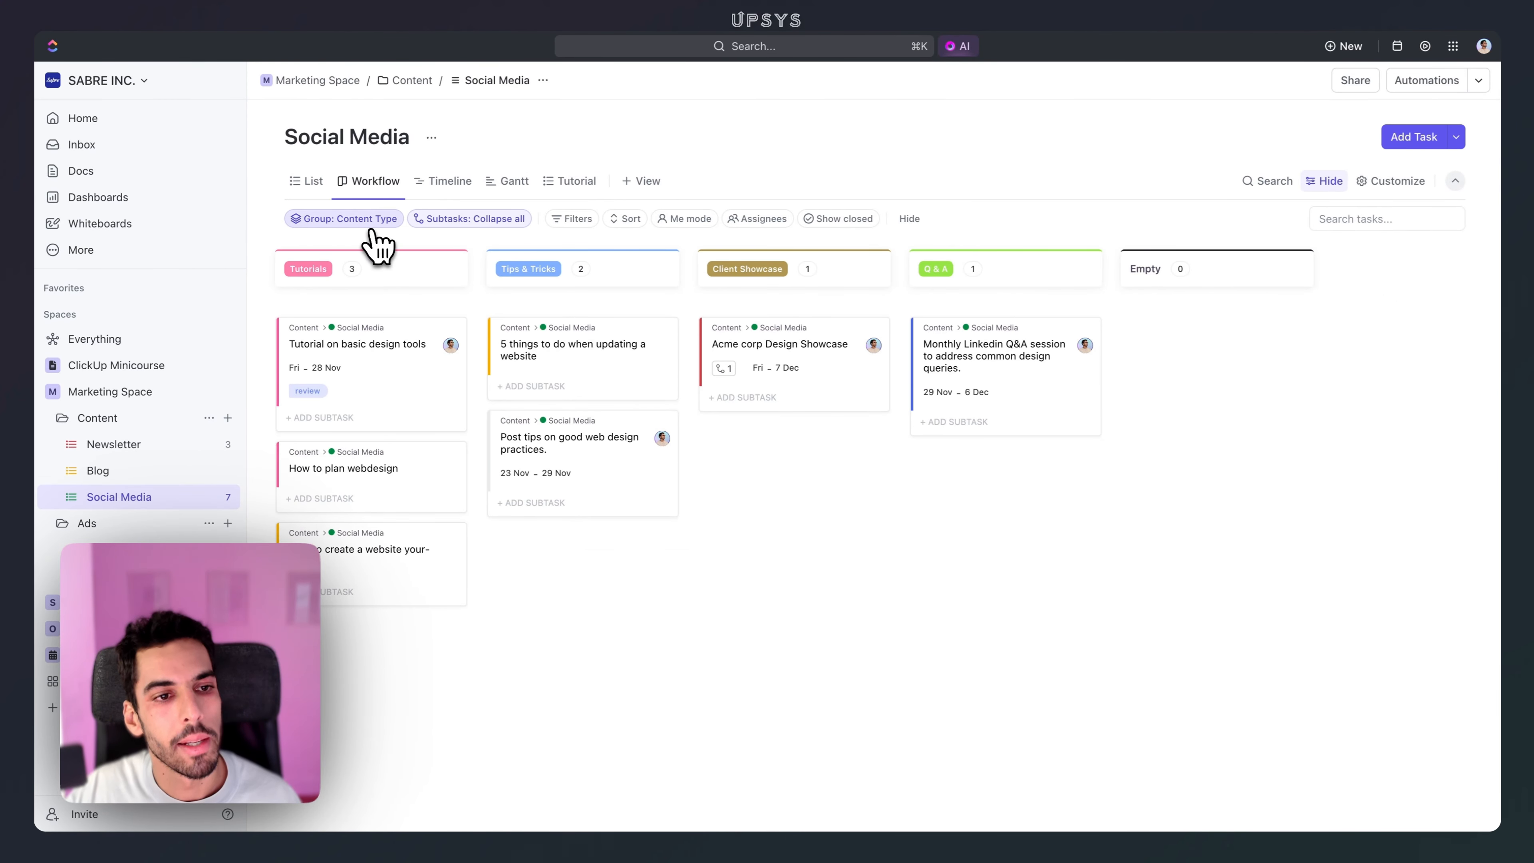
pyautogui.click(369, 223)
pyautogui.click(372, 287)
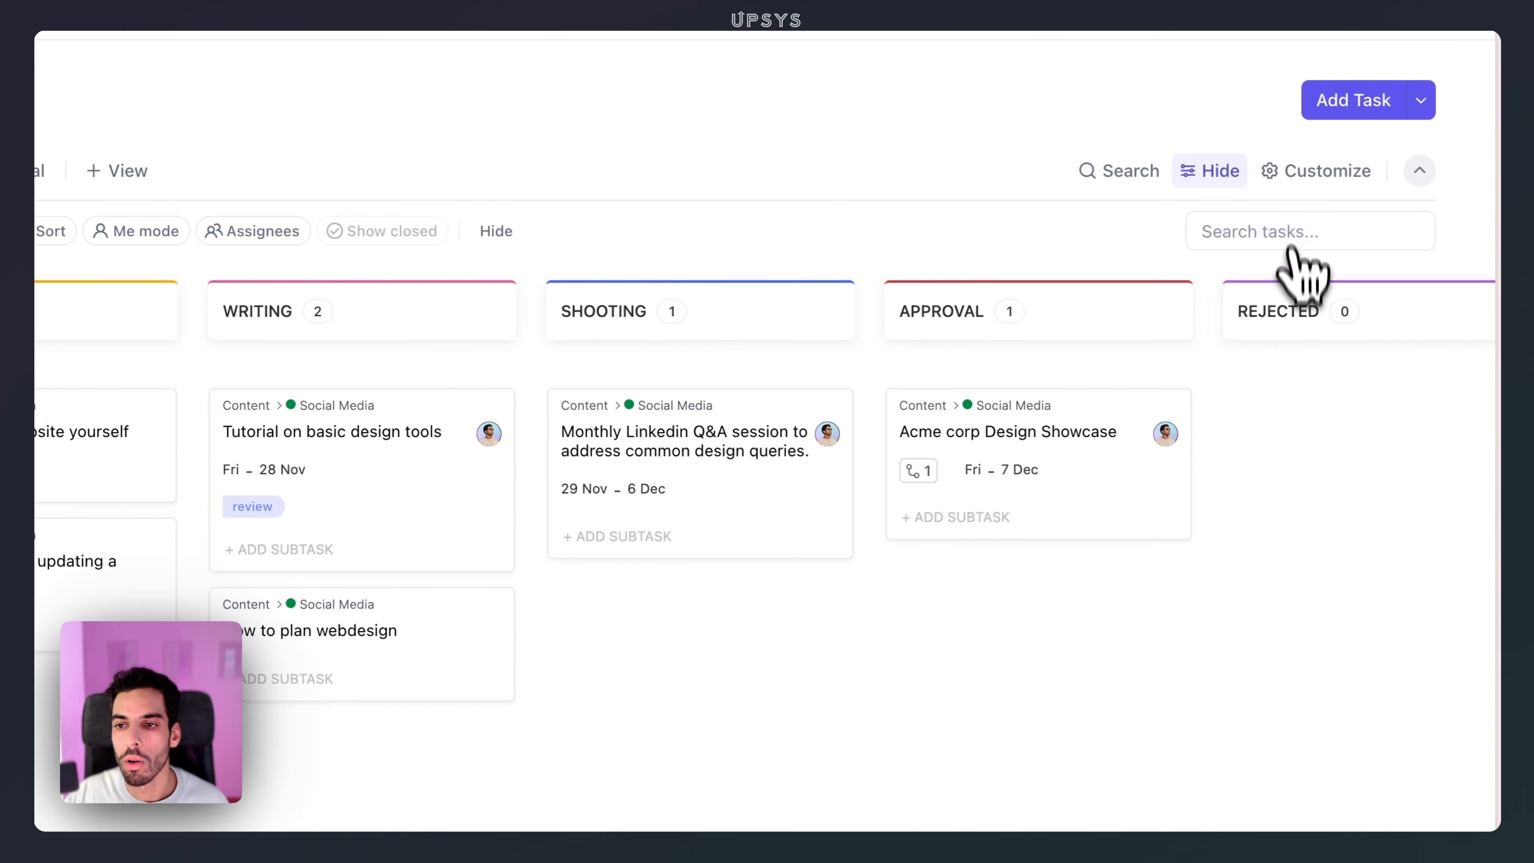
# Step: Enable swimlanes on the Workflow board based on the Content Type custom field and look through the lanes
pyautogui.click(1299, 174)
pyautogui.click(1279, 302)
pyautogui.click(1455, 324)
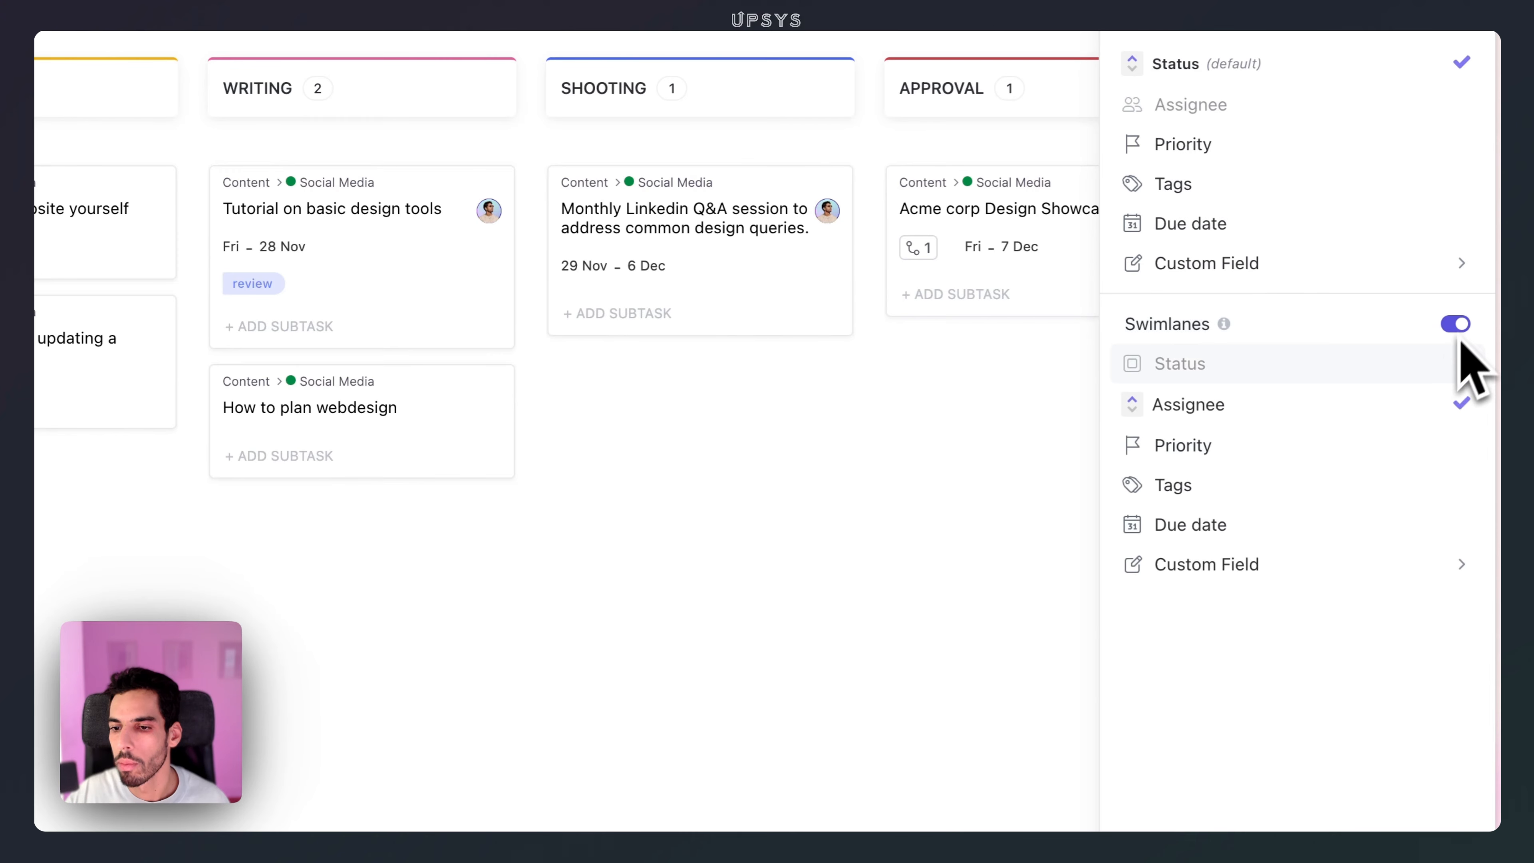
pyautogui.click(1320, 556)
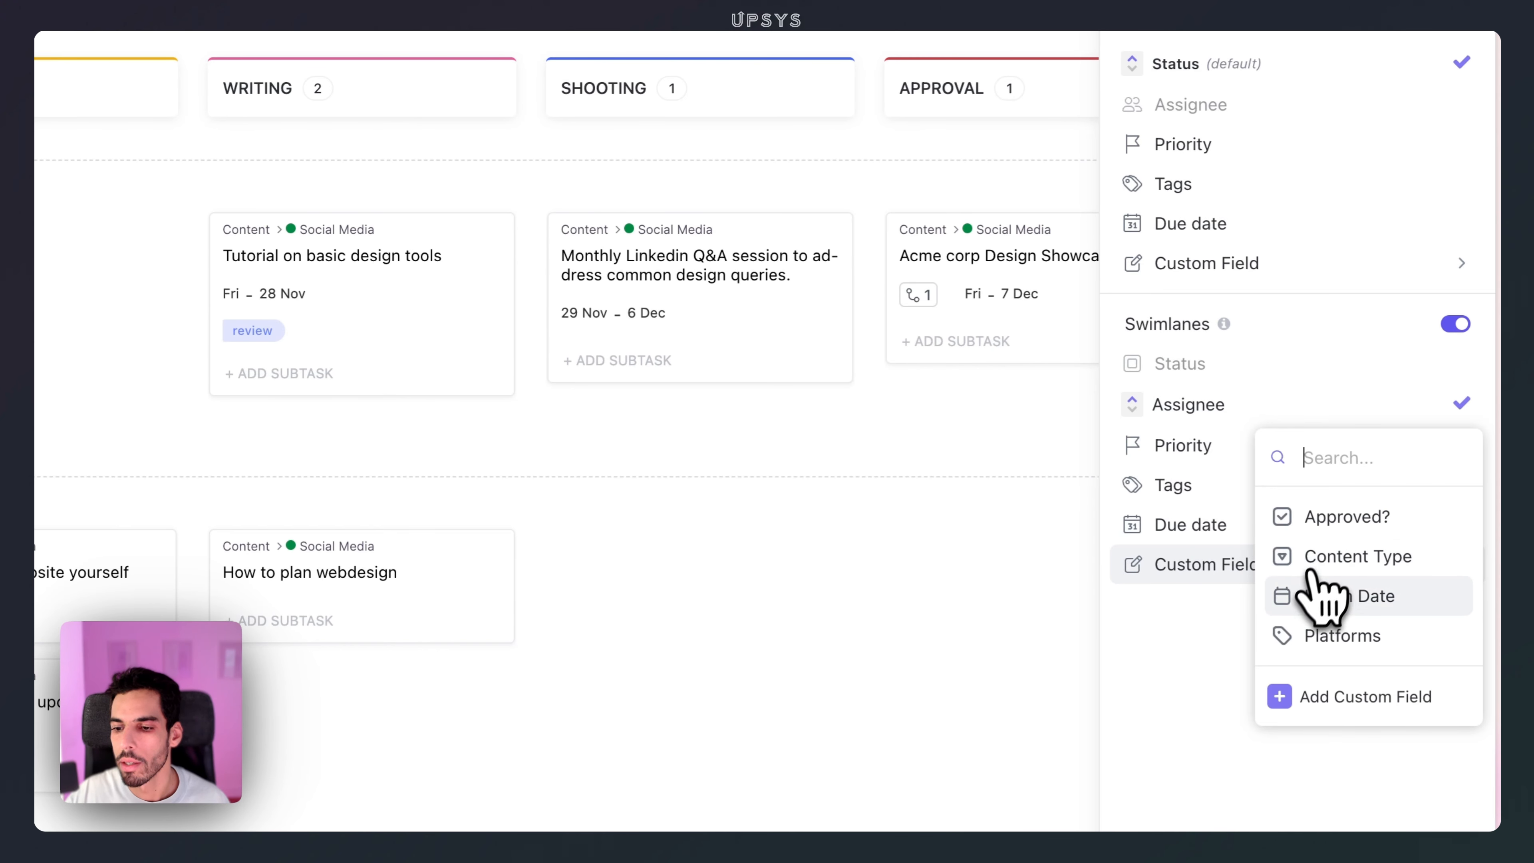
pyautogui.click(1335, 557)
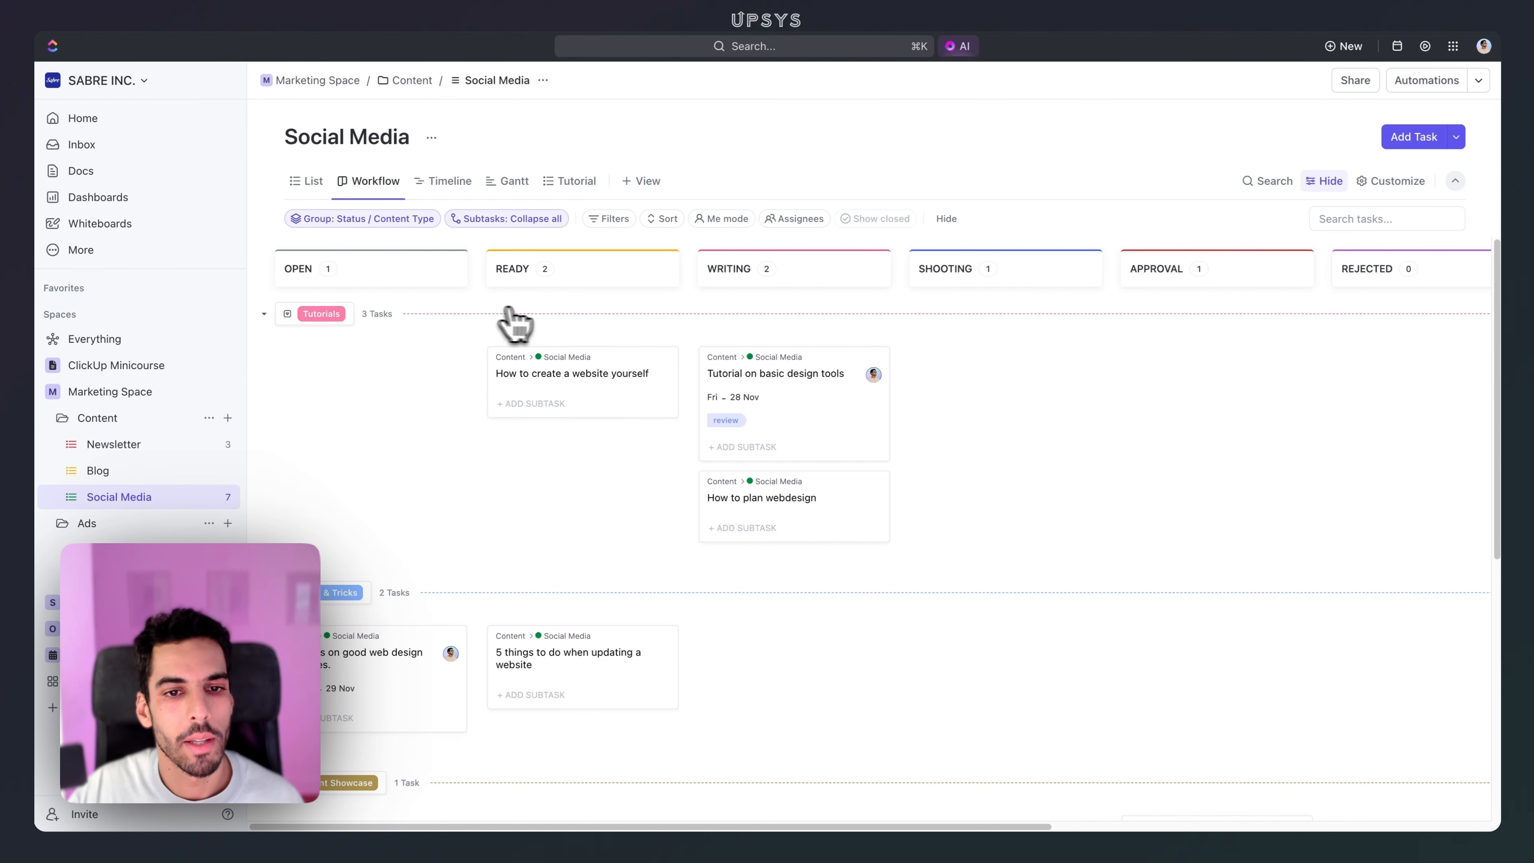
pyautogui.scroll(-3, 407, 354)
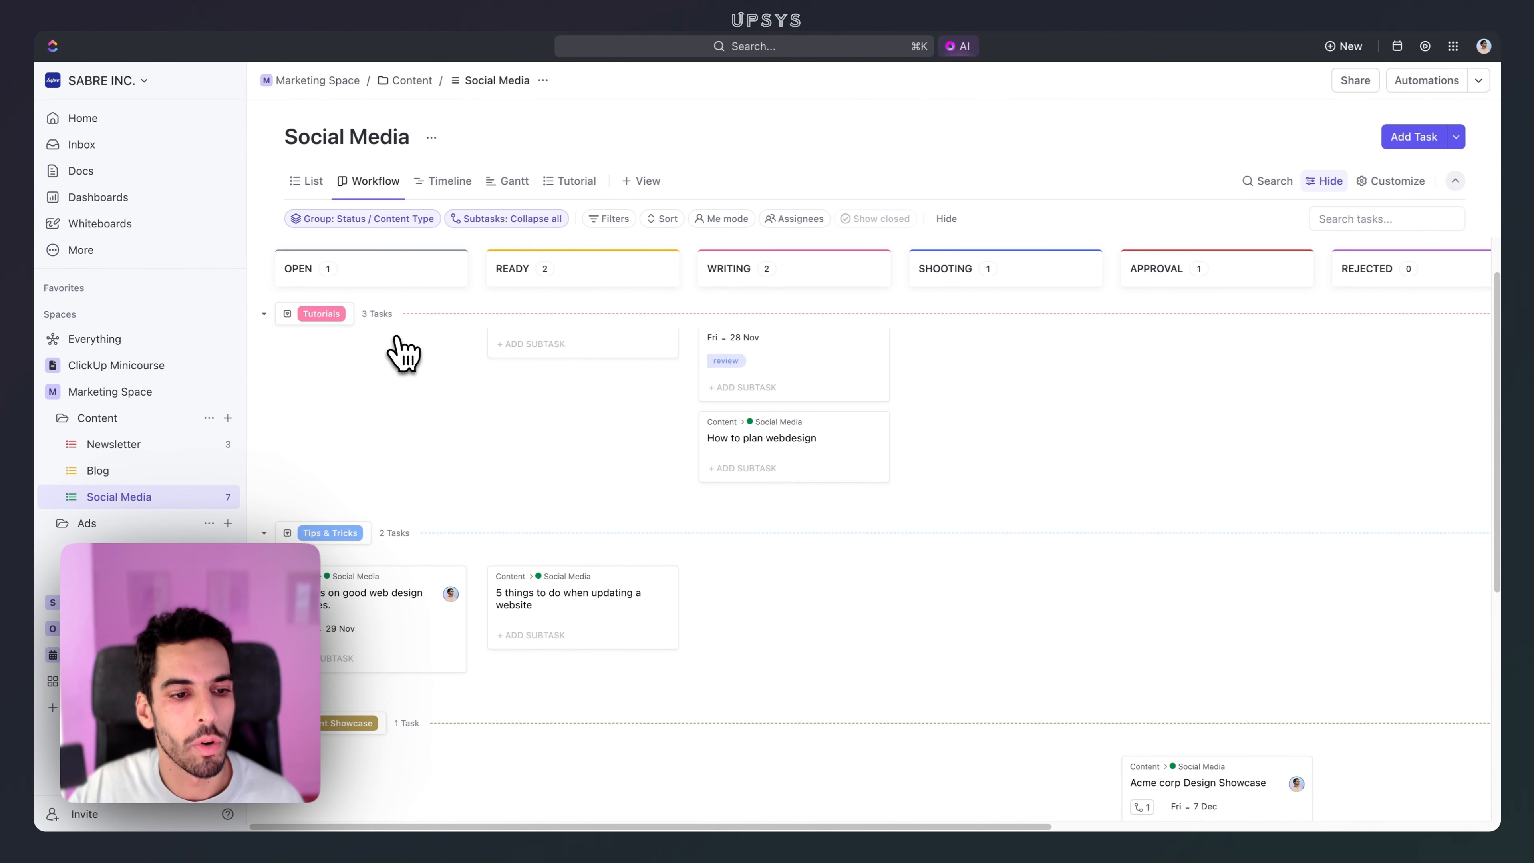
pyautogui.scroll(-2, 420, 366)
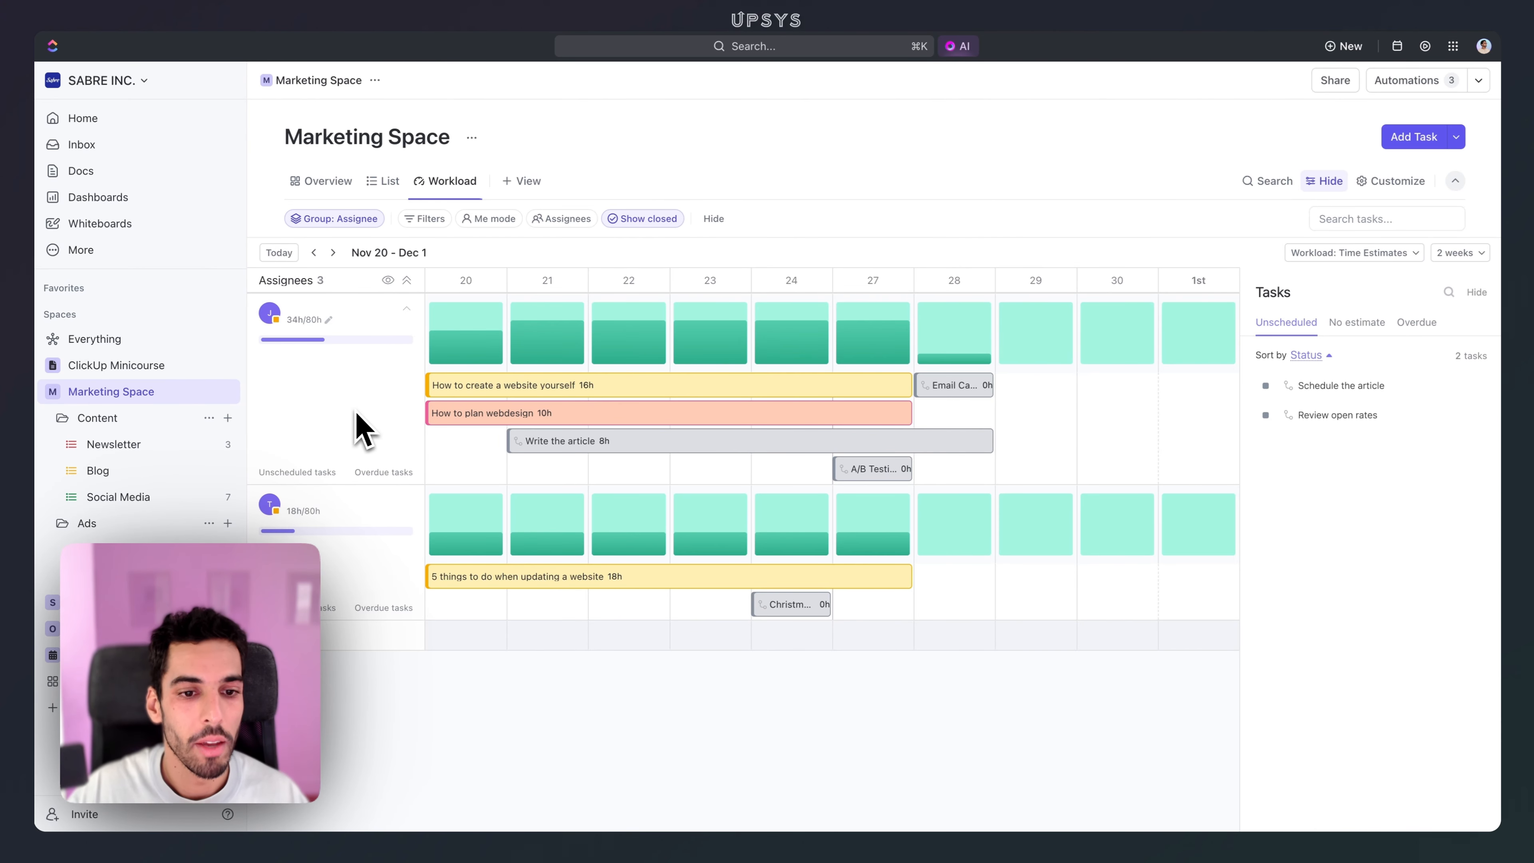
# Step: Schedule the unscheduled Schedule the article subtask from 23 November to 1 December in the Marketing Space Workload view
pyautogui.moveTo(1332, 386); pyautogui.dragTo(705, 483)
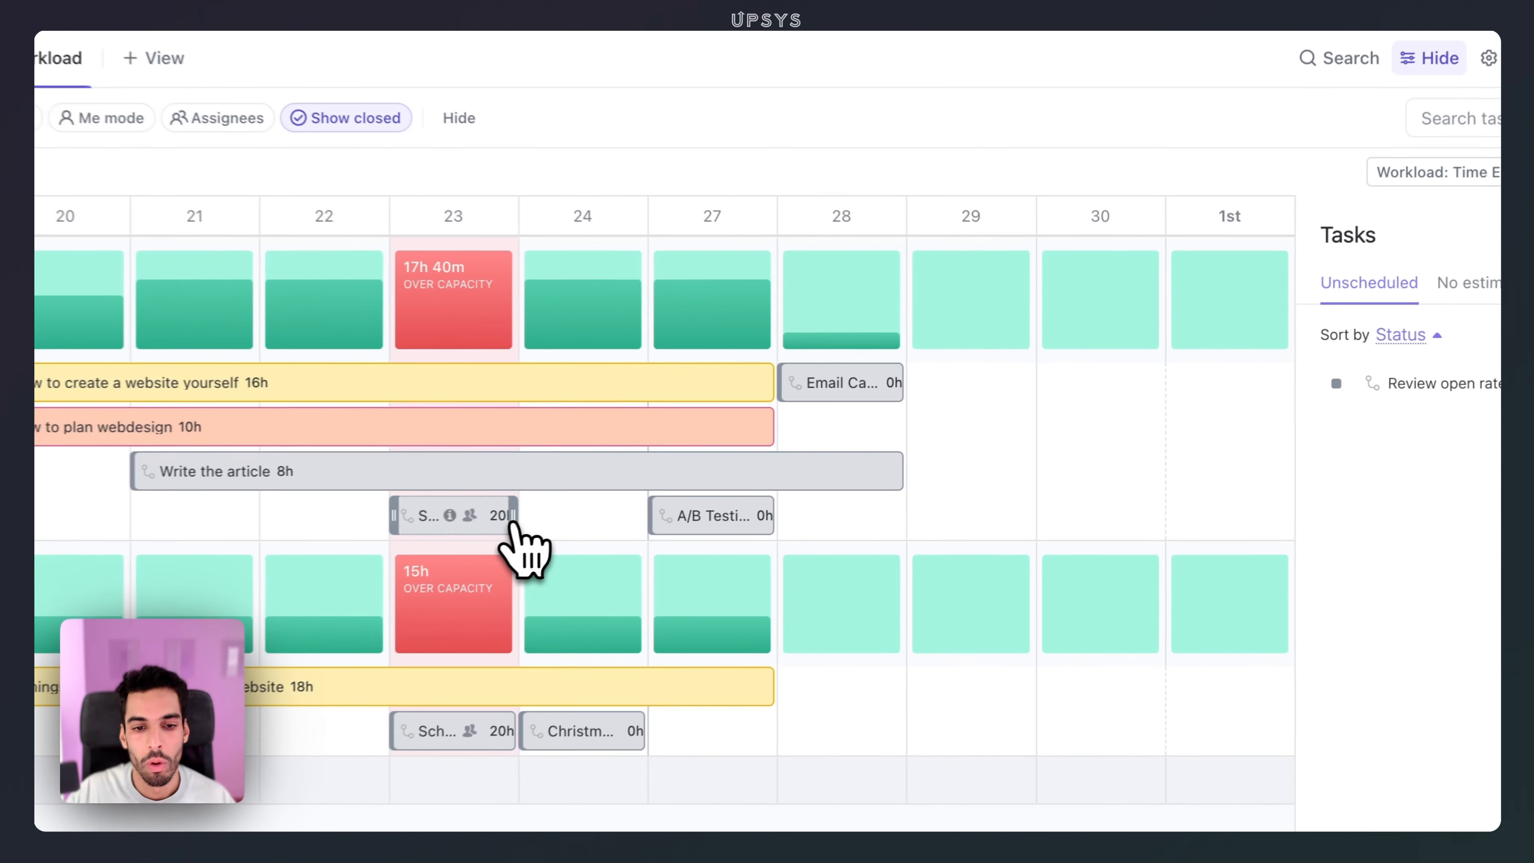
pyautogui.moveTo(750, 475); pyautogui.dragTo(995, 468)
pyautogui.moveTo(905, 516); pyautogui.dragTo(1205, 521)
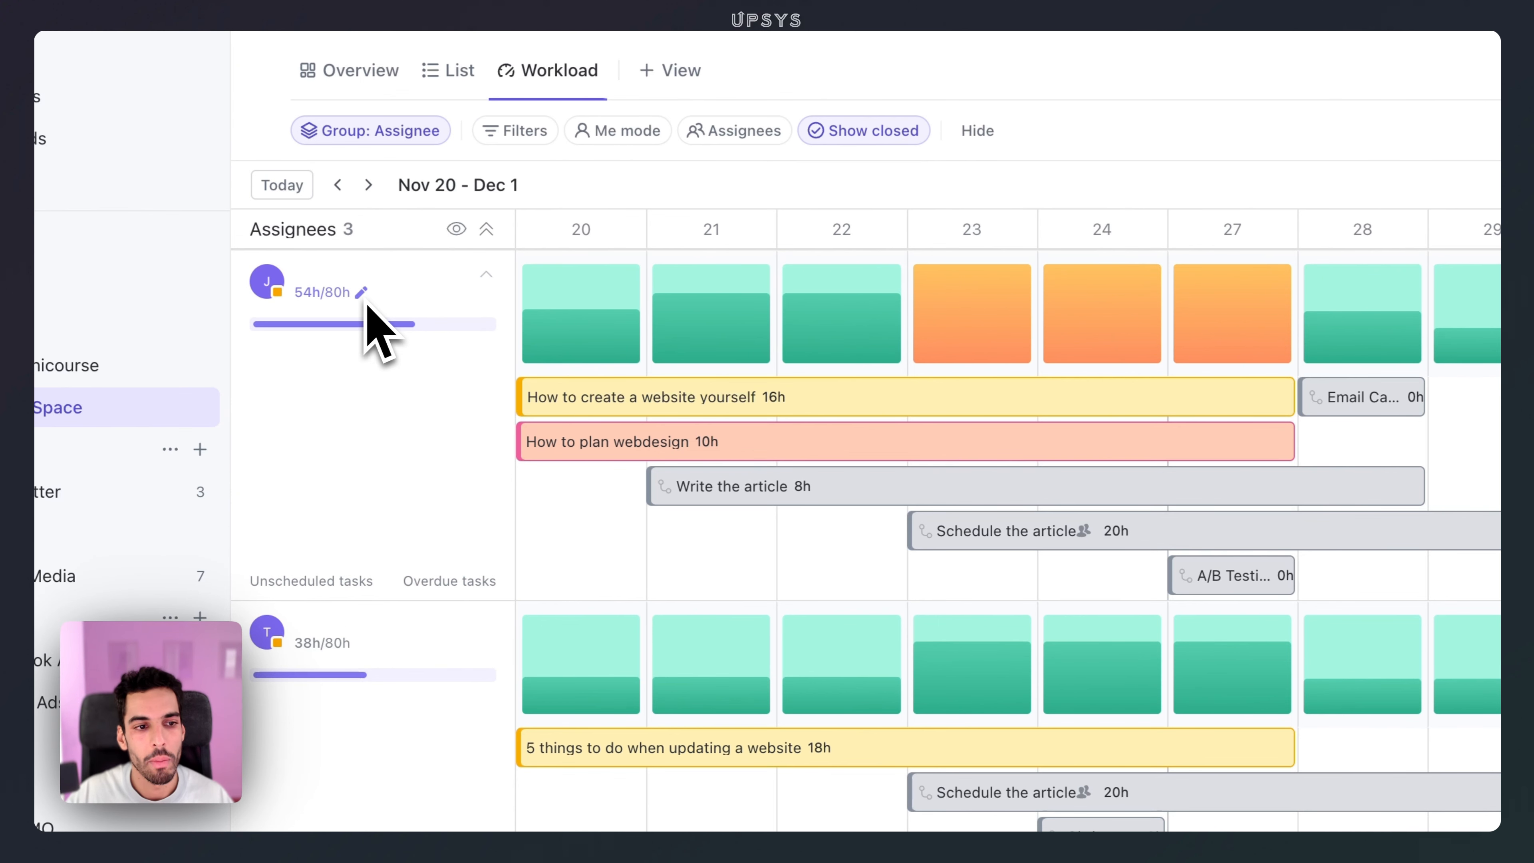
# Step: Set the first assignee's weekly capacity to 35h and apply it to all 3 users
pyautogui.click(328, 319)
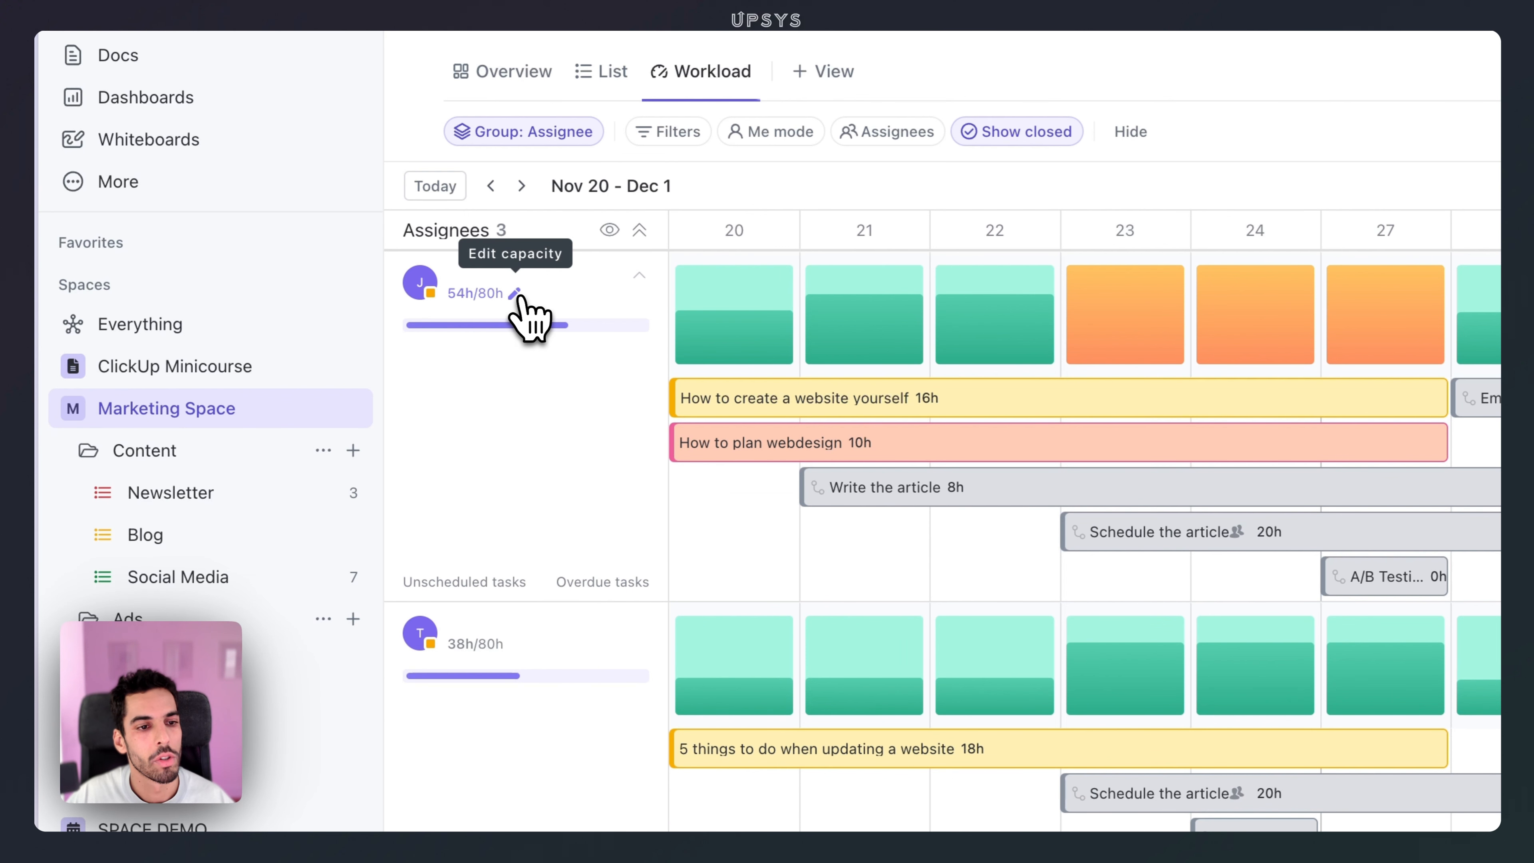
pyautogui.click(517, 295)
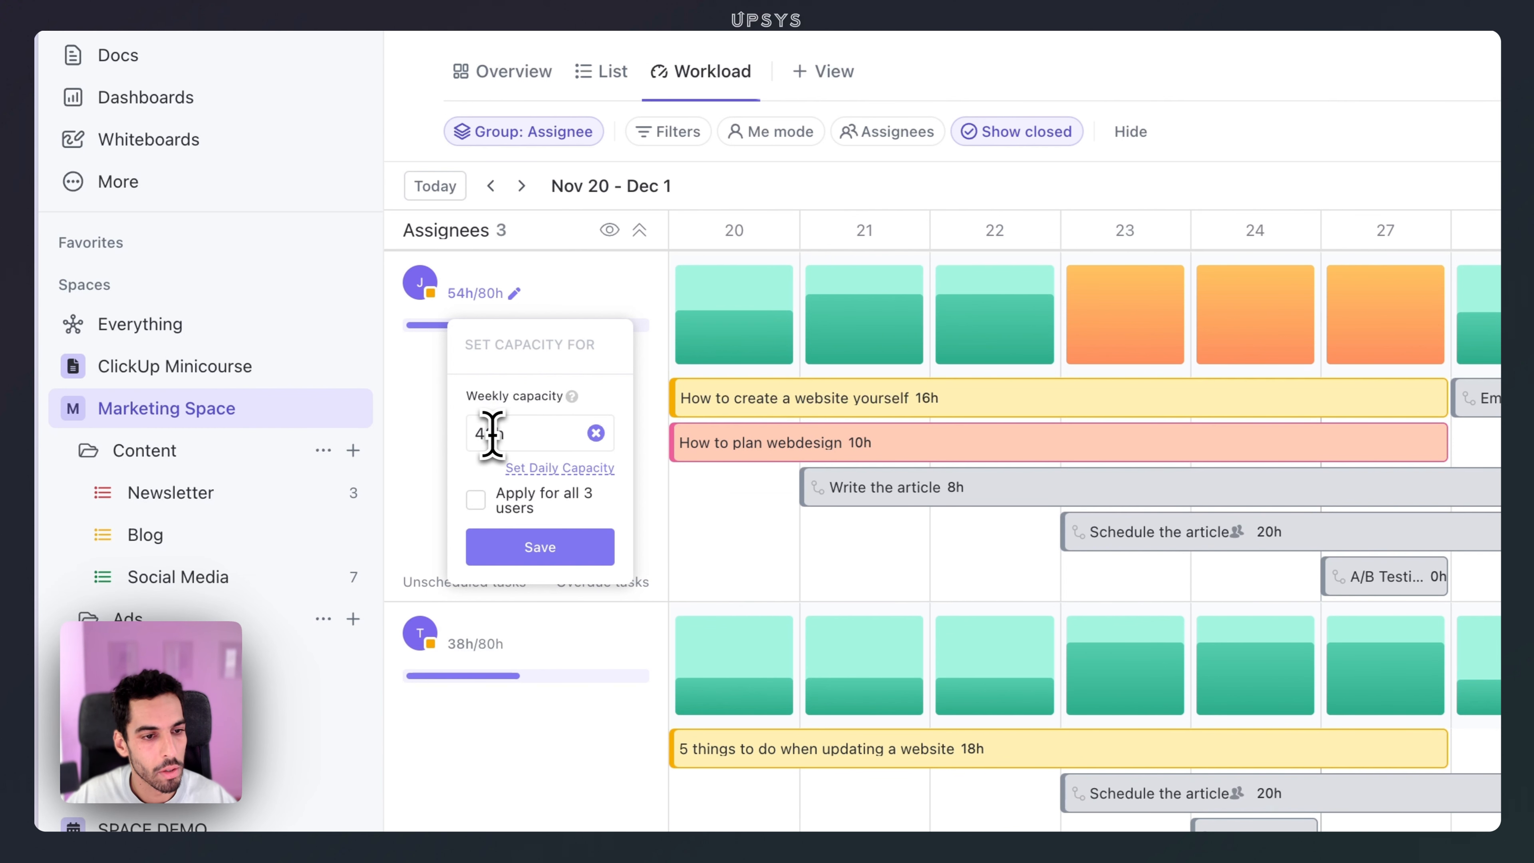
pyautogui.moveTo(496, 434); pyautogui.dragTo(467, 433)
pyautogui.write('35h')
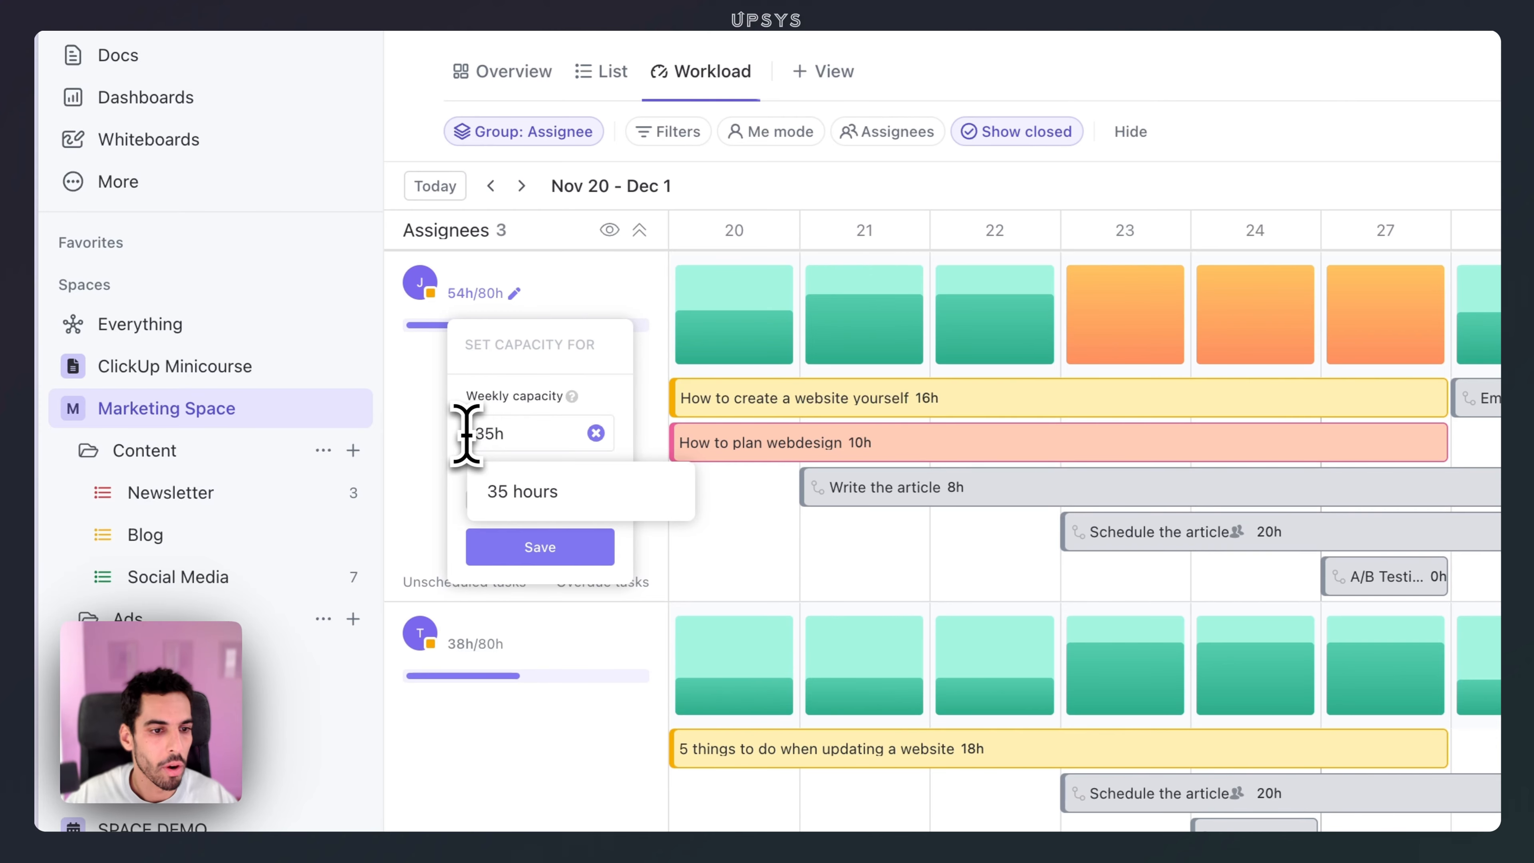
pyautogui.click(529, 492)
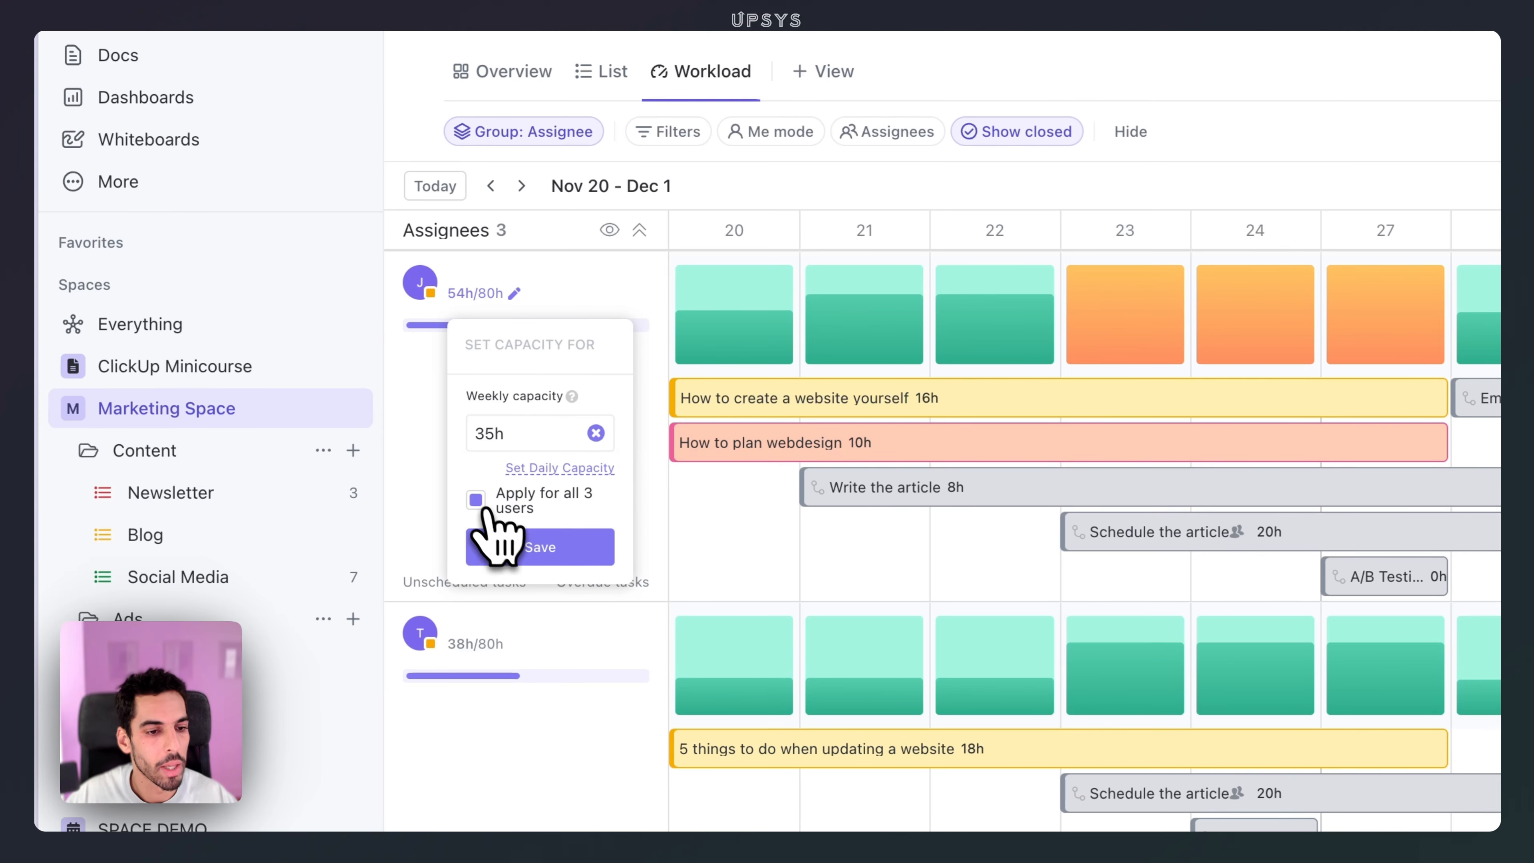
pyautogui.click(519, 544)
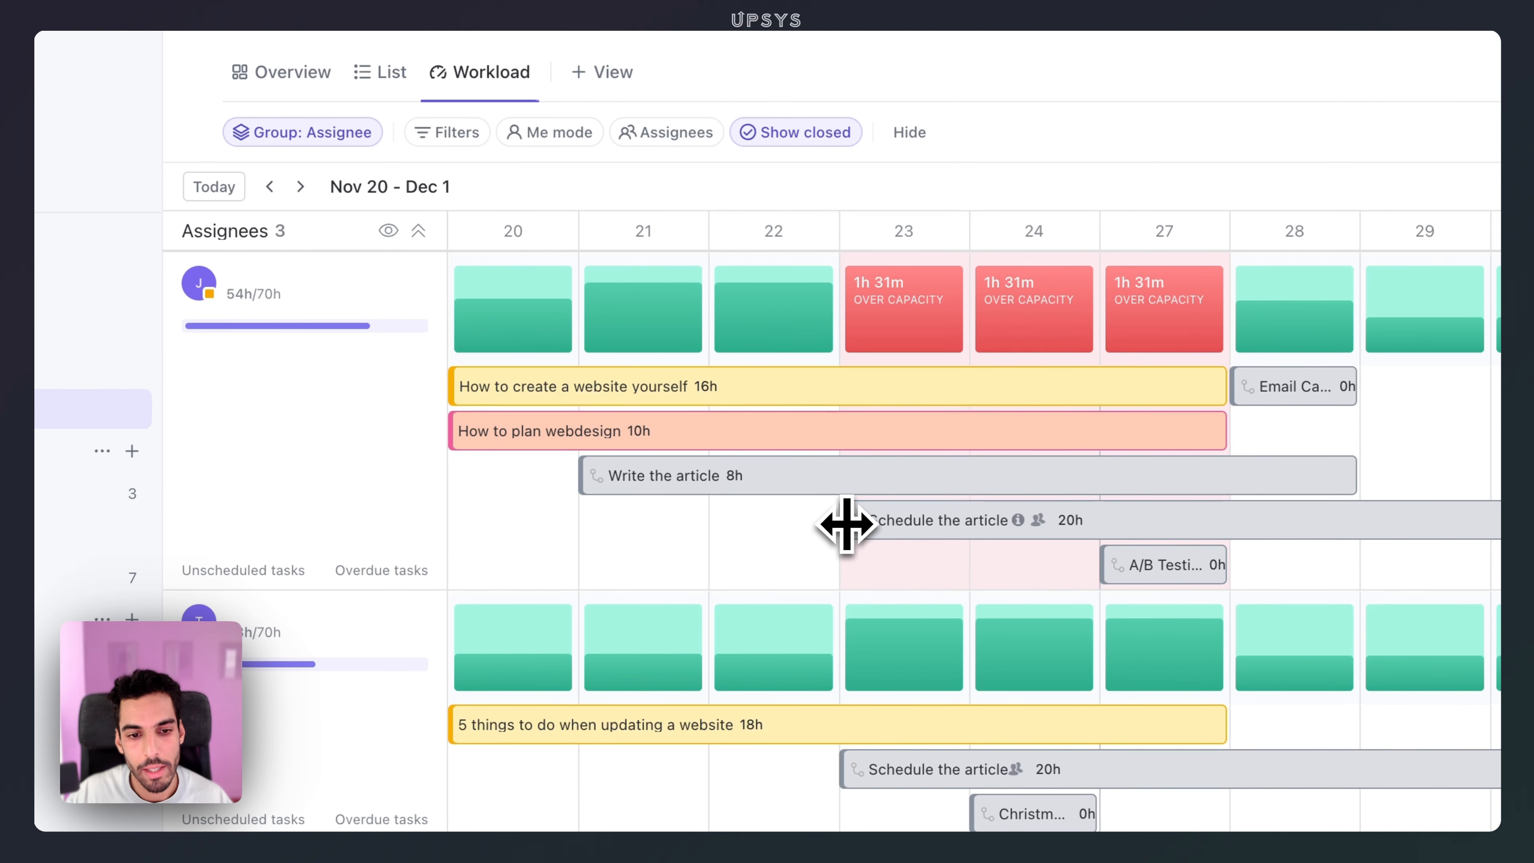
# Step: Move the start of the Schedule the article subtask to 20 November in the Workload view
pyautogui.moveTo(846, 524); pyautogui.dragTo(480, 521)
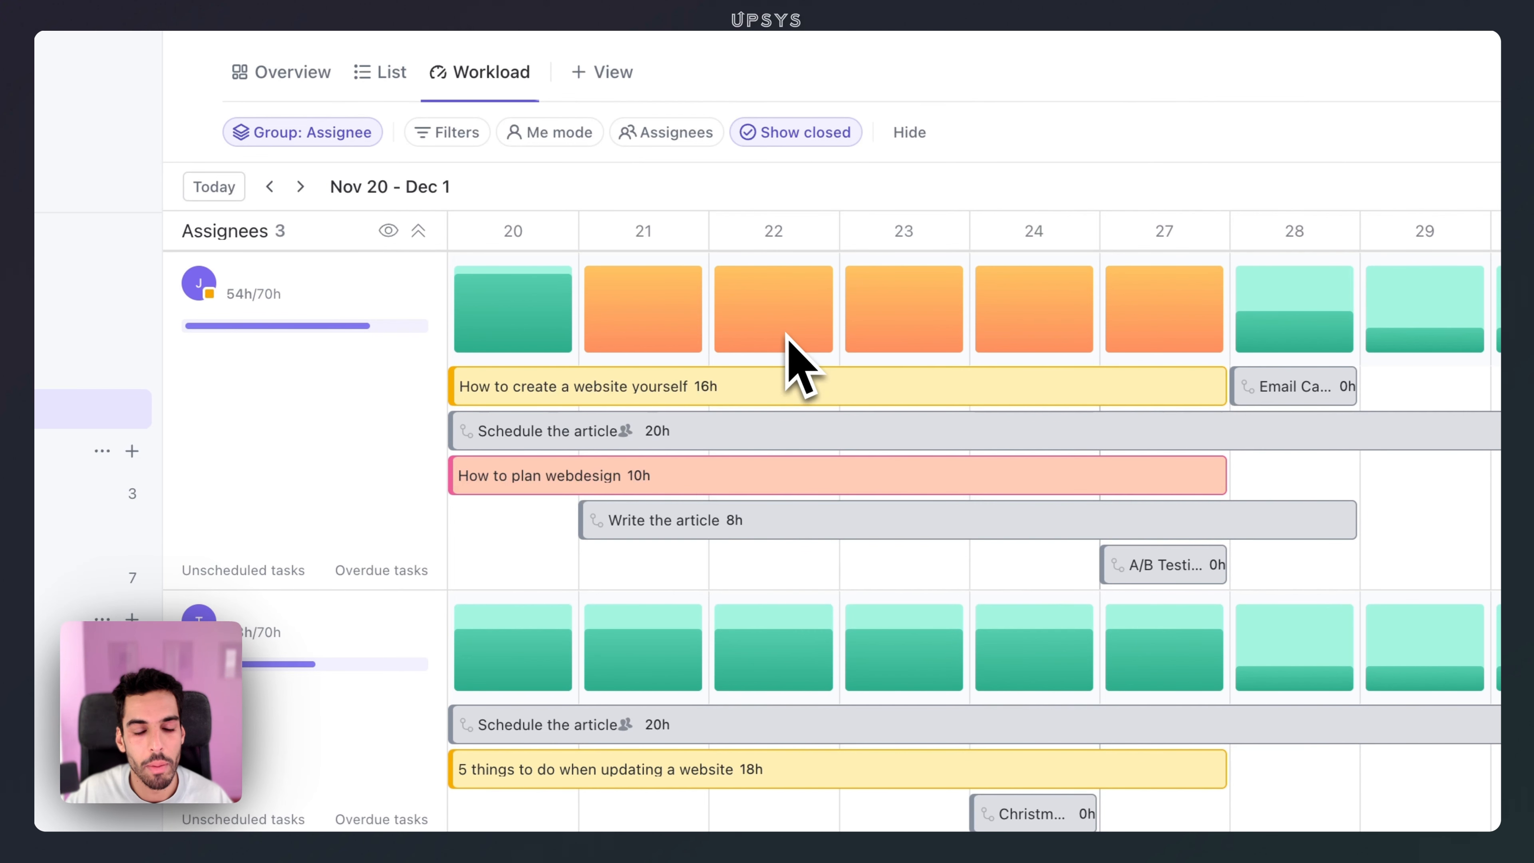